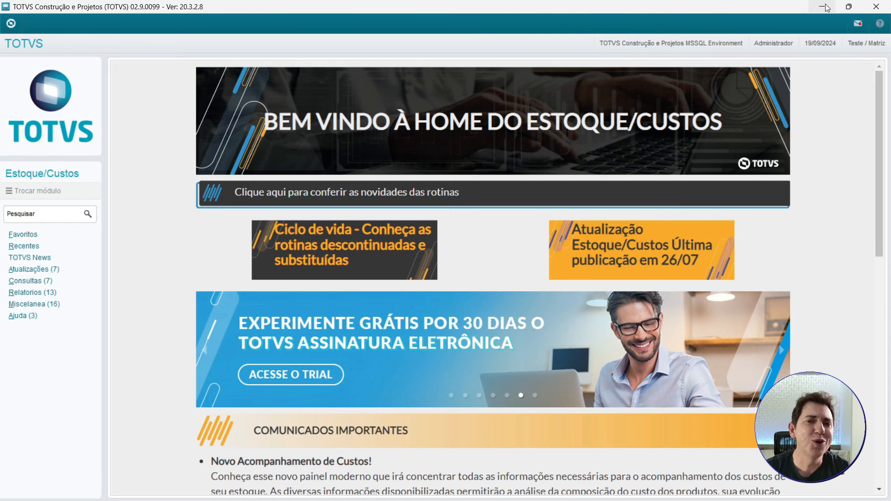
# Step: Switch to the Controle de Poder de Terceiro.txt notes and mark the Industrialização and Controle de produtos examples with red arrows
pyautogui.click(827, 7)
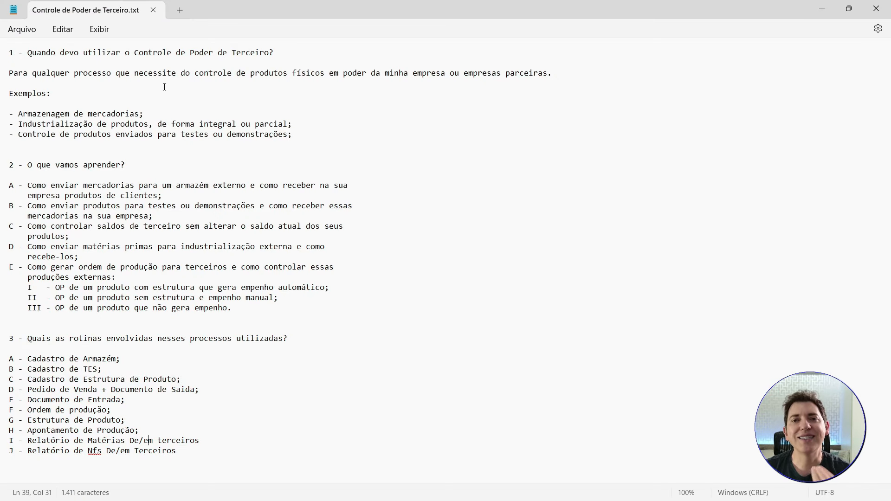
pyautogui.click(5, 58)
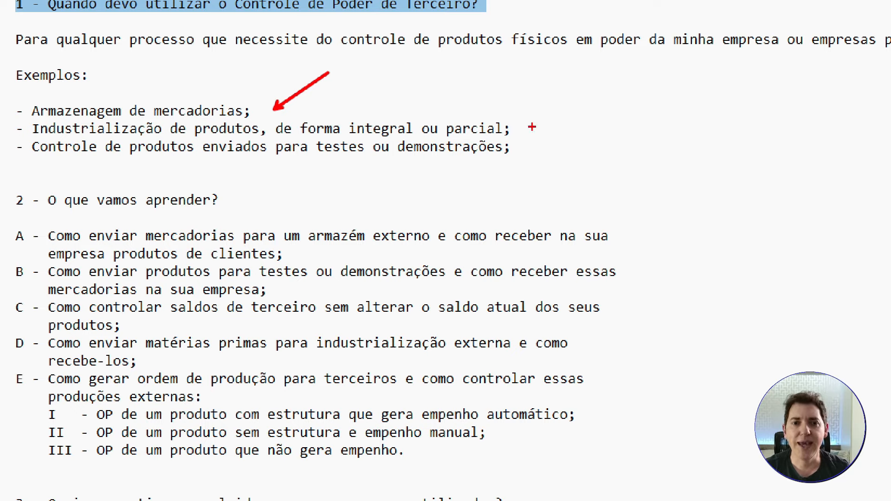
pyautogui.moveTo(532, 127); pyautogui.dragTo(584, 88)
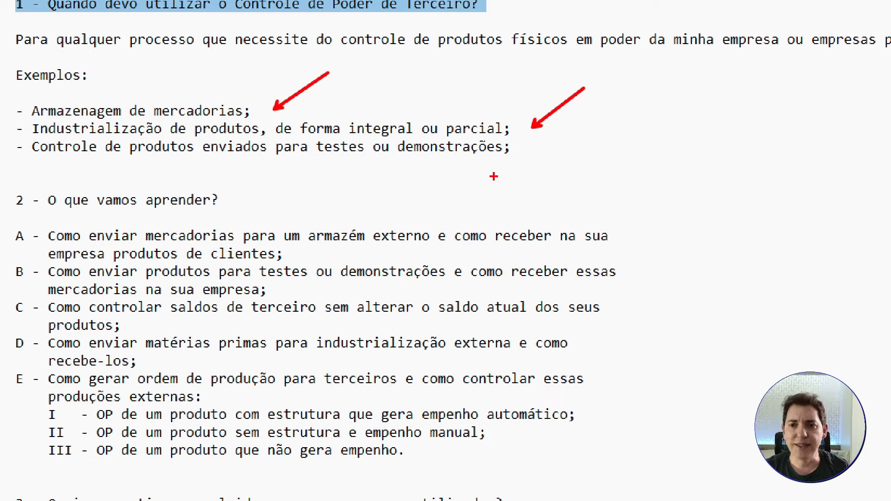
pyautogui.moveTo(529, 152); pyautogui.dragTo(584, 132)
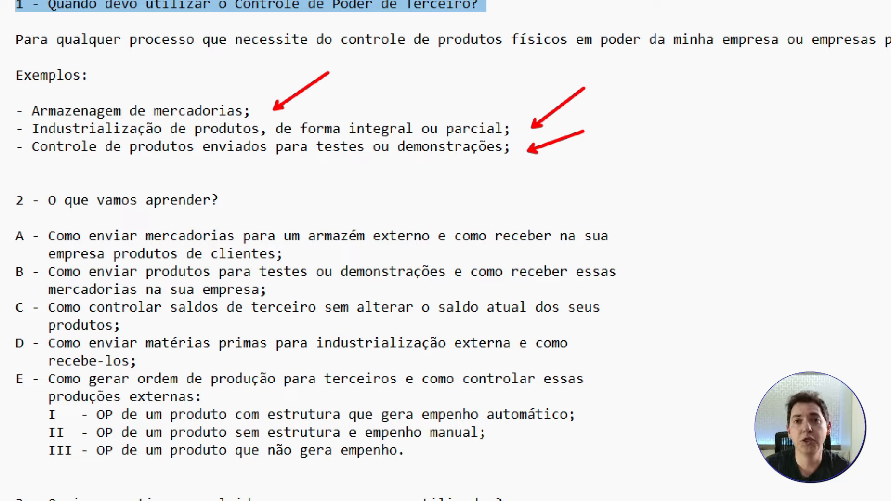
# Step: Mark topics A to E and sub-items I to III under "O que vamos aprender?" with red arrows
pyautogui.moveTo(704, 199); pyautogui.dragTo(627, 234)
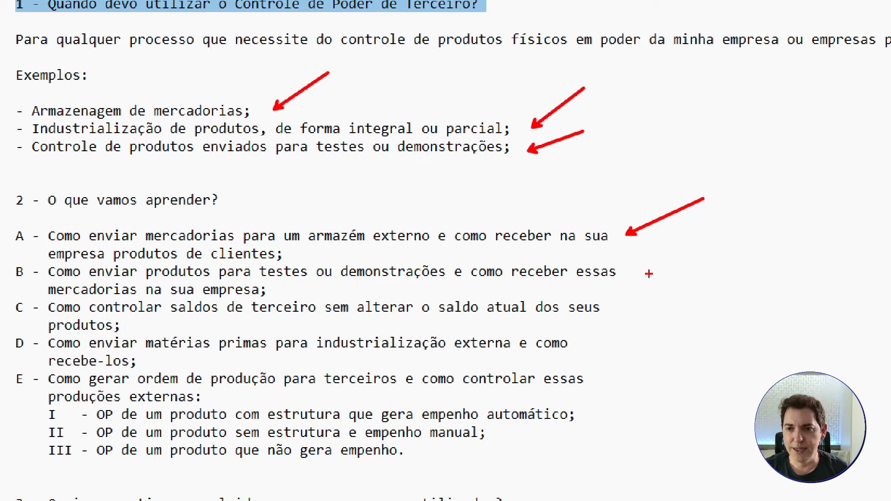
pyautogui.moveTo(649, 274); pyautogui.dragTo(703, 243)
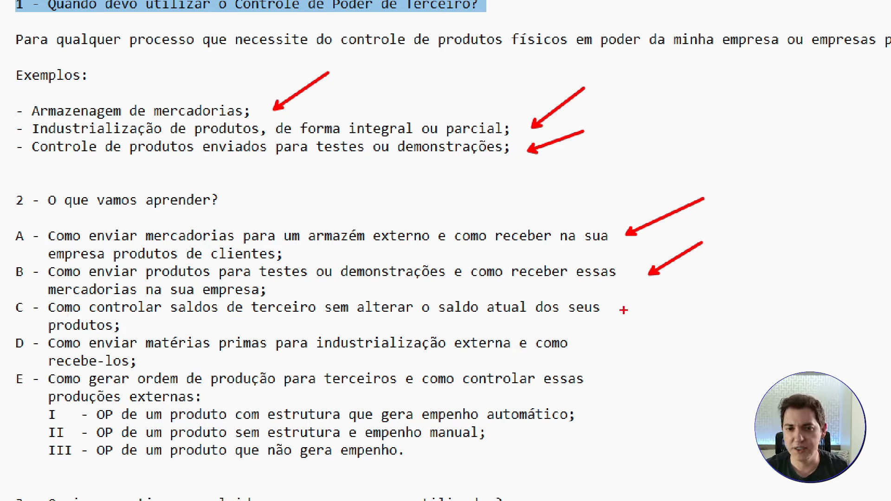
pyautogui.moveTo(664, 293); pyautogui.dragTo(625, 309)
pyautogui.moveTo(686, 281); pyautogui.dragTo(624, 309)
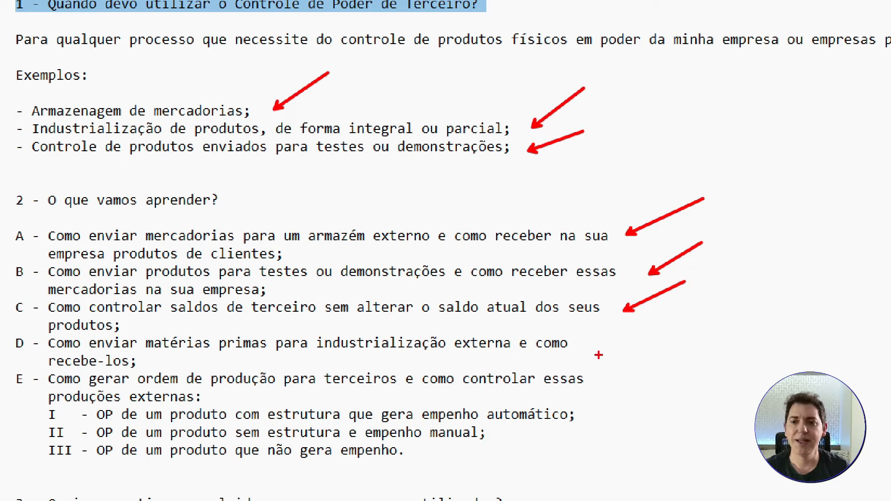
pyautogui.moveTo(599, 355); pyautogui.dragTo(662, 332)
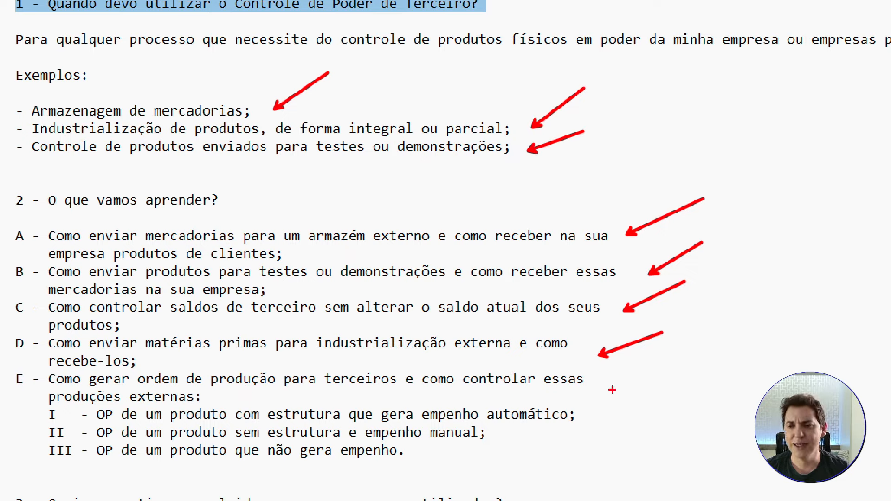
pyautogui.moveTo(606, 389); pyautogui.dragTo(663, 365)
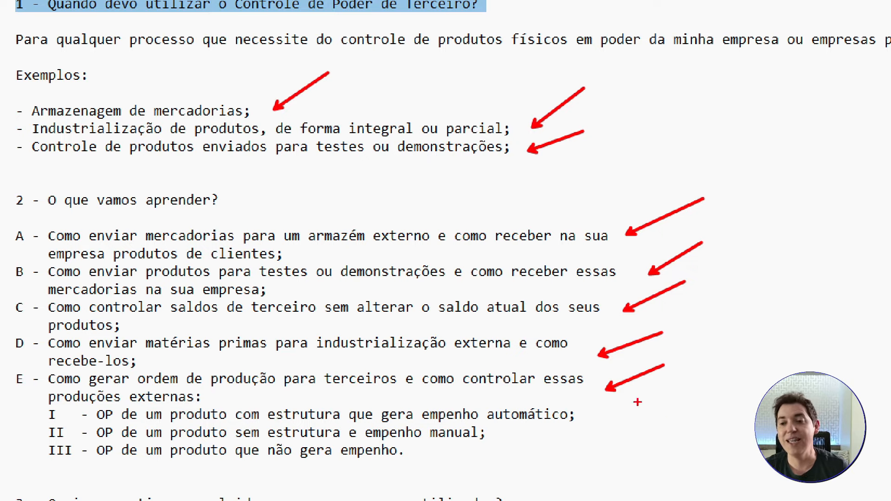
pyautogui.moveTo(593, 414); pyautogui.dragTo(665, 400)
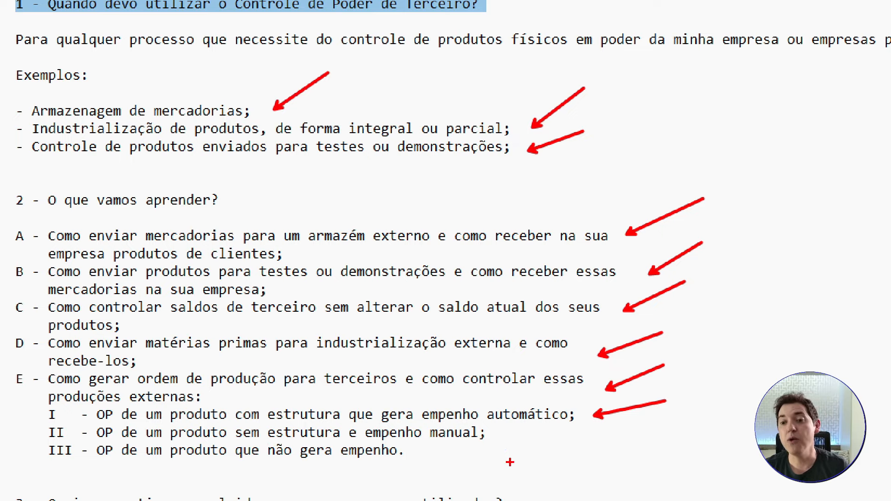
pyautogui.moveTo(510, 436); pyautogui.dragTo(537, 431)
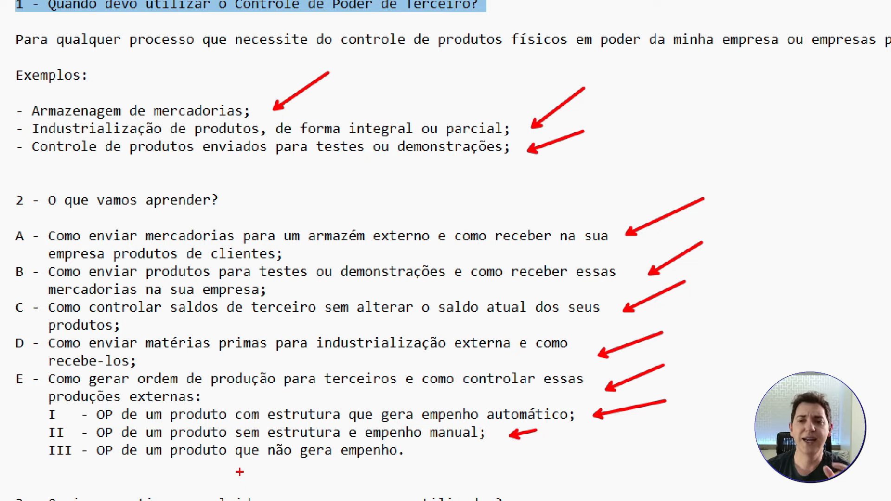
pyautogui.moveTo(432, 451); pyautogui.dragTo(459, 449)
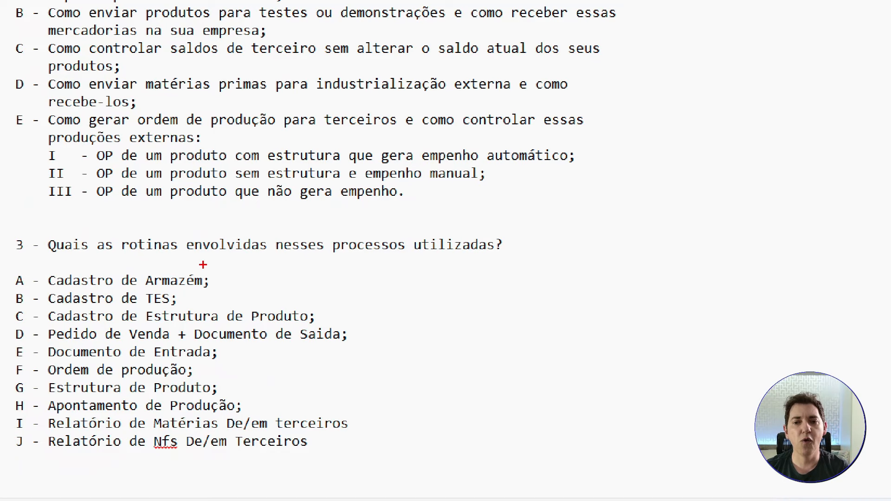
# Step: Mark the routines listed under section 3, from Cadastro de Armazém to Relatório de Nfs De/em Terceiros, with red arrows, and clear the annotations
pyautogui.moveTo(296, 253); pyautogui.dragTo(227, 278)
pyautogui.moveTo(277, 276); pyautogui.dragTo(200, 301)
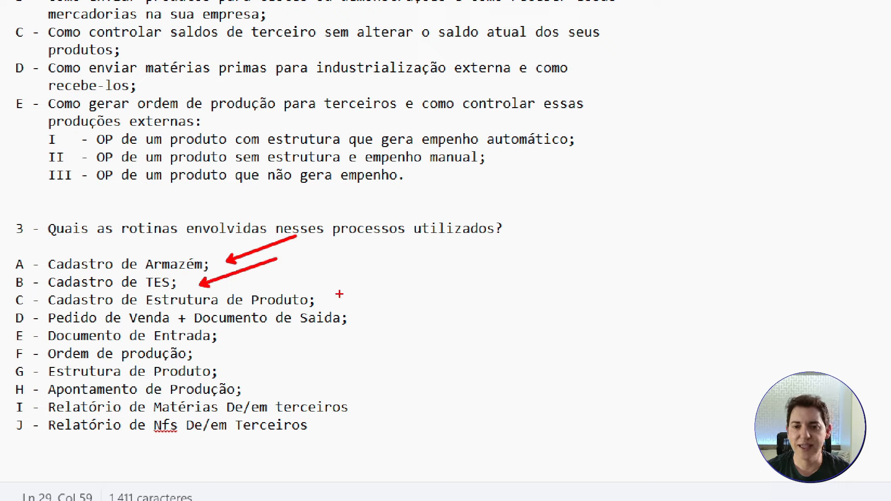
pyautogui.moveTo(340, 296); pyautogui.dragTo(383, 274)
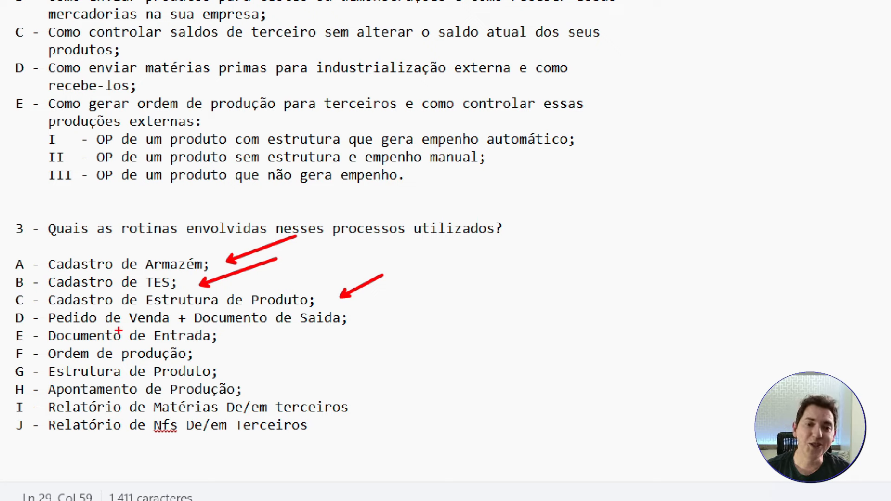
pyautogui.moveTo(367, 312); pyautogui.dragTo(427, 296)
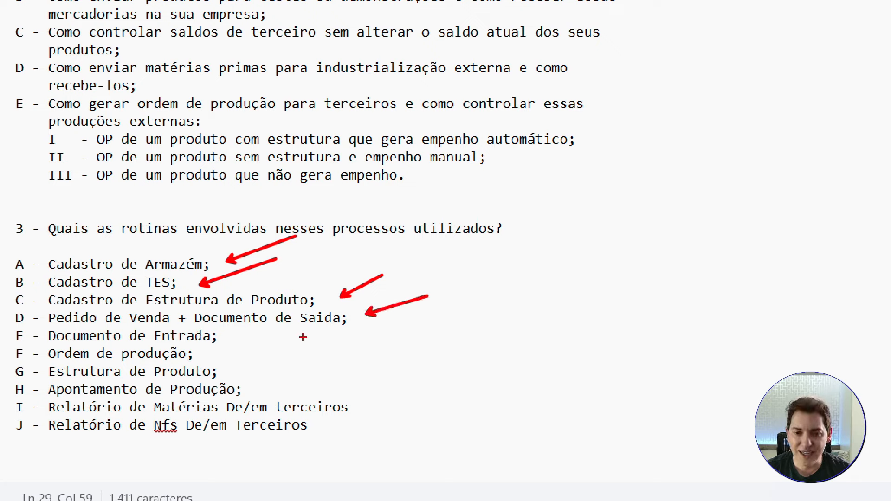
pyautogui.moveTo(237, 339); pyautogui.dragTo(291, 339)
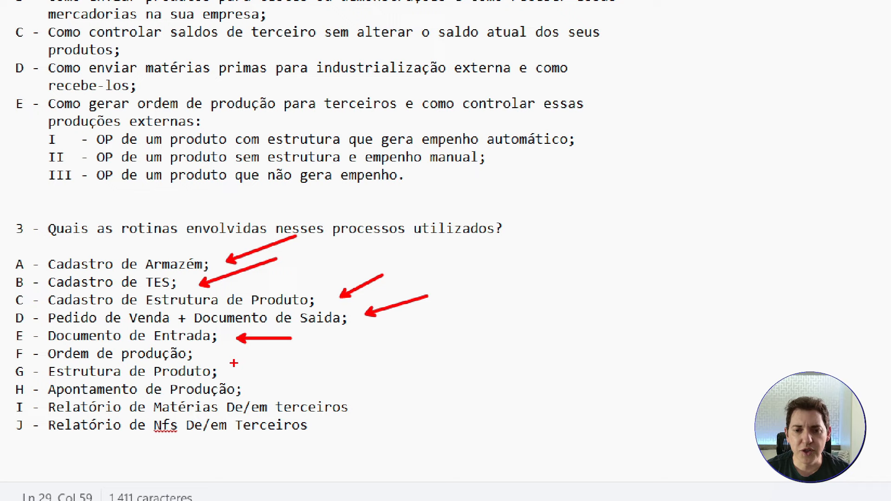
pyautogui.moveTo(218, 359); pyautogui.dragTo(275, 353)
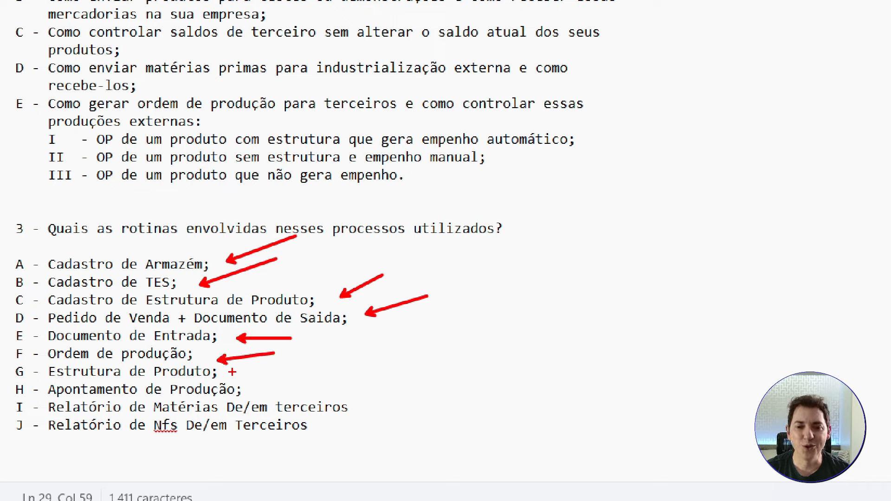
pyautogui.moveTo(232, 372)
pyautogui.mouseDown()
pyautogui.moveTo(273, 371)
pyautogui.moveTo(295, 384)
pyautogui.mouseUp()
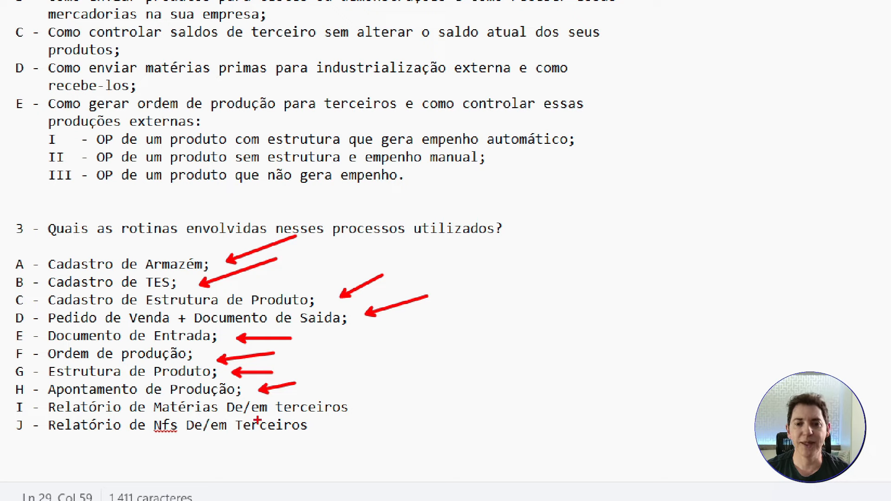
pyautogui.moveTo(382, 403); pyautogui.dragTo(442, 387)
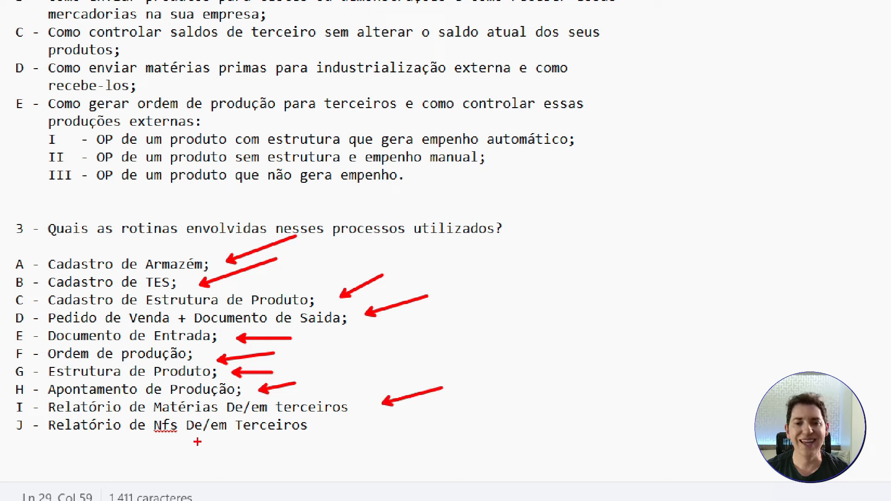
pyautogui.moveTo(327, 434); pyautogui.dragTo(391, 450)
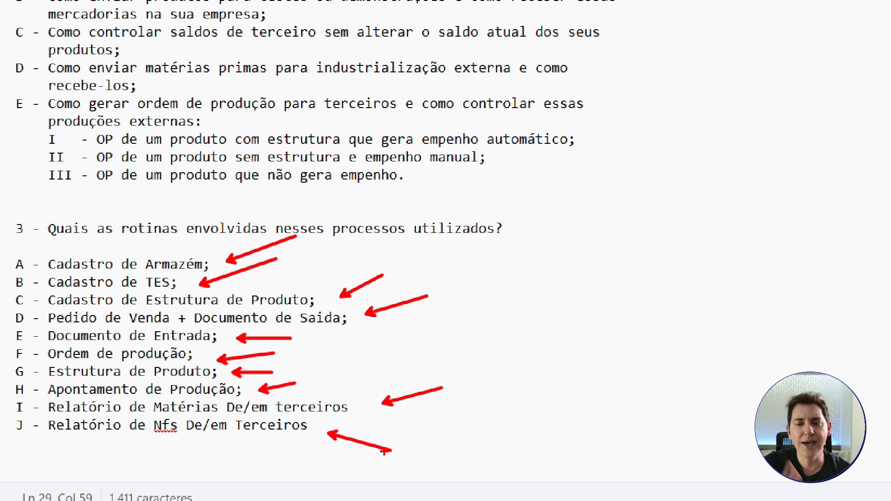
pyautogui.press('Escape')
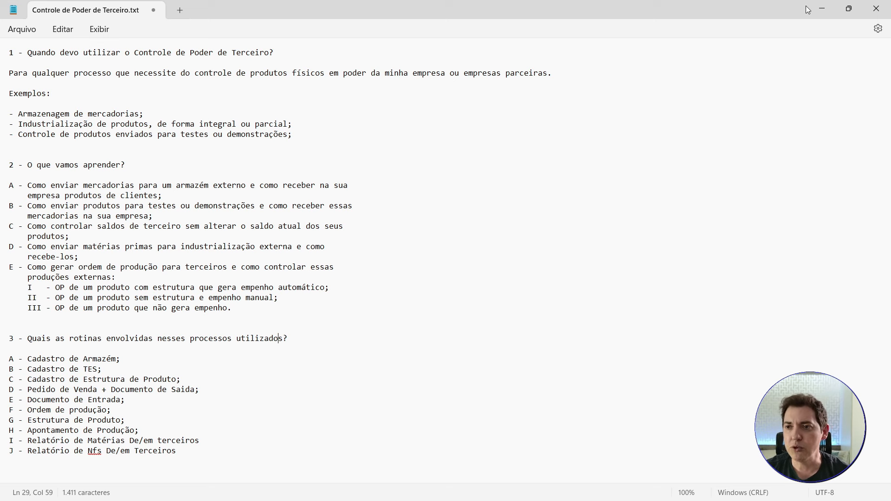
# Step: Return to TOTVS and switch the working module to environment 05, Faturamento
pyautogui.click(822, 9)
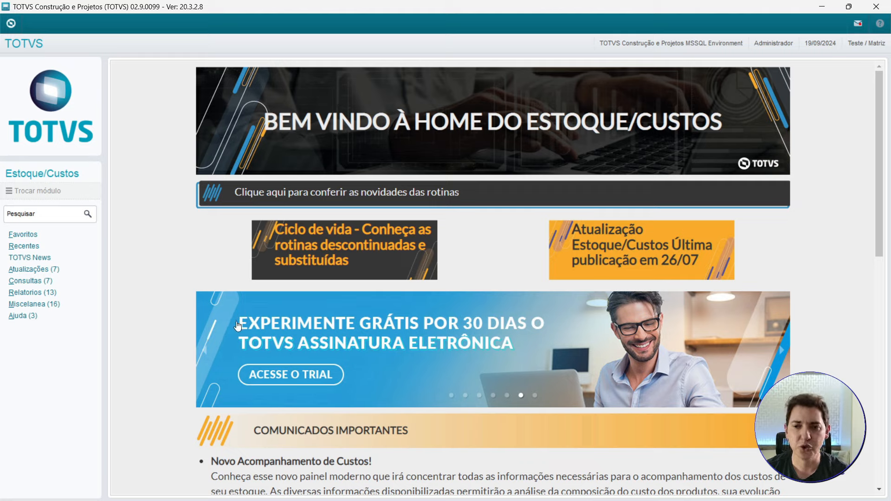
pyautogui.click(41, 194)
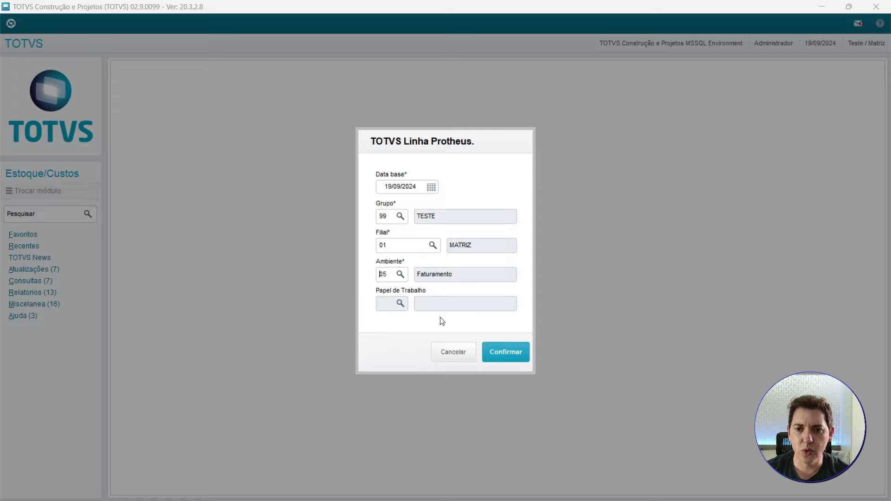
pyautogui.click(511, 356)
# Step: Open the Tipos de Entrada e Saída routine and compare outbound TES 504 with inbound TES 008 in the list
pyautogui.click(49, 271)
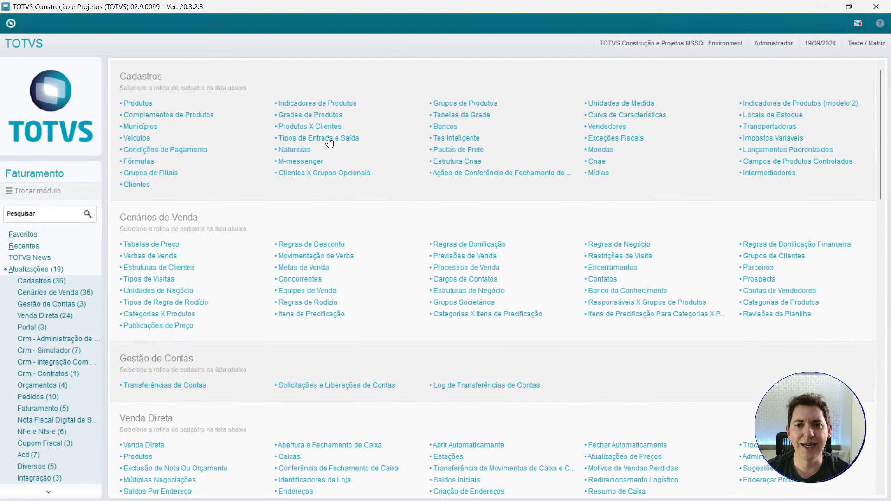
pyautogui.click(346, 136)
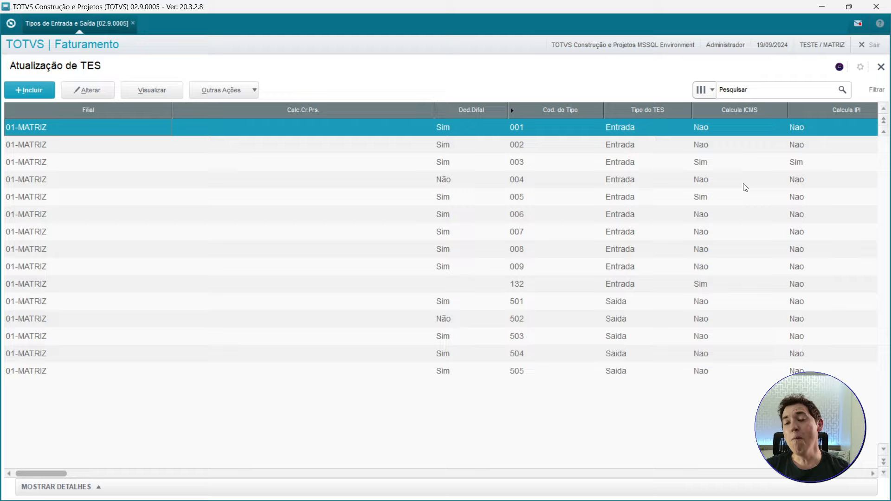
pyautogui.click(533, 357)
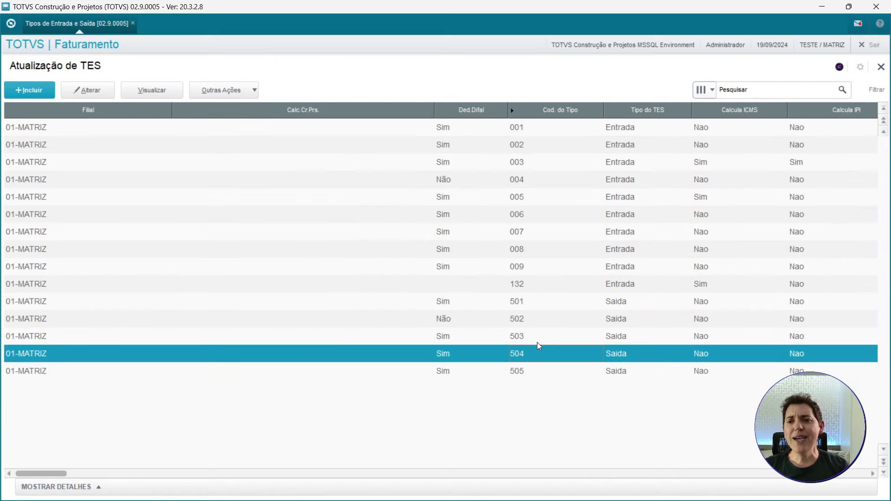
pyautogui.click(547, 252)
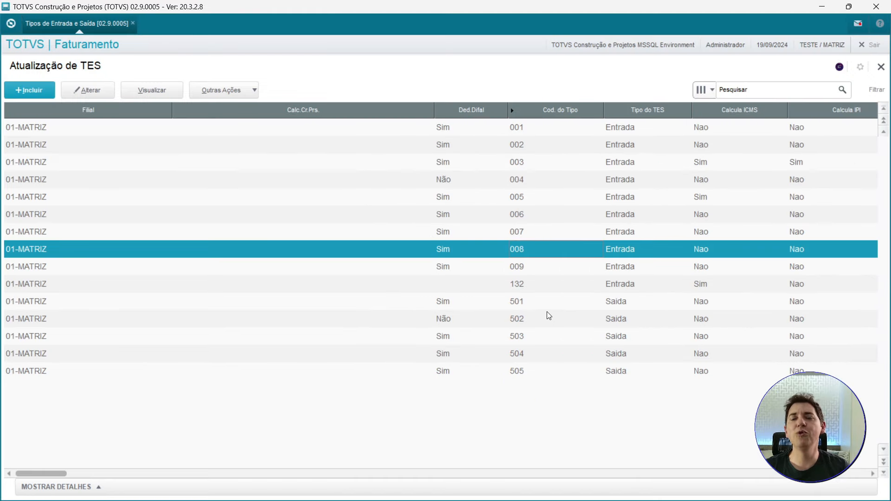
pyautogui.click(519, 355)
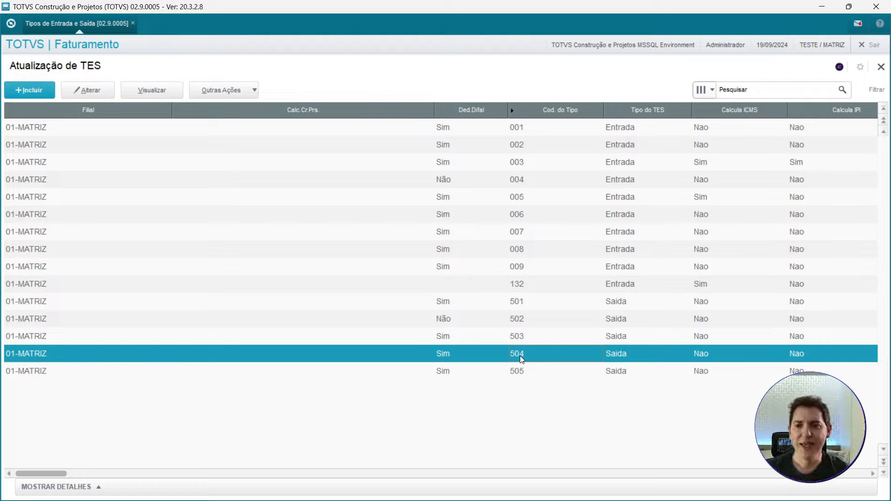
pyautogui.click(541, 251)
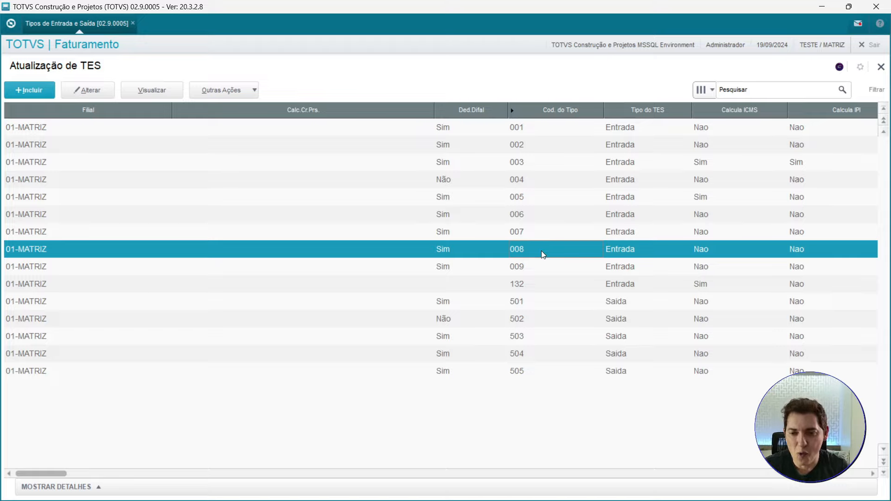
# Step: Open TES 504 for editing and point out its Tes Devol. field with a red arrow
pyautogui.click(520, 355)
pyautogui.click(76, 91)
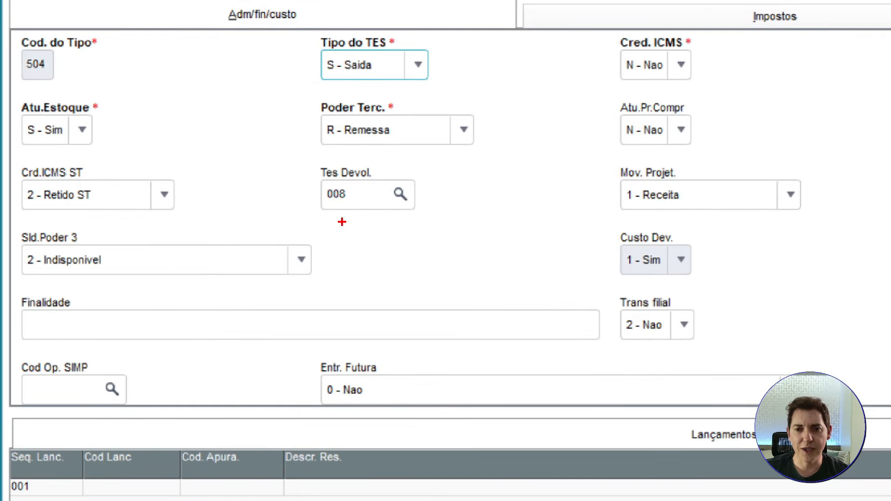
pyautogui.moveTo(342, 220); pyautogui.dragTo(383, 295)
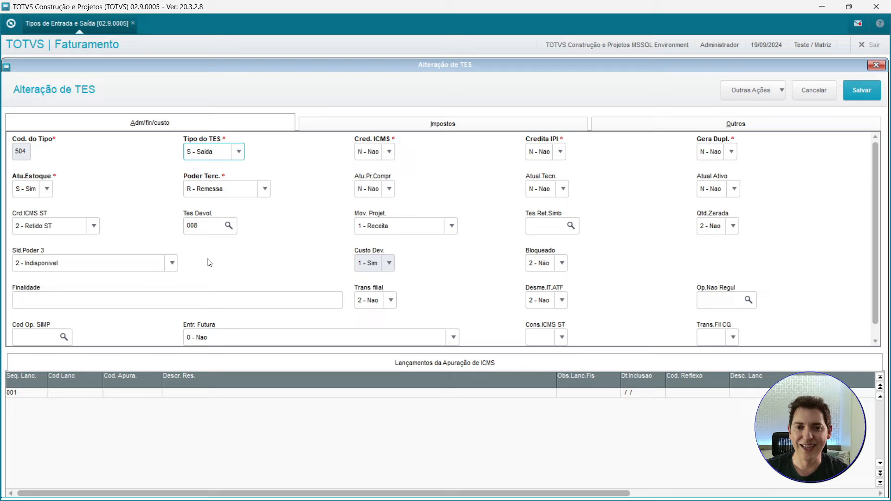
# Step: View the details of return TES 008 from the Tes Devol. lookup, mark its Sld.Poder 3 setting, and dismiss the lookup
pyautogui.click(230, 230)
pyautogui.click(230, 227)
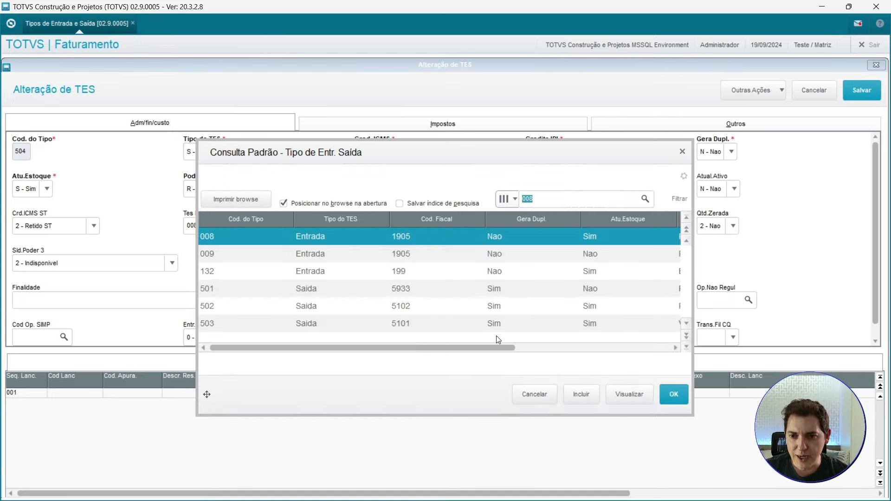
pyautogui.click(620, 394)
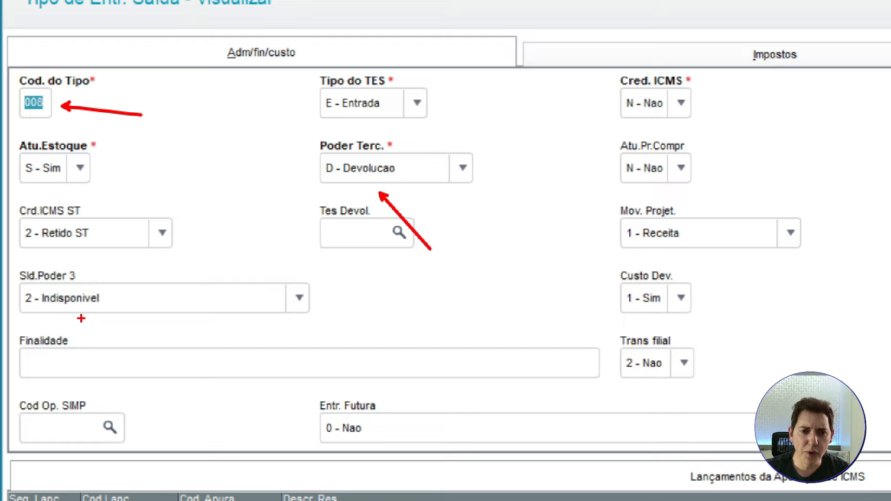
pyautogui.moveTo(80, 316); pyautogui.dragTo(127, 376)
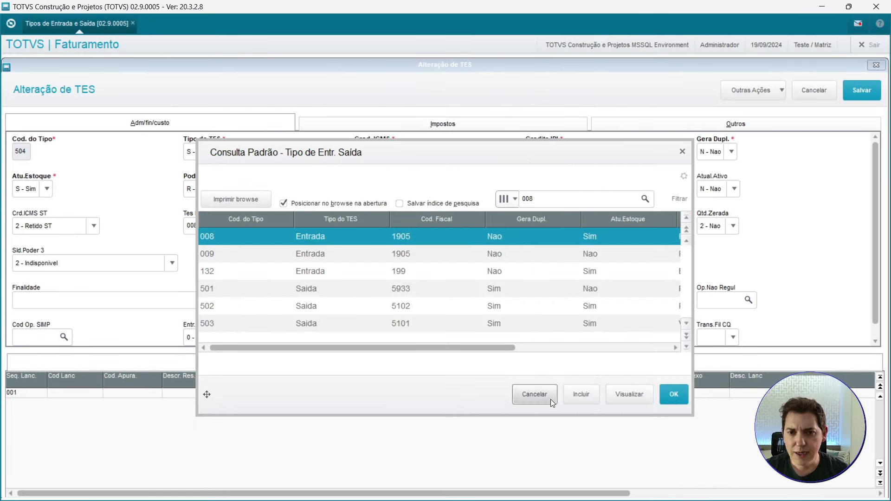
pyautogui.click(535, 394)
# Step: Check the Cod. Fiscal 5905 lookup in the tax settings of TES 504, and leave the TES without saving
pyautogui.click(430, 123)
pyautogui.click(55, 188)
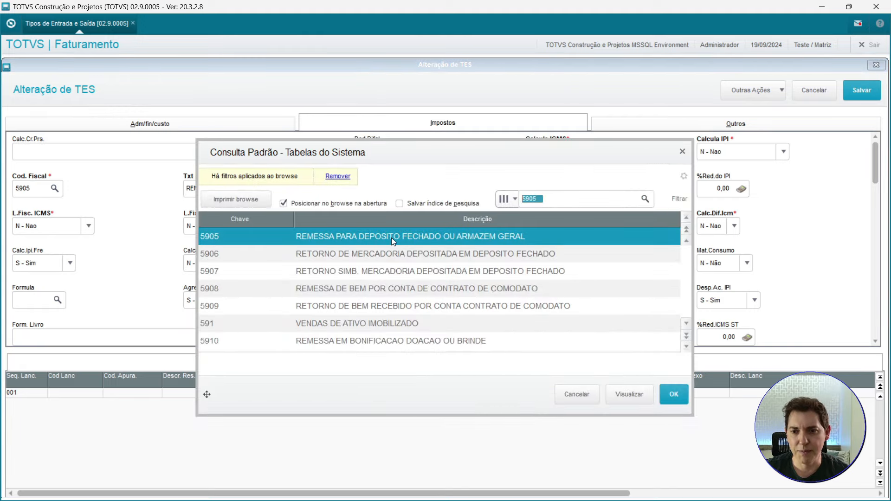
pyautogui.click(577, 394)
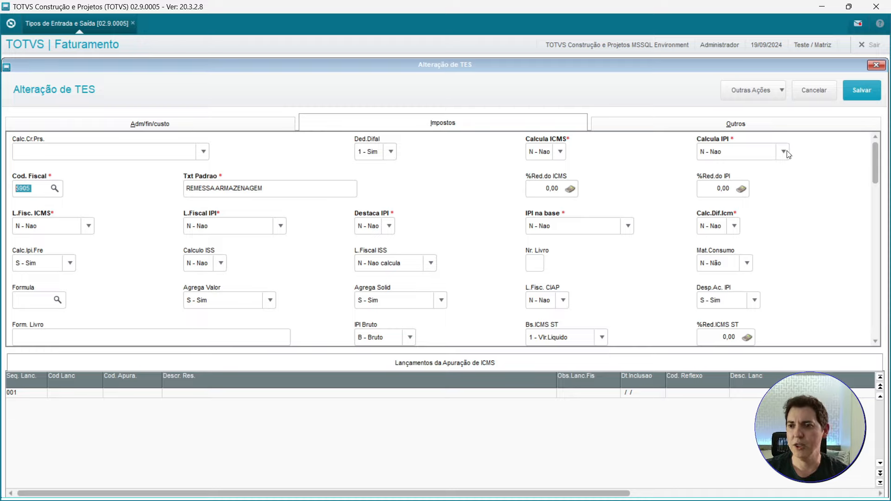
pyautogui.click(807, 102)
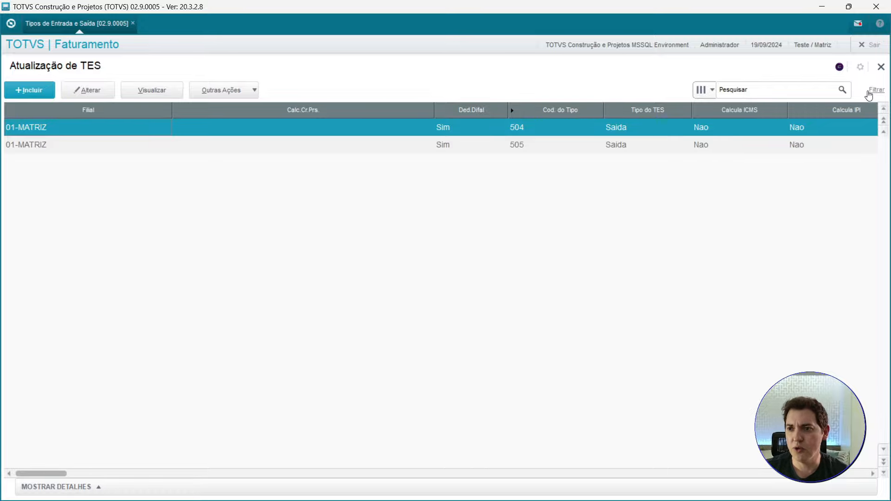
# Step: Close the TES routine and switch the working module to environment 04, Estoque/Custos
pyautogui.click(881, 67)
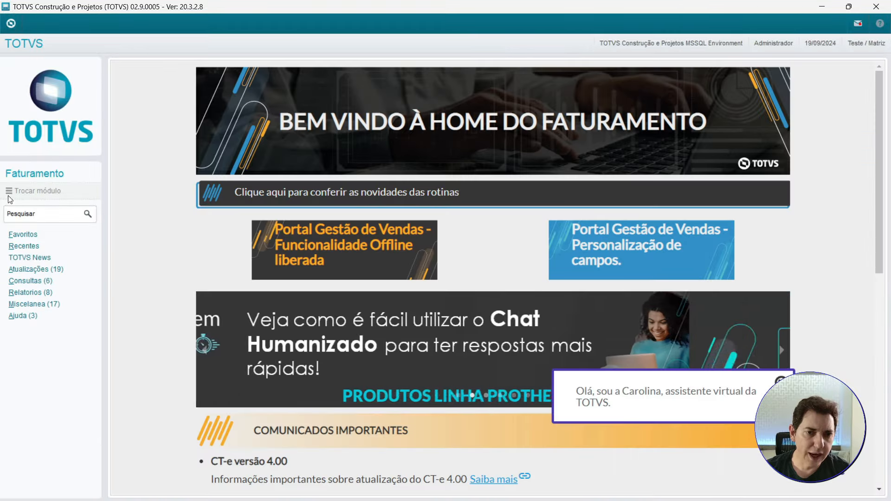
pyautogui.click(8, 194)
pyautogui.doubleClick(353, 245)
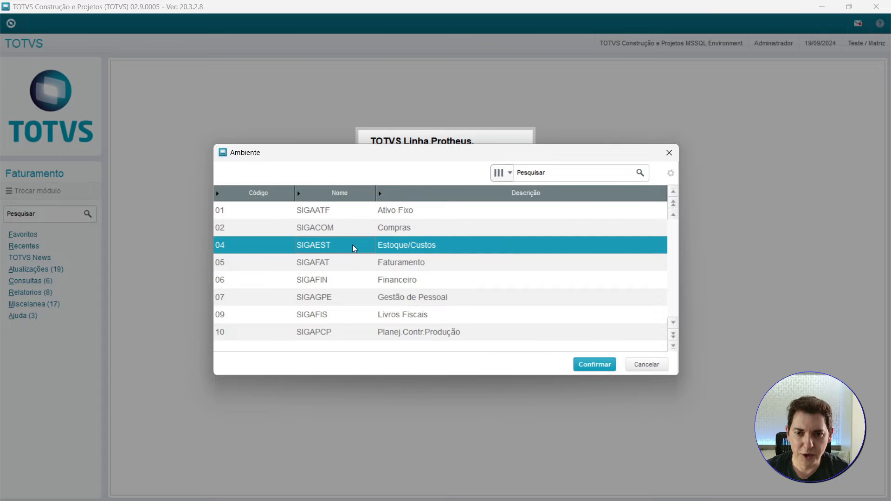
pyautogui.click(491, 355)
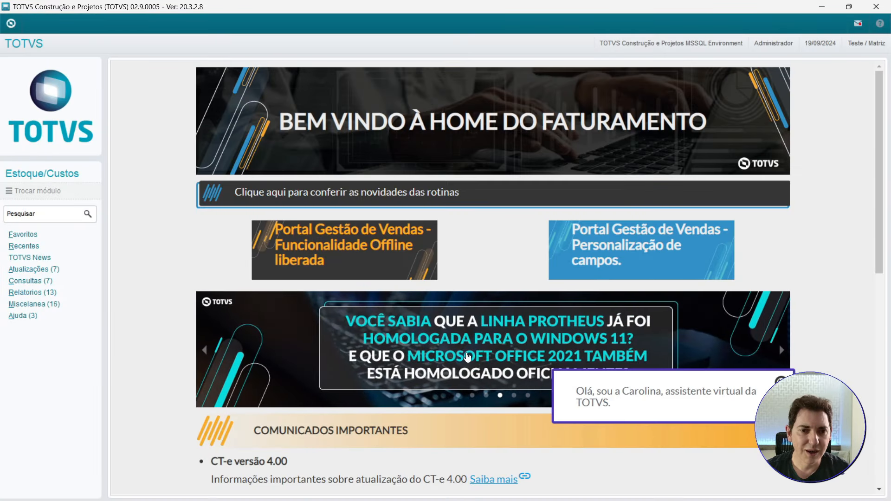
# Step: Open the Smart View query Posição de Estoque and dismiss its product news window
pyautogui.click(50, 281)
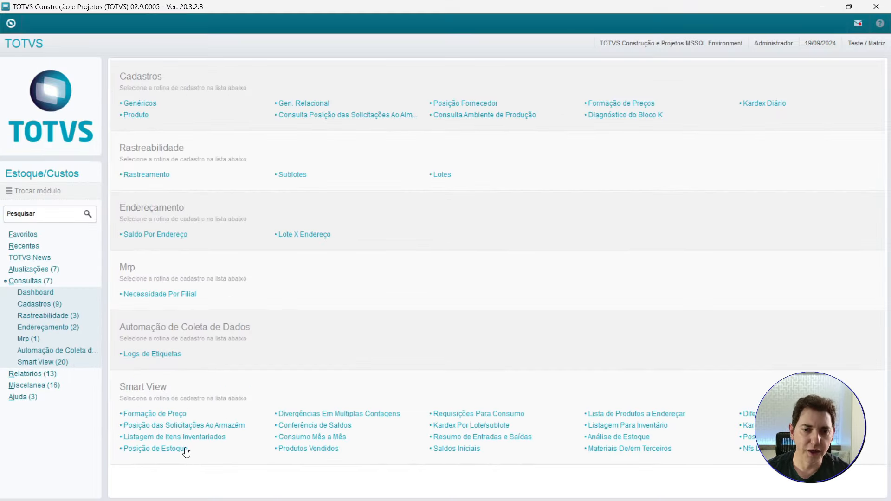
pyautogui.click(185, 448)
pyautogui.click(505, 357)
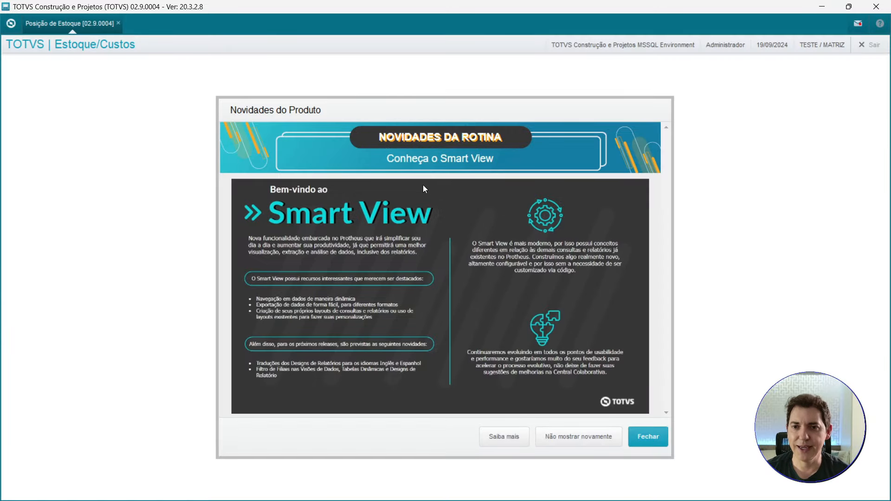
pyautogui.click(644, 439)
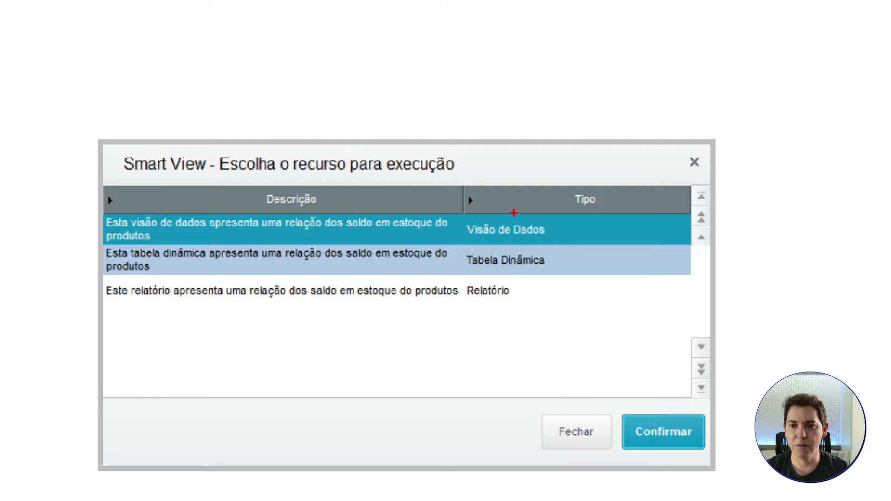
# Step: Mark the Visão de Dados, Tabela Dinâmica and Relatório resources with red arrows, and run the Visão de Dados
pyautogui.moveTo(510, 214); pyautogui.dragTo(551, 176)
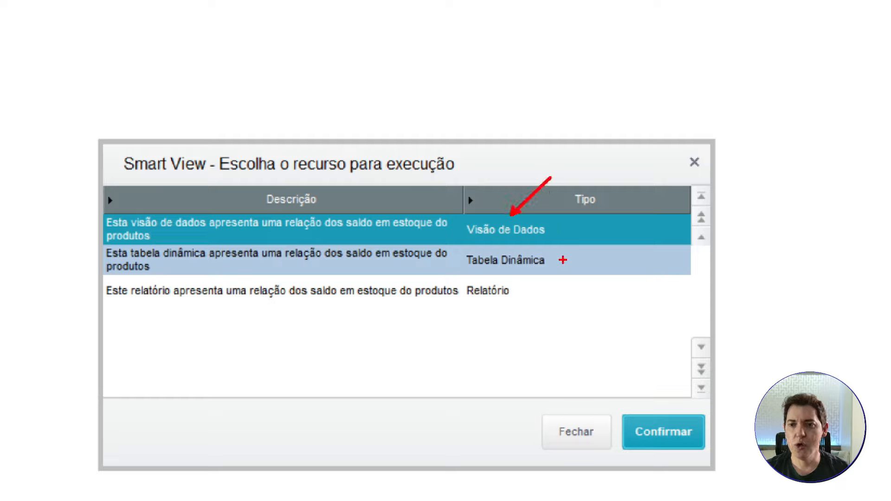
pyautogui.moveTo(568, 257); pyautogui.dragTo(616, 226)
pyautogui.moveTo(508, 318); pyautogui.dragTo(556, 386)
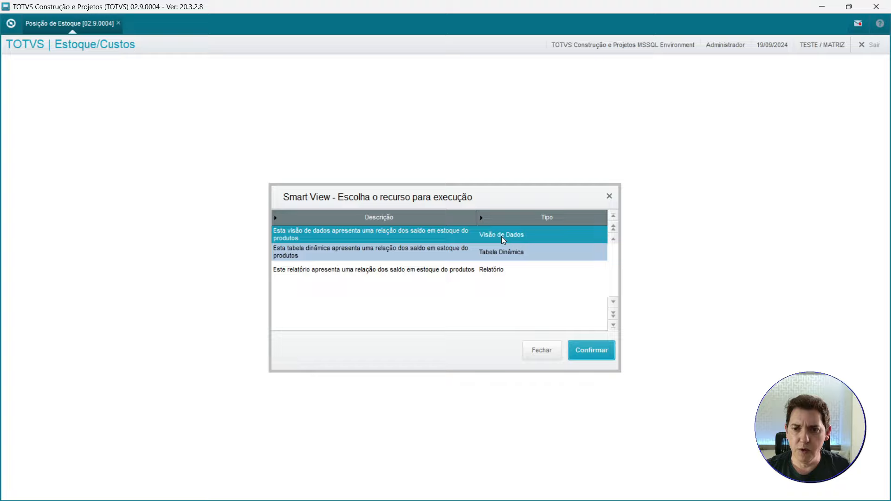
pyautogui.click(587, 352)
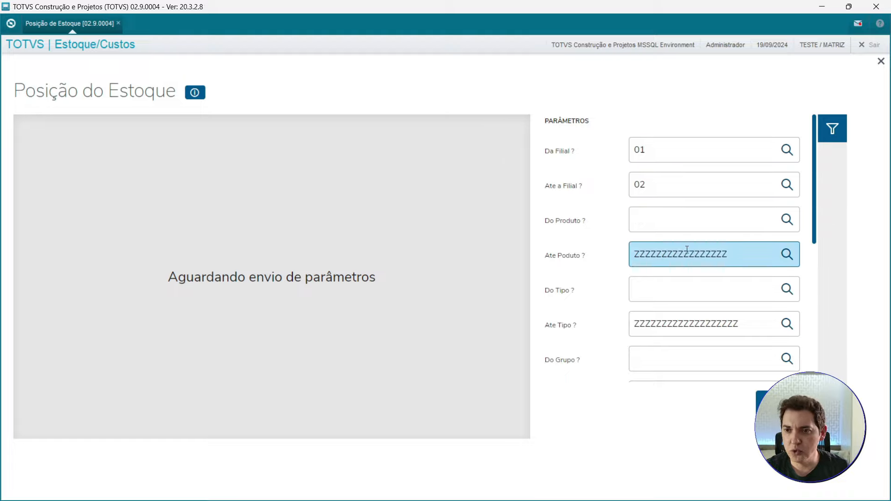
# Step: Keep Imprime produtos as Ambos, set Data Referencia to 19/09/2024, and run the stock position query
pyautogui.scroll(-4, 817, 223)
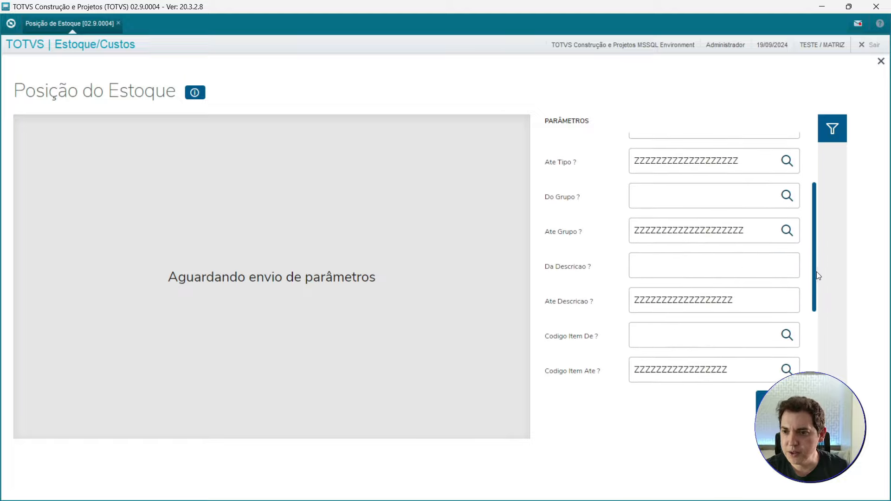
pyautogui.scroll(-2, 817, 278)
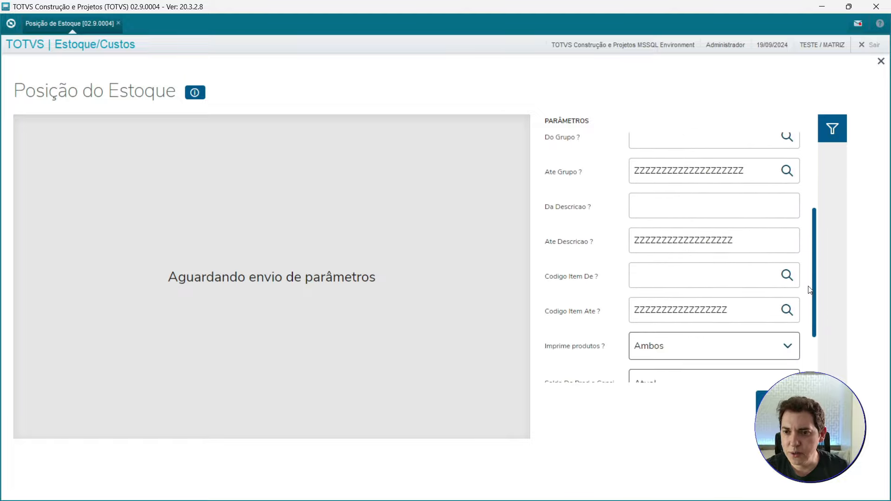
pyautogui.scroll(-3, 810, 288)
pyautogui.click(699, 277)
pyautogui.click(699, 283)
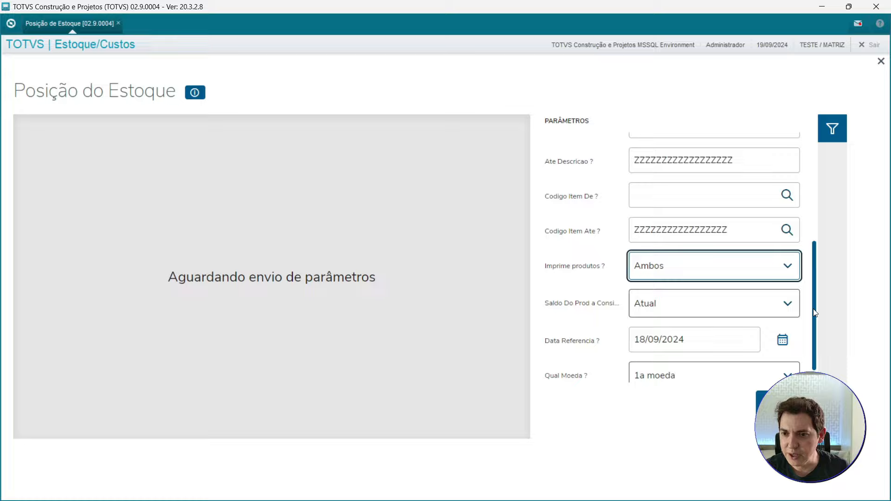
pyautogui.scroll(-1, 658, 298)
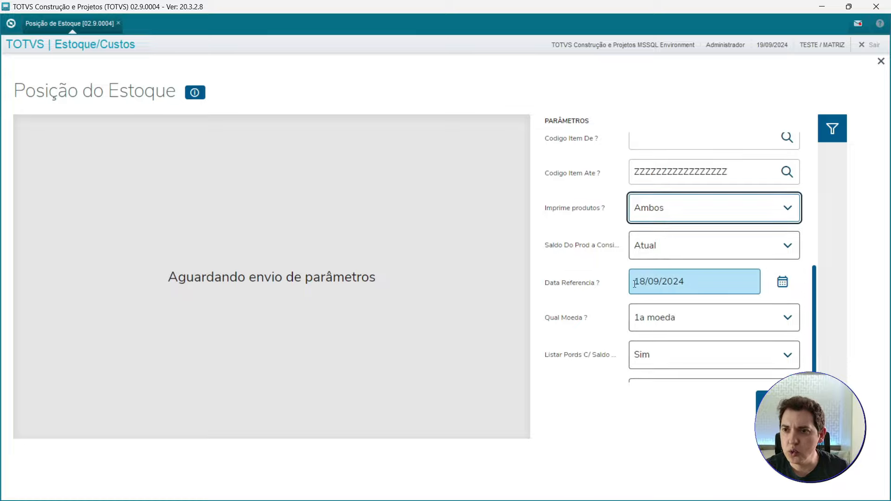
pyautogui.click(687, 282)
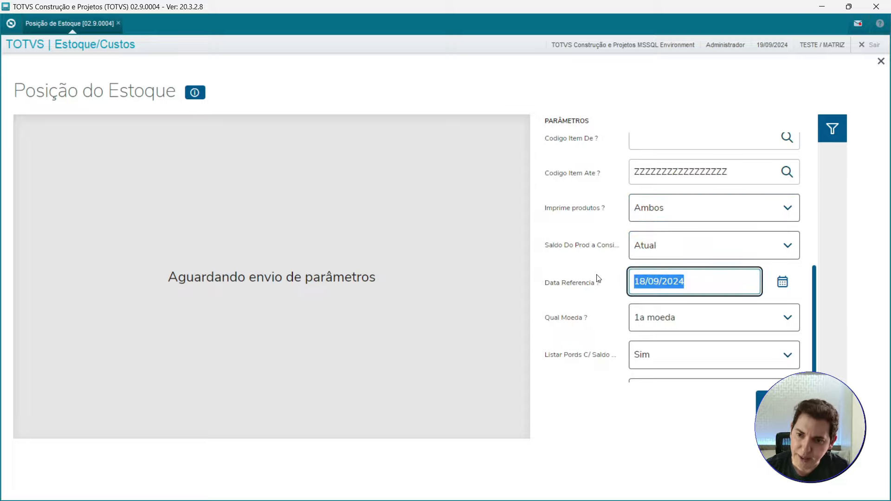
pyautogui.write('19/09/2024')
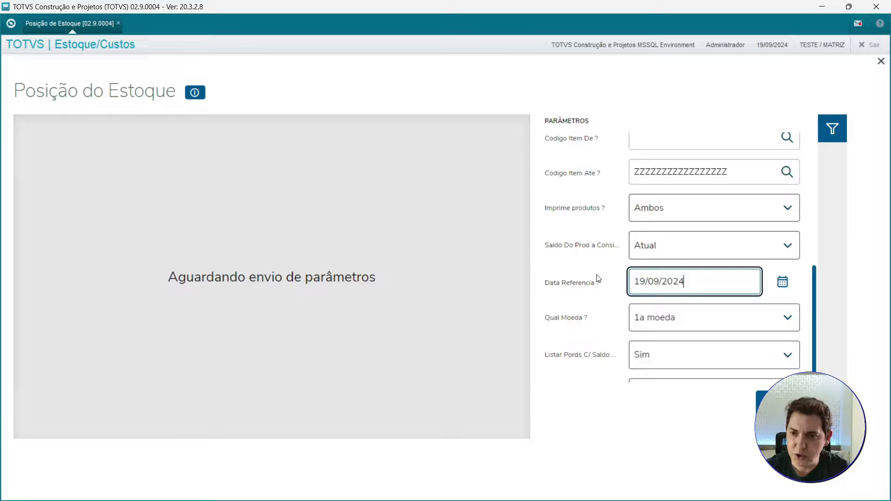
pyautogui.scroll(-2, 641, 325)
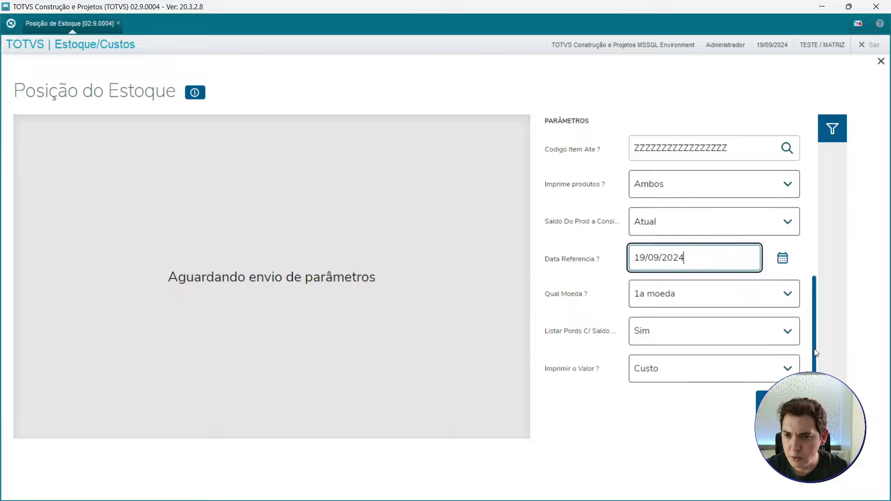
pyautogui.scroll(-1, 816, 346)
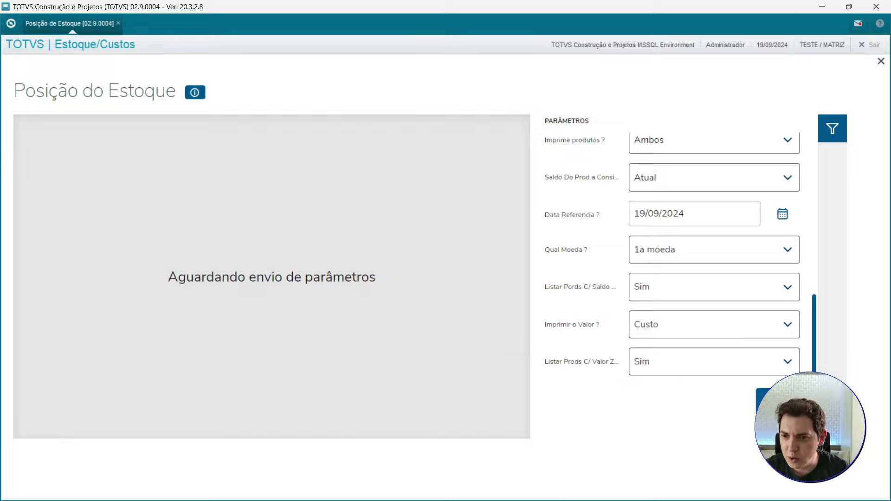
pyautogui.click(768, 400)
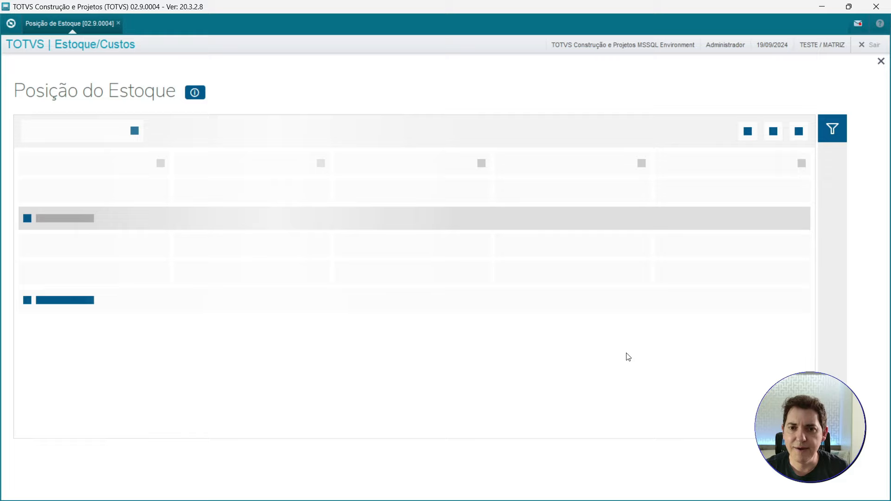
# Step: Filter the stock position results by product description containing GAB
pyautogui.scroll(-3, 248, 288)
pyautogui.scroll(-3, 248, 288)
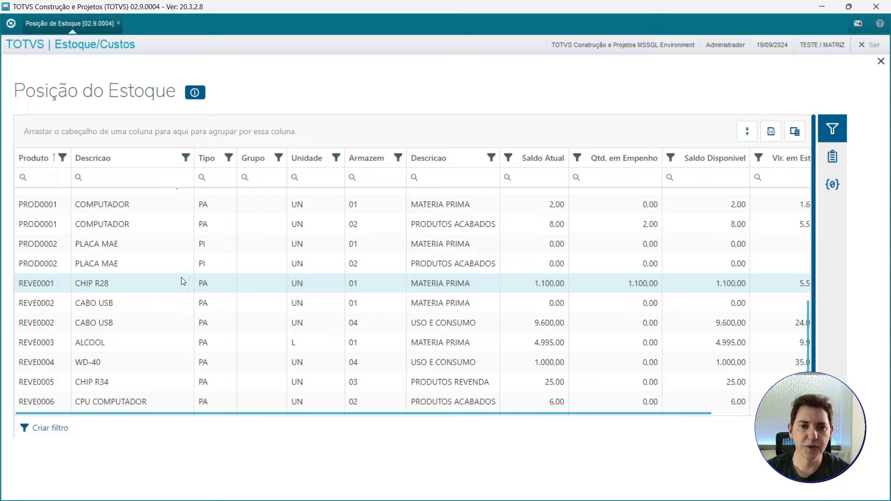
pyautogui.click(131, 181)
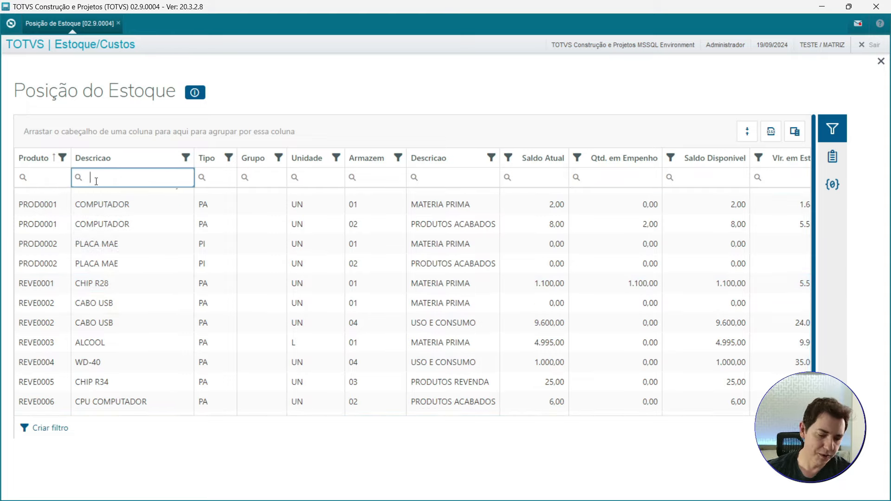
pyautogui.press('capslock')
pyautogui.write('GAB')
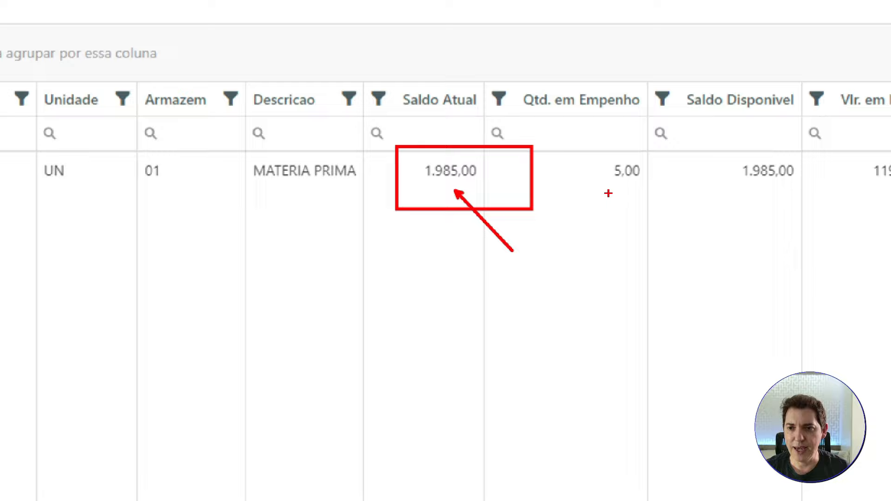
# Step: Point out the GABINETE row's Qtd. em Empenho with a red arrow and examine the remaining columns of the grid
pyautogui.moveTo(626, 191); pyautogui.dragTo(659, 233)
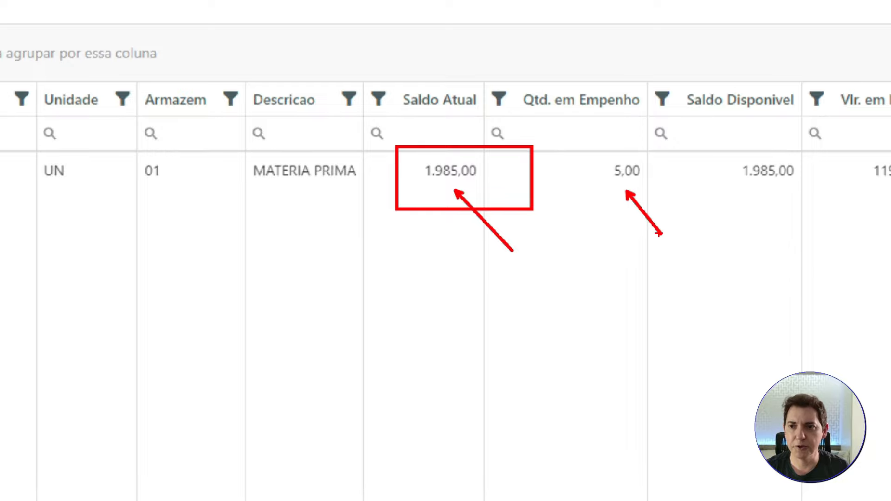
pyautogui.press('Escape')
pyautogui.moveTo(141, 415); pyautogui.dragTo(558, 415)
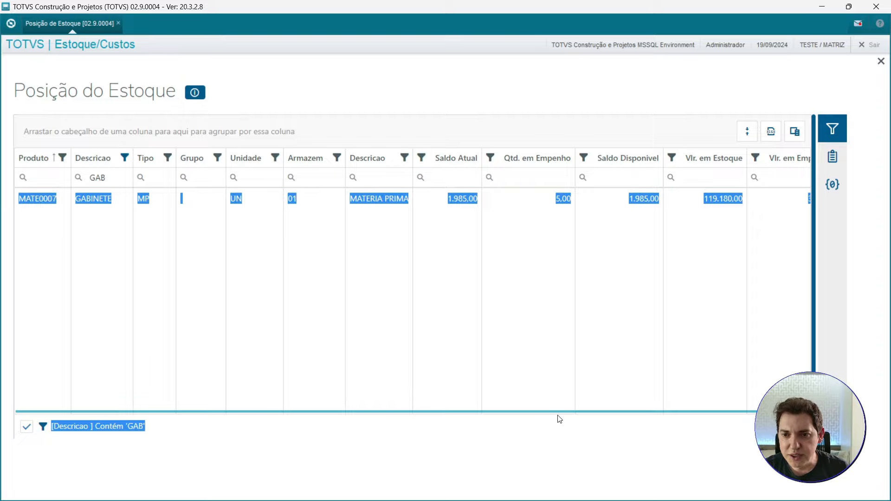
pyautogui.moveTo(658, 411); pyautogui.dragTo(771, 408)
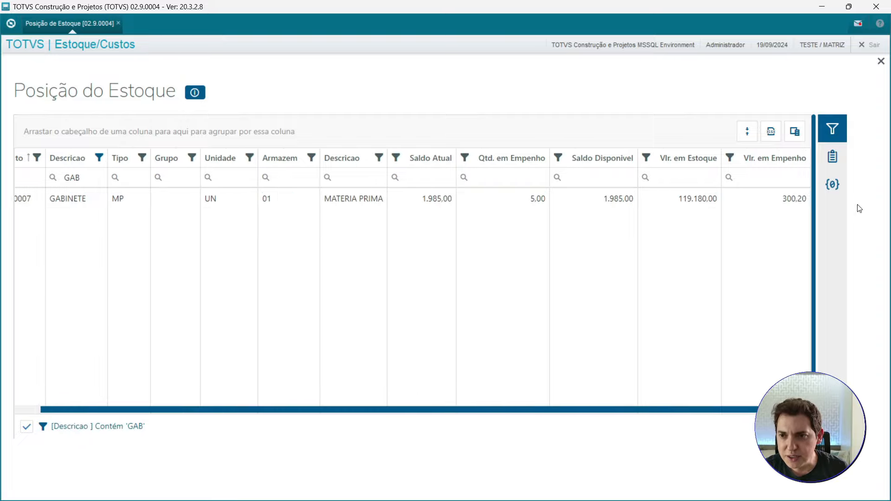
pyautogui.moveTo(746, 236); pyautogui.dragTo(774, 146)
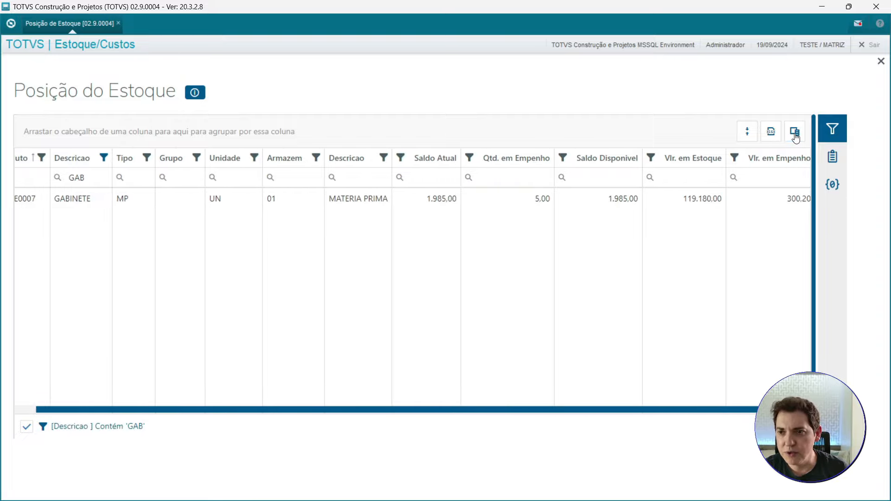
# Step: Open the Seletor de Colunas for the stock grid and mark the control that opens it with a red arrow
pyautogui.click(793, 133)
pyautogui.hotkey('ctrl', '1')
pyautogui.click(782, 148)
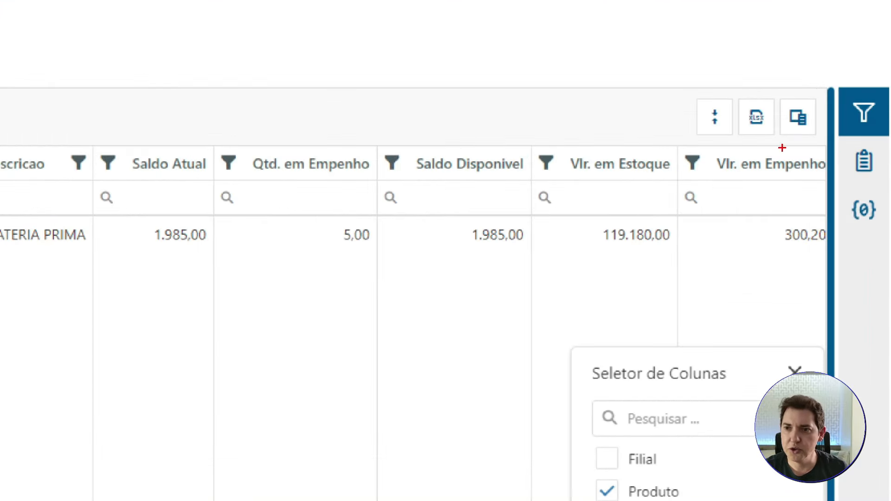
pyautogui.moveTo(791, 136); pyautogui.dragTo(773, 188)
pyautogui.press('Escape')
# Step: Find Saldo Pod.3, Qt.Ns.Pd.Ter and Qt.Ter.Ns.Pd in the column selector and mark each with a red arrow
pyautogui.scroll(-2, 775, 342)
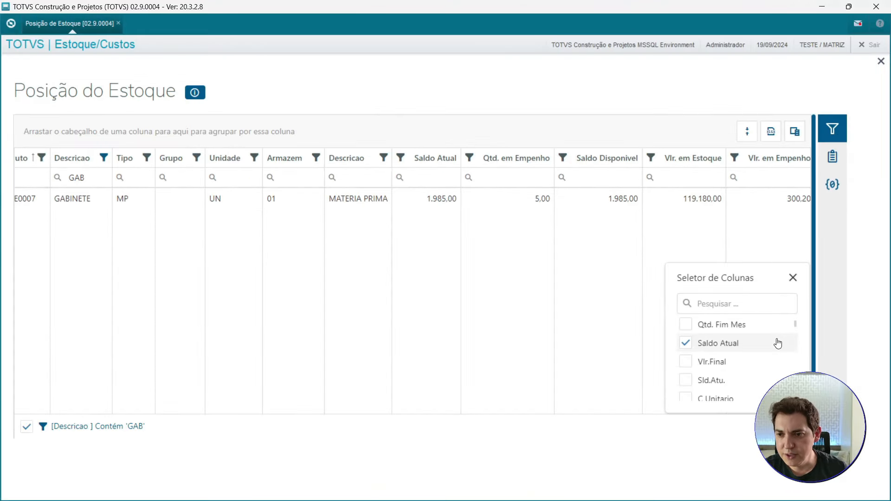
pyautogui.scroll(1, 774, 343)
pyautogui.scroll(-1, 773, 344)
pyautogui.scroll(-3, 773, 343)
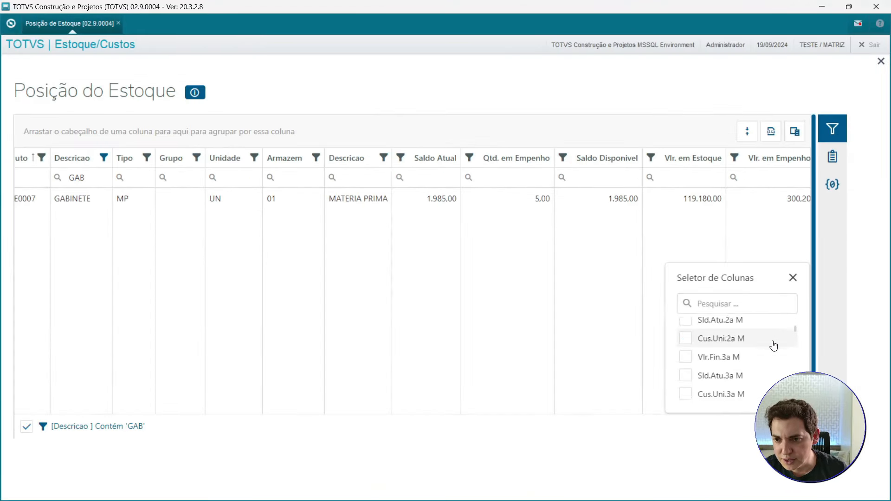
pyautogui.hotkey('ctrl', '1')
pyautogui.click(666, 367)
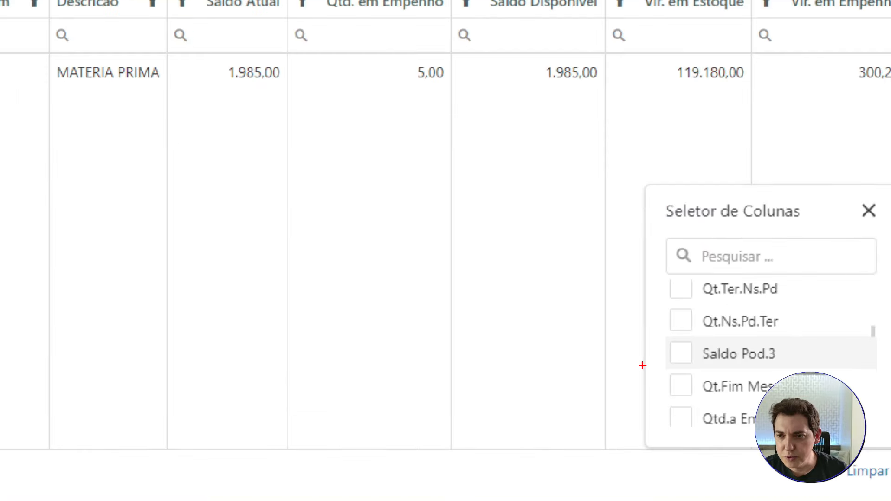
pyautogui.moveTo(665, 367); pyautogui.dragTo(636, 381)
pyautogui.moveTo(638, 324); pyautogui.dragTo(595, 346)
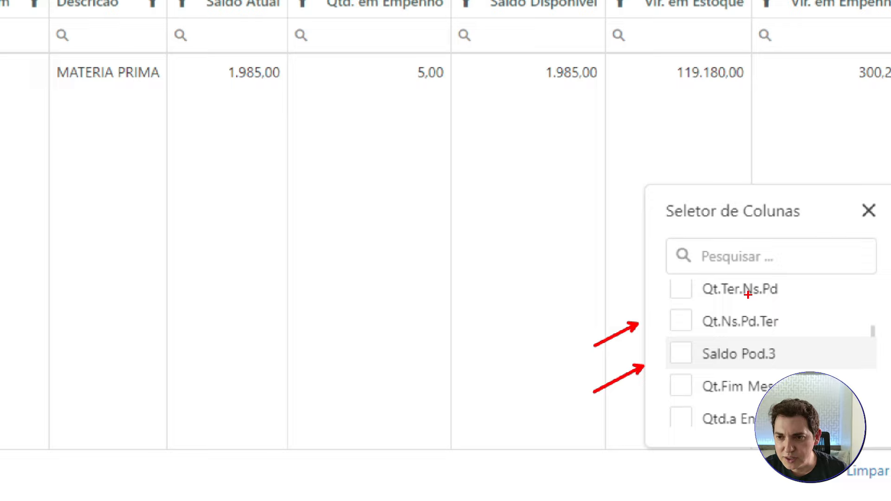
pyautogui.moveTo(625, 297); pyautogui.dragTo(586, 332)
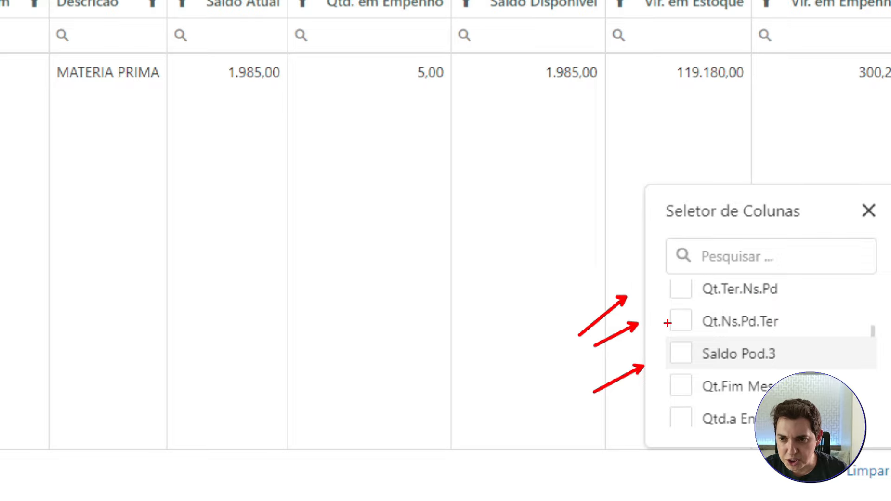
pyautogui.press('Escape')
# Step: Add the Qt.Ter.Ns.Pd, Qt.Ns.Pd.Ter and Saldo Pod.3 columns to the stock grid and close the column selector
pyautogui.click(685, 322)
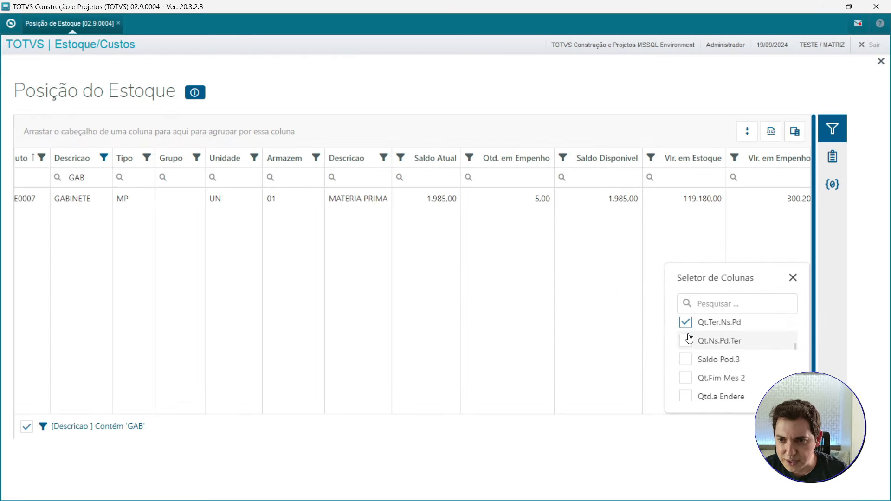
pyautogui.click(685, 340)
pyautogui.click(686, 359)
pyautogui.click(792, 277)
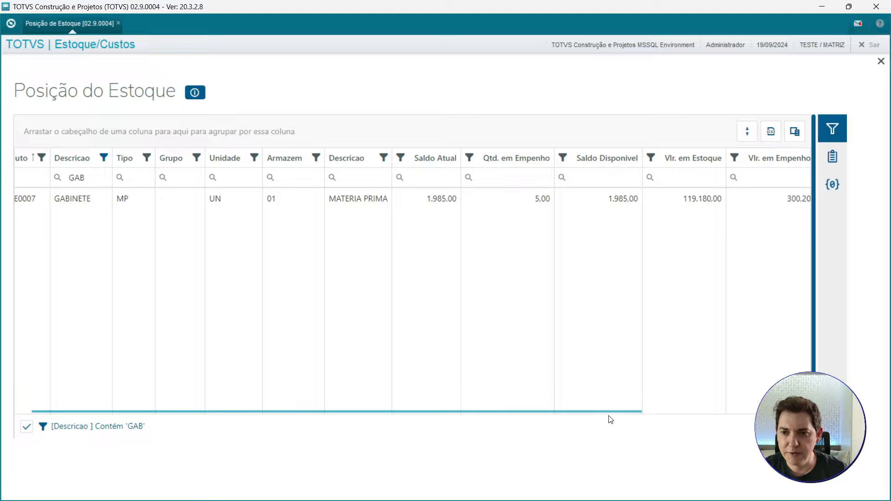
# Step: Examine the GABINETE row's Qt.Ter.Ns.Pd, Qt.Ns.Pd.Ter and Saldo Pod.3 balances and mark them on screen
pyautogui.moveTo(617, 416); pyautogui.dragTo(789, 412)
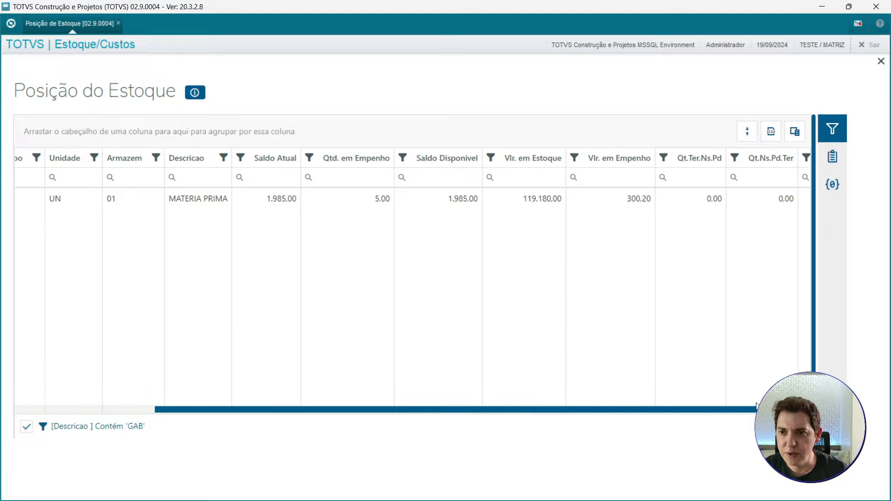
pyautogui.hotkey('ctrl', '1')
pyautogui.click(686, 253)
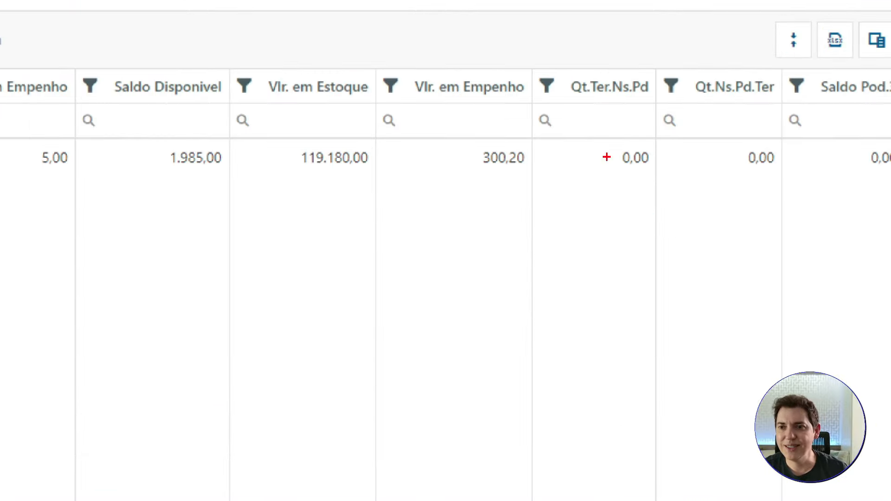
pyautogui.moveTo(601, 102)
pyautogui.mouseDown()
pyautogui.moveTo(670, 209)
pyautogui.moveTo(890, 210)
pyautogui.mouseUp()
pyautogui.press('Escape')
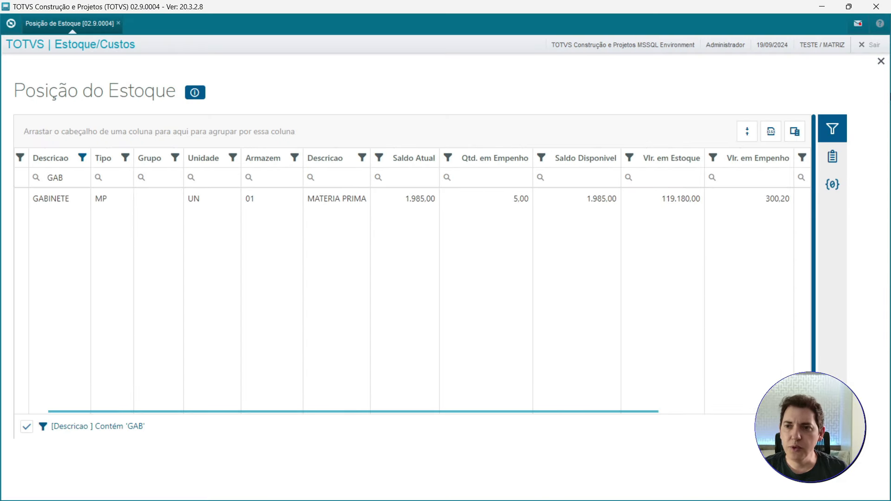
# Step: Close Posição de Estoque and switch the module to 05 - Faturamento
pyautogui.click(881, 61)
pyautogui.click(52, 281)
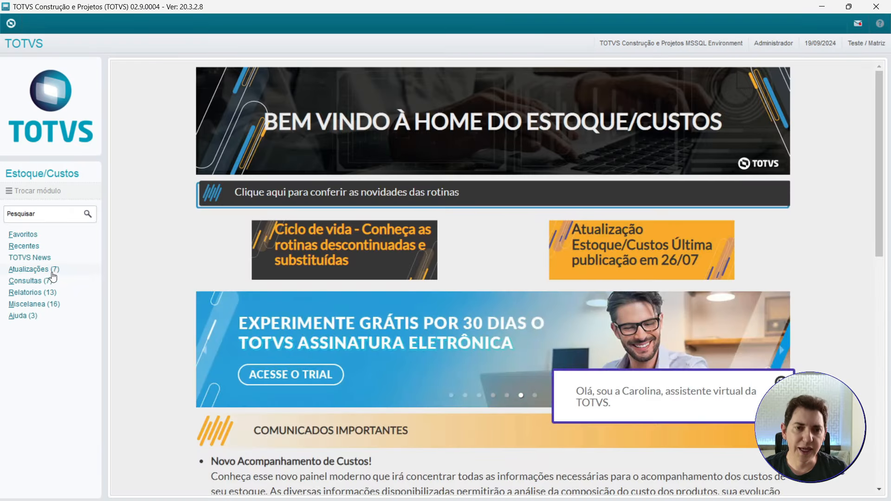
pyautogui.click(21, 195)
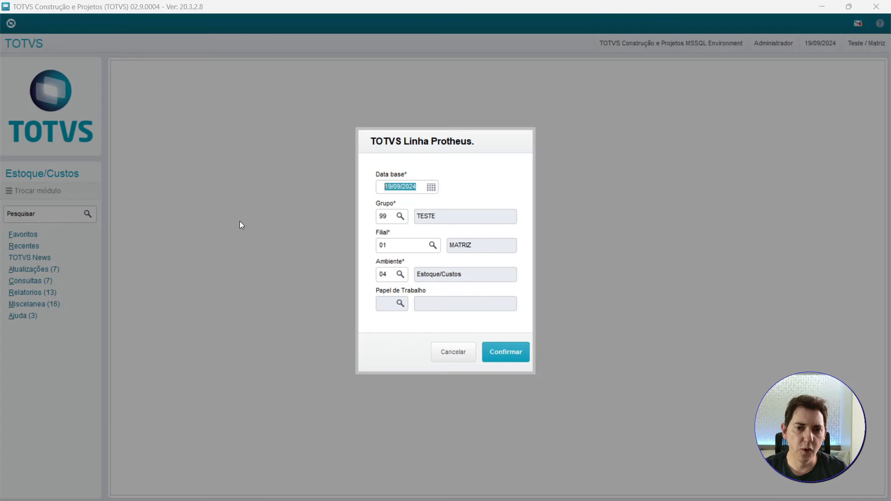
pyautogui.click(400, 274)
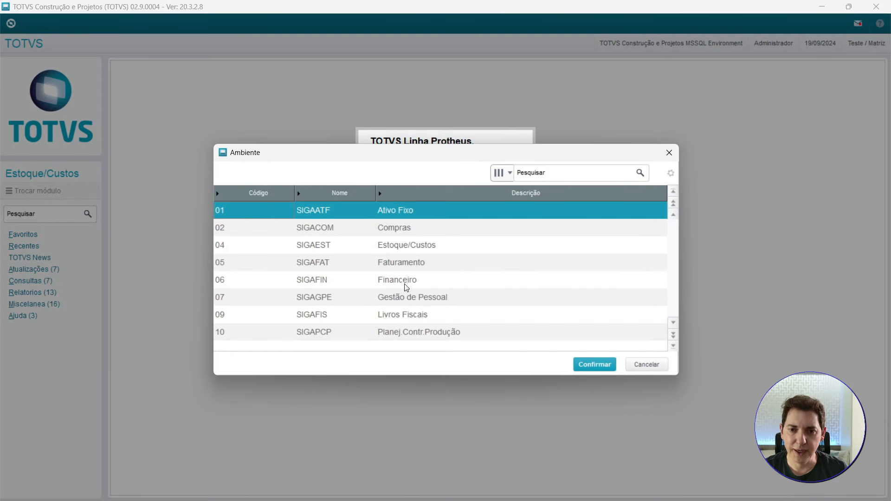
pyautogui.doubleClick(399, 267)
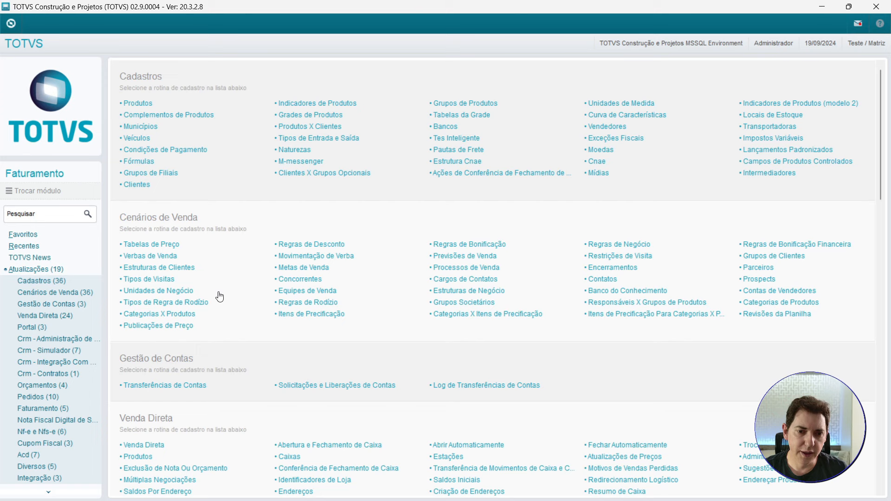
# Step: Open the Pedidos de Venda routine and start a new sales order for branch 01 MATRIZ
pyautogui.scroll(-3, 219, 297)
pyautogui.scroll(-7, 219, 298)
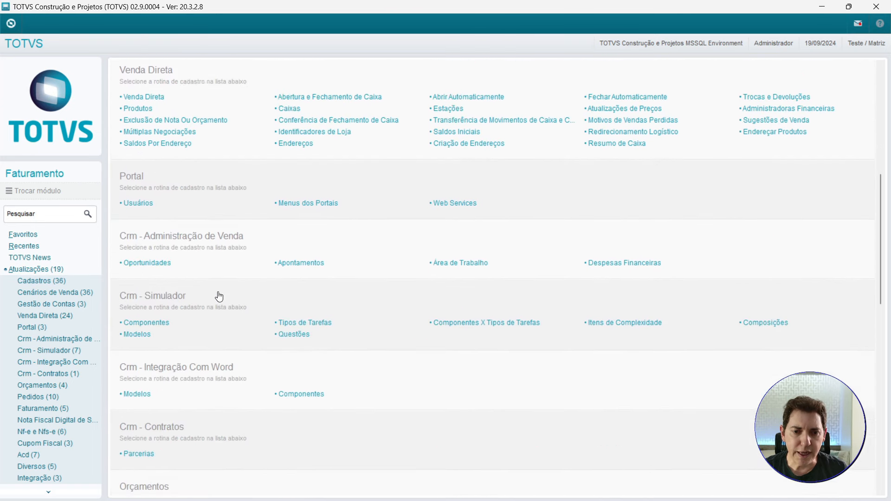
pyautogui.scroll(-4, 217, 293)
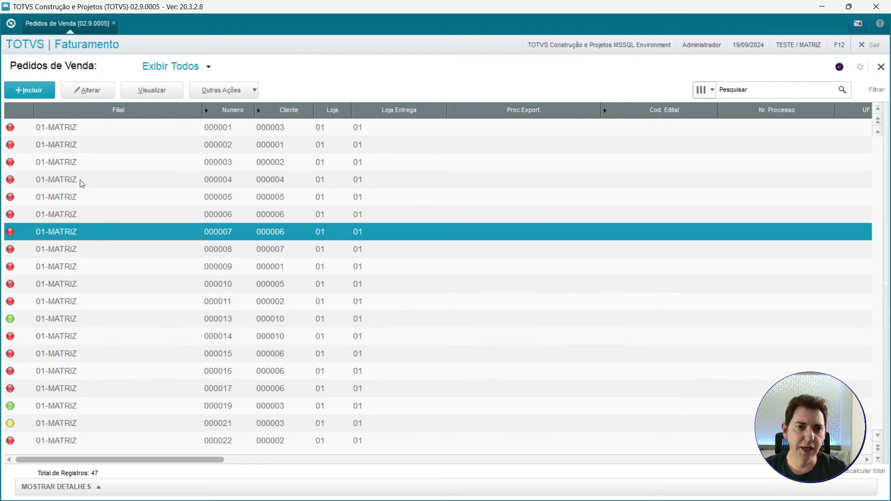
pyautogui.click(79, 180)
pyautogui.click(32, 90)
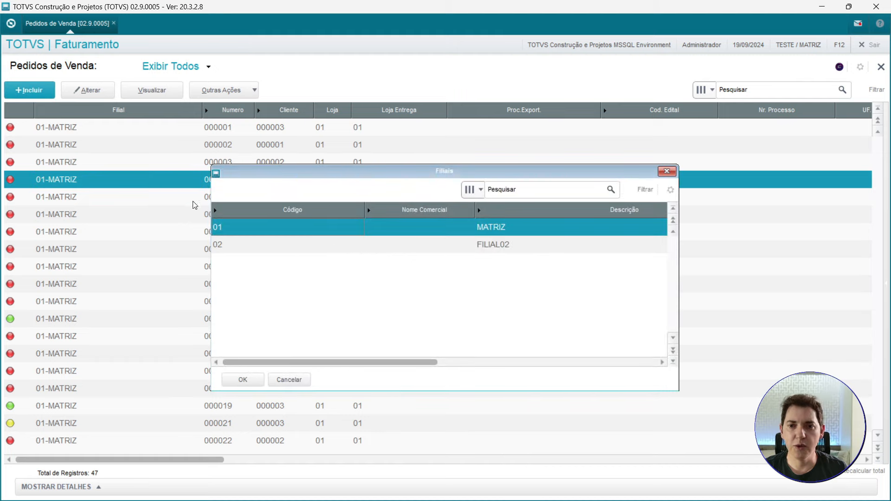
pyautogui.doubleClick(265, 231)
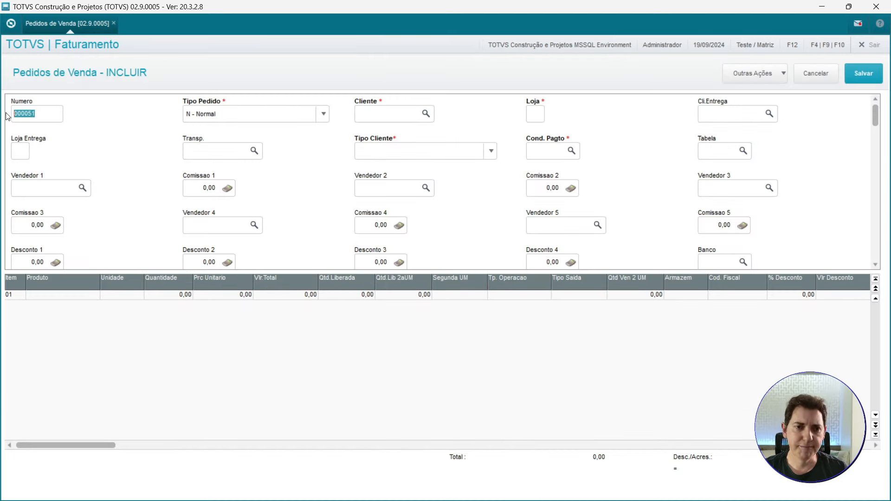
# Step: Review the Tipo Pedido options for the new order and set it to B - Utiliza Fornecedor
pyautogui.click(203, 116)
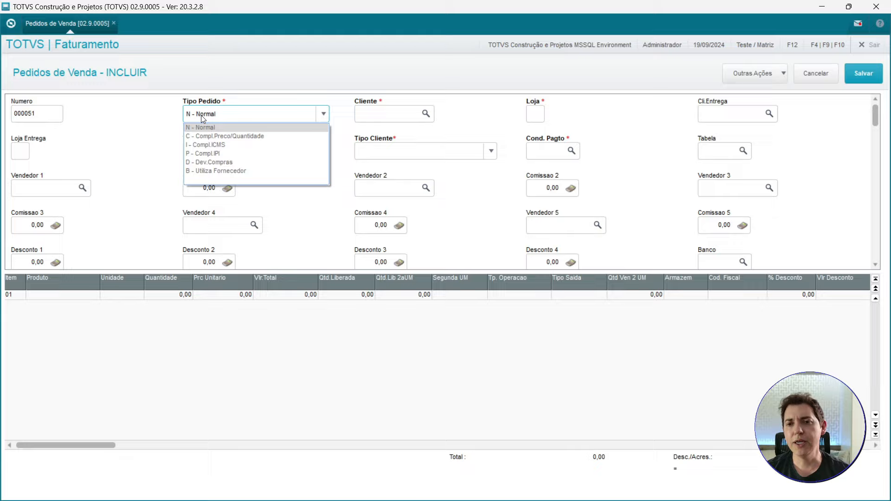
pyautogui.click(202, 127)
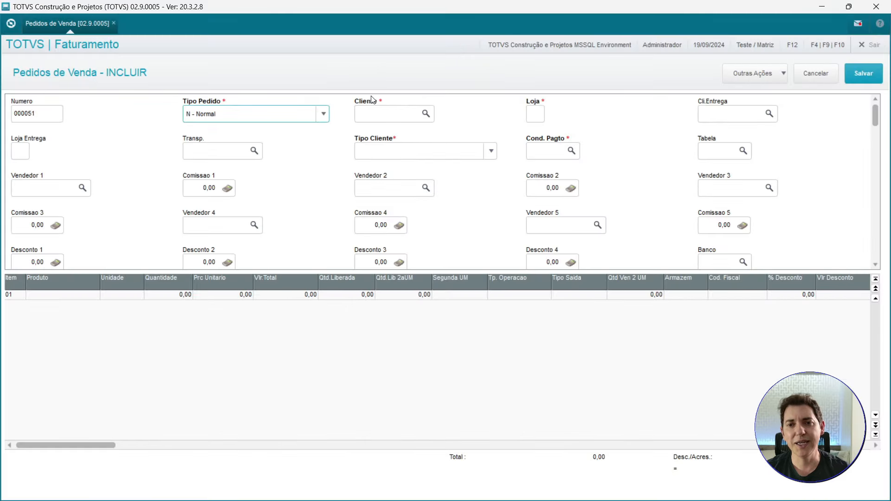
pyautogui.click(314, 116)
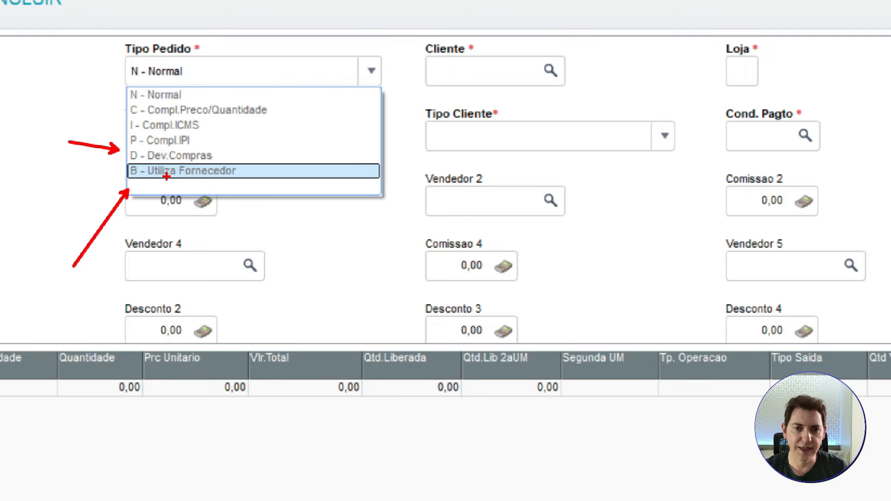
pyautogui.press('Escape')
pyautogui.click(235, 117)
pyautogui.click(241, 170)
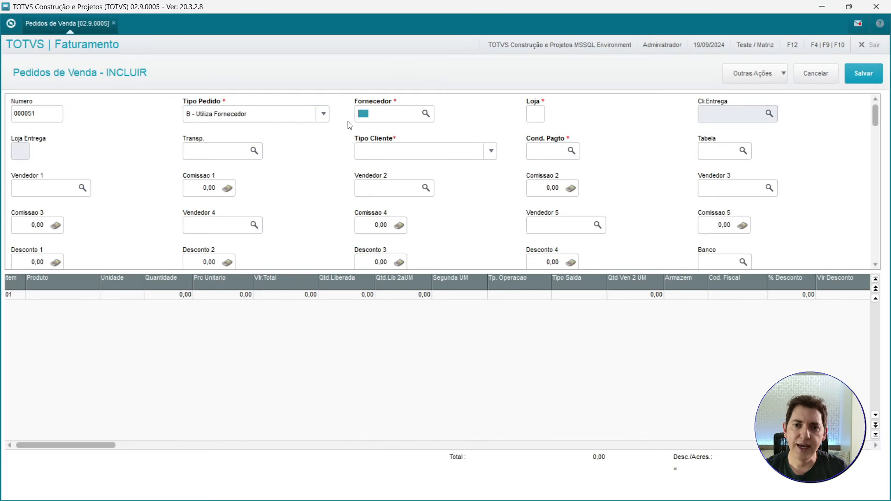
# Step: Search the suppliers by name for TEM and assign TEMPORARIO ARMAZENAGEM as the order's Fornecedor
pyautogui.click(426, 114)
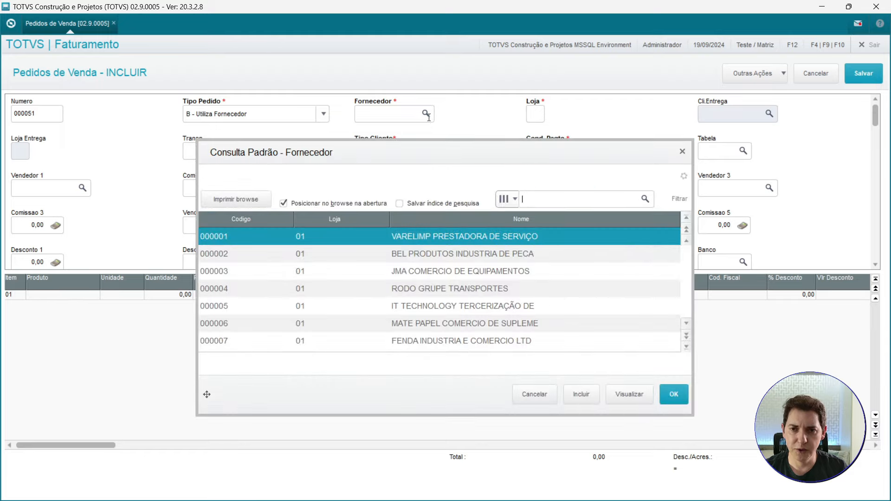
pyautogui.click(516, 200)
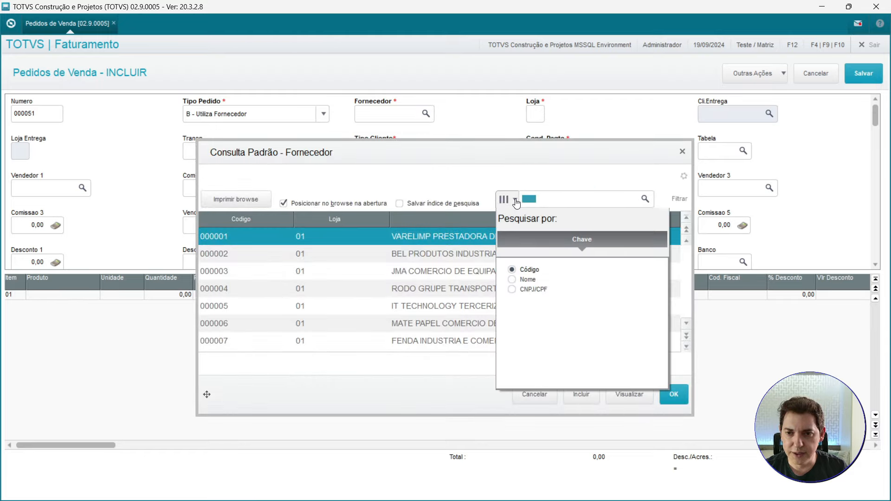
pyautogui.click(512, 279)
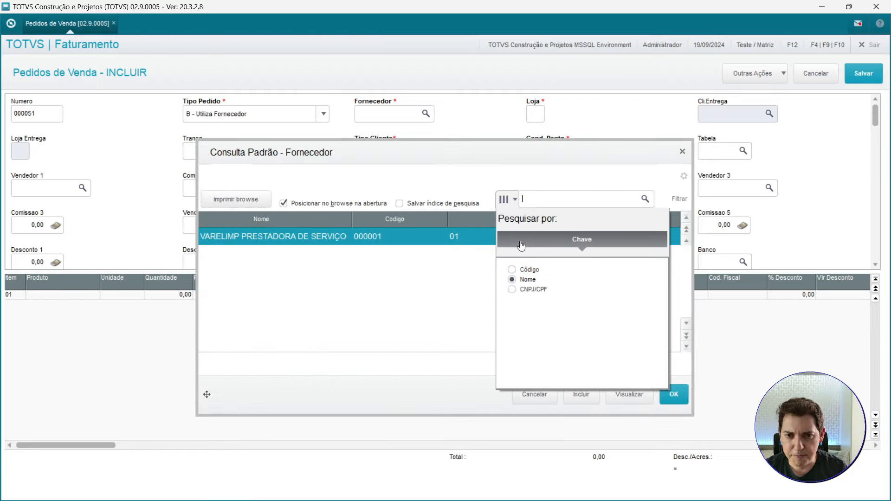
pyautogui.press('capslock')
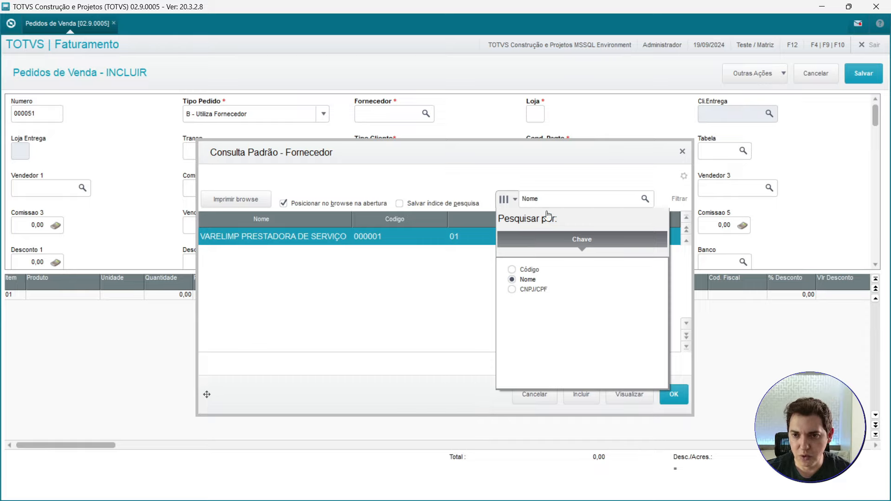
pyautogui.click(551, 198)
pyautogui.write('TEM')
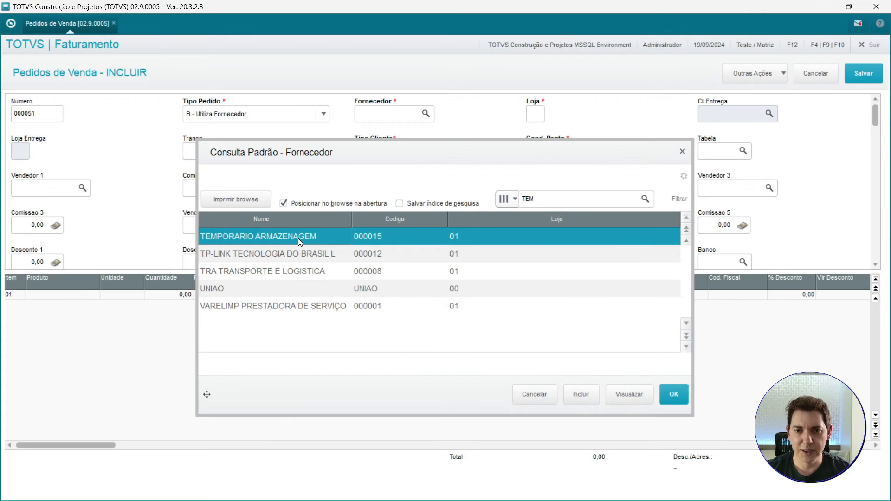
pyautogui.doubleClick(298, 238)
# Step: Choose product MATE0007 GABINETE for item 01 of the order
pyautogui.click(74, 299)
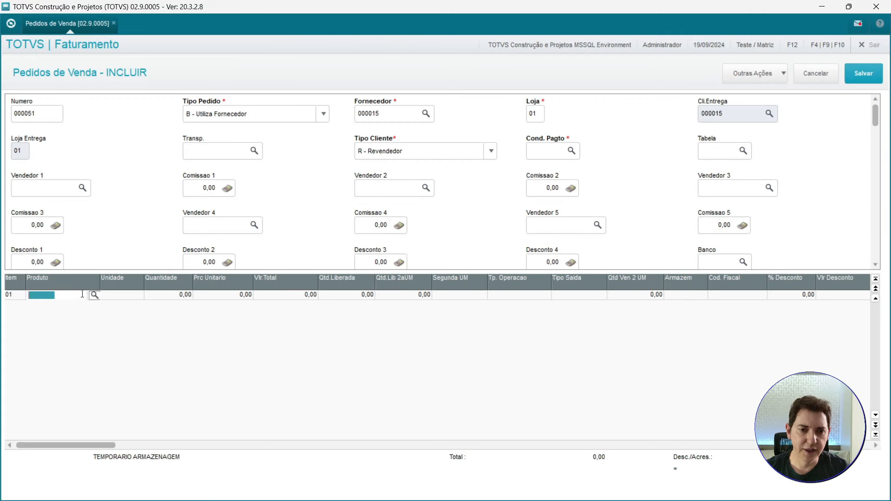
pyautogui.click(95, 296)
pyautogui.click(316, 296)
pyautogui.scroll(-11, 316, 304)
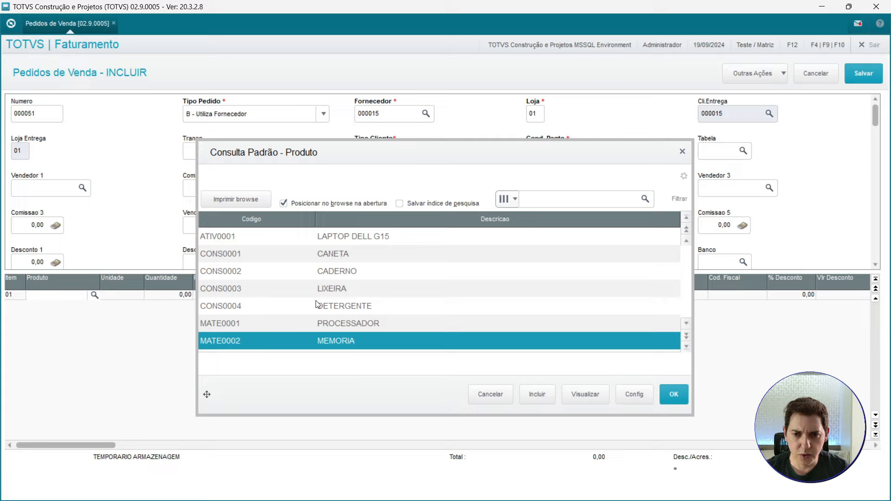
pyautogui.doubleClick(320, 310)
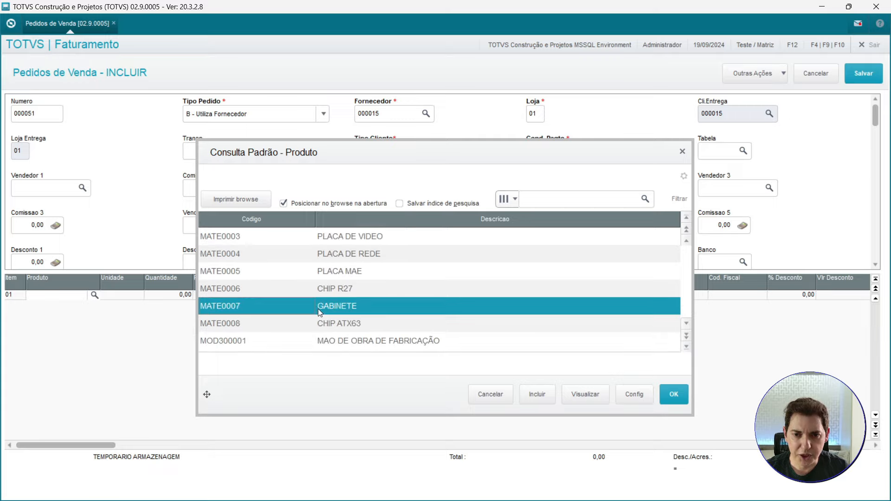
pyautogui.press('Left')
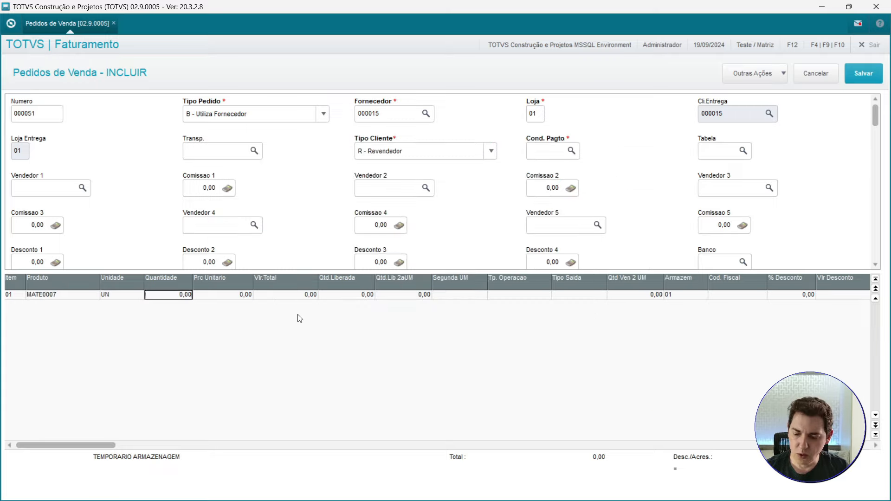
# Step: Enter a quantity of 5 and a unit price of 700 for the item, accepting the calculated total
pyautogui.write('5')
pyautogui.press('Return')
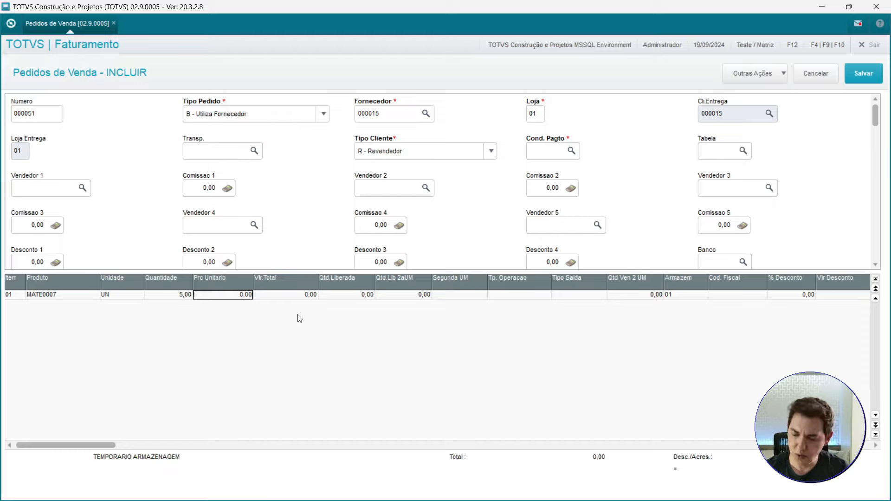
pyautogui.write('700')
pyautogui.press('Return')
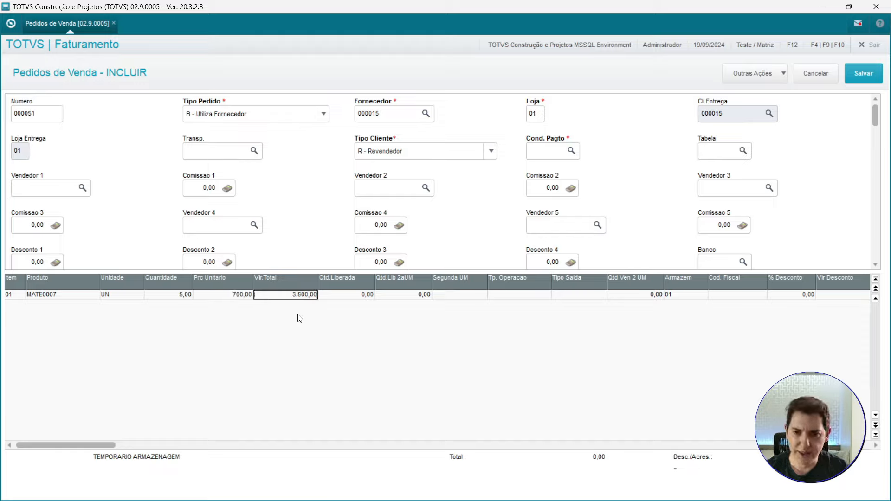
pyautogui.press('Return')
pyautogui.press('Return')
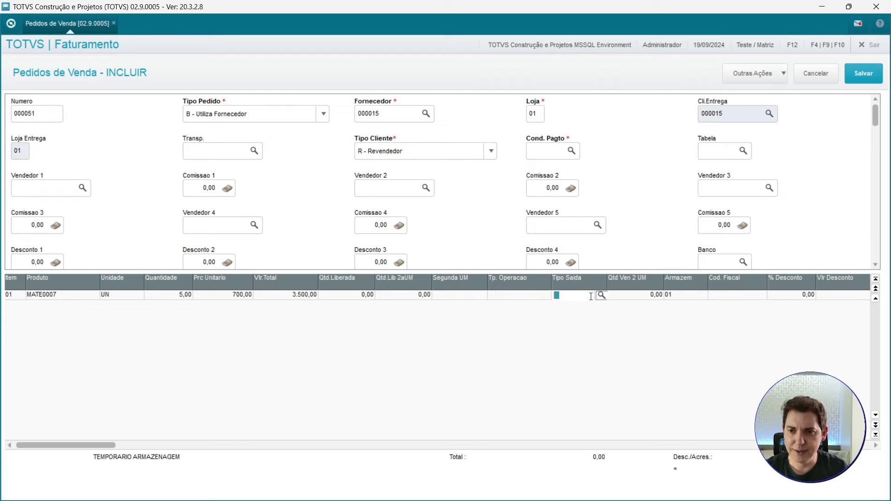
# Step: Look up the item's Tipo Saida, check the fiscal code and stock update settings, and assign TES 504
pyautogui.click(602, 296)
pyautogui.click(686, 347)
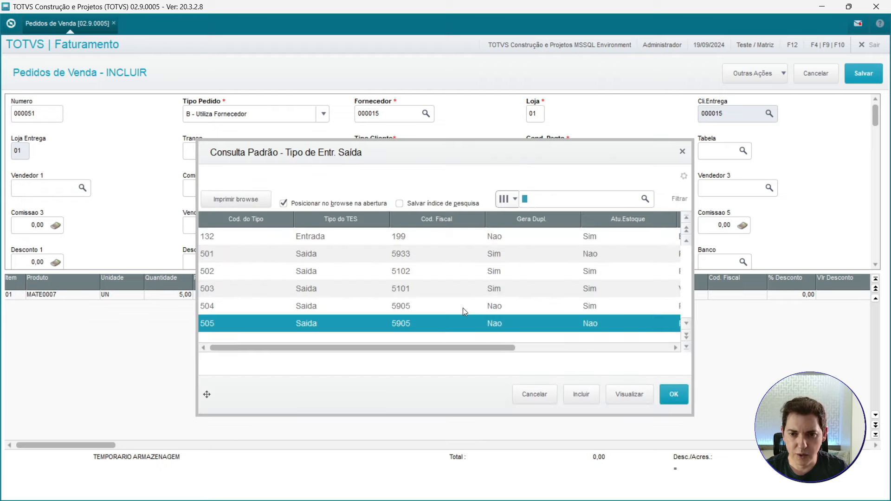
pyautogui.click(463, 308)
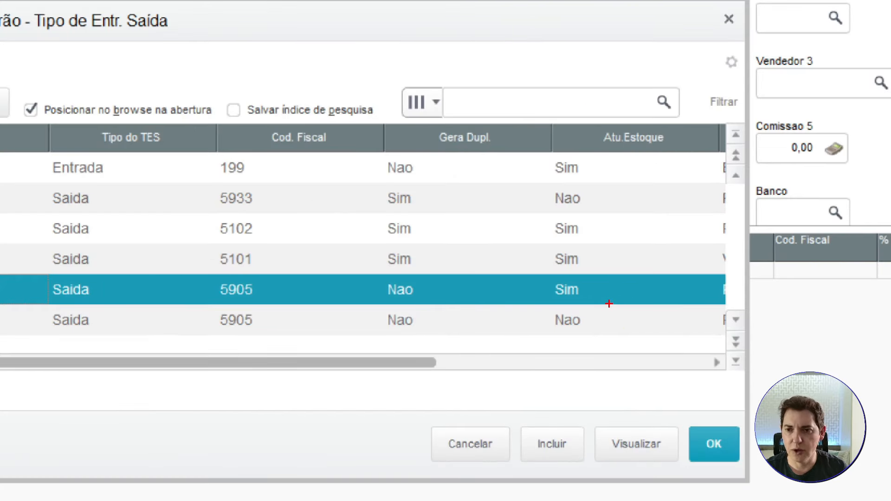
pyautogui.doubleClick(466, 309)
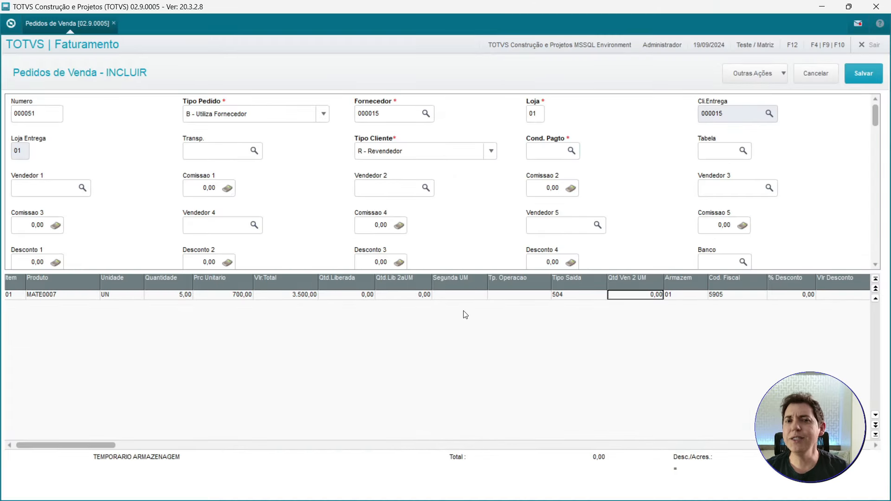
# Step: Open the Produtos registration routine in the Faturamento module, keeping the base date 19/09/2024, group 99 and branch 01
pyautogui.click(12, 24)
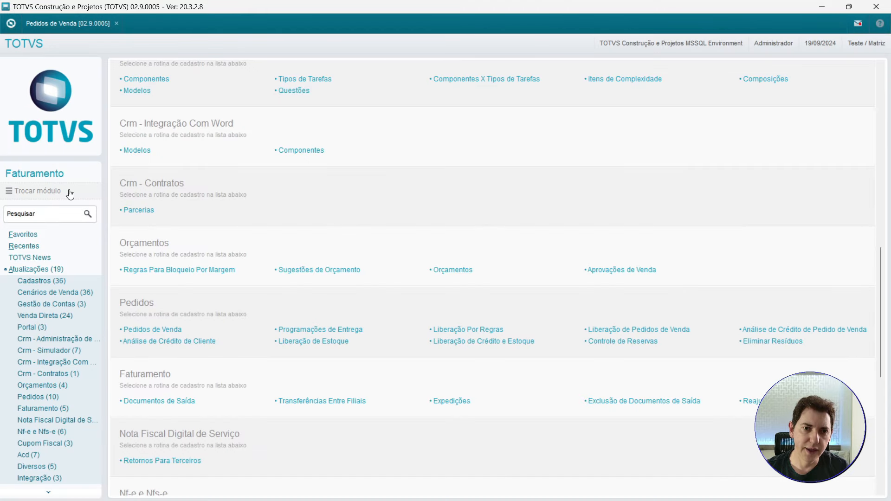
pyautogui.click(58, 271)
pyautogui.click(28, 269)
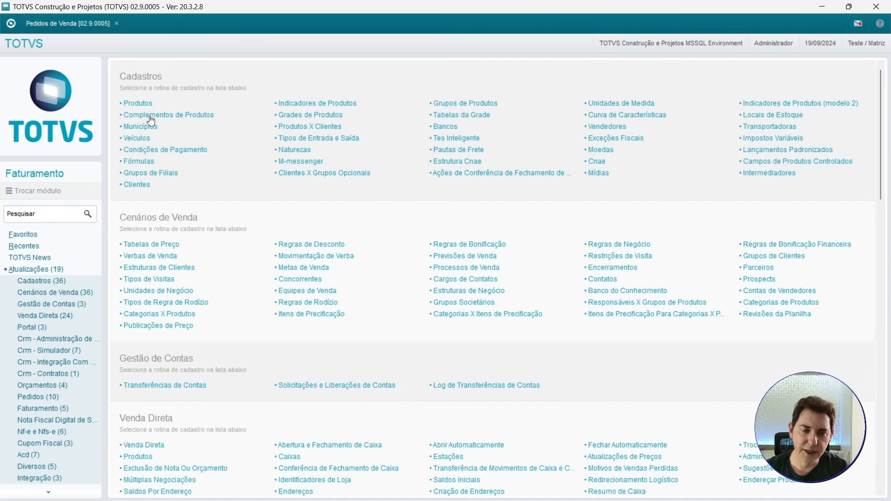
pyautogui.click(147, 104)
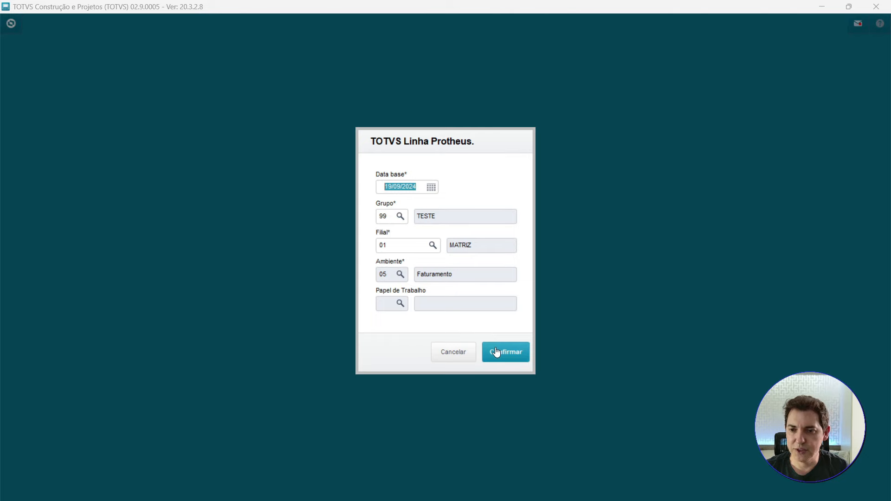
pyautogui.click(496, 353)
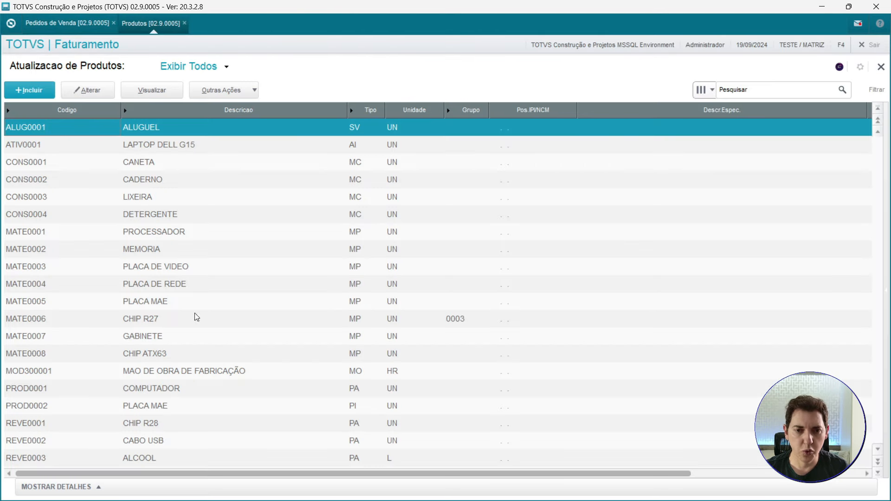
# Step: Select product MATE0007 GABINETE and review its stock balances: current, available, committed, sales order and third-party quantities
pyautogui.click(145, 370)
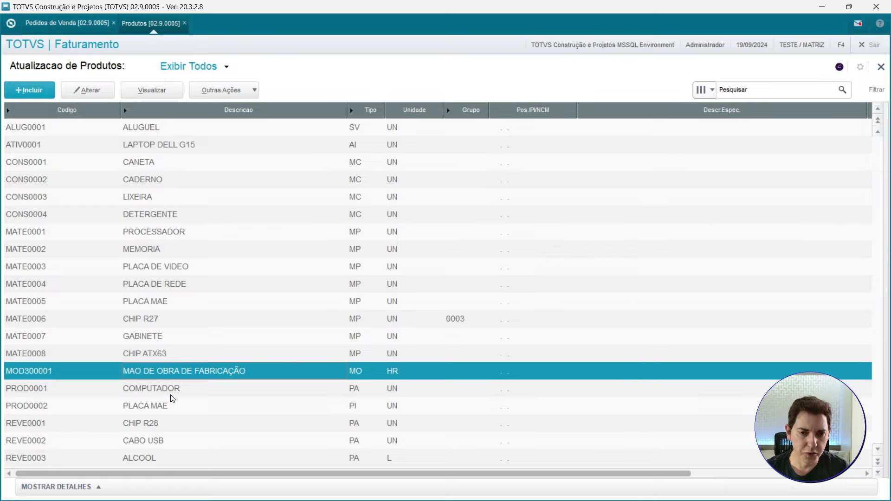
pyautogui.click(164, 282)
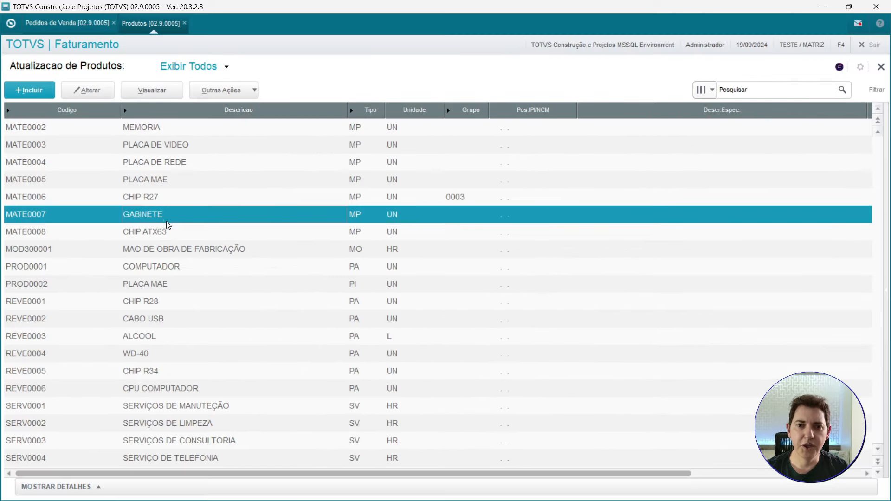
pyautogui.press('F4')
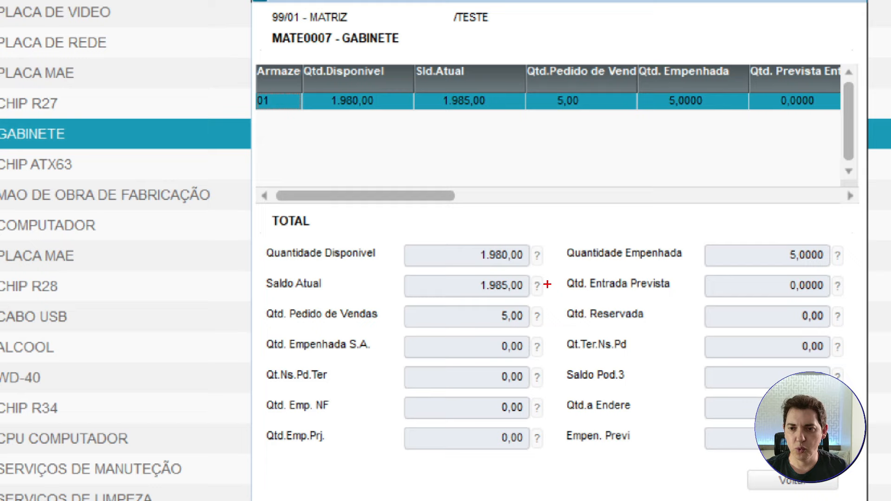
pyautogui.moveTo(543, 285); pyautogui.dragTo(611, 244)
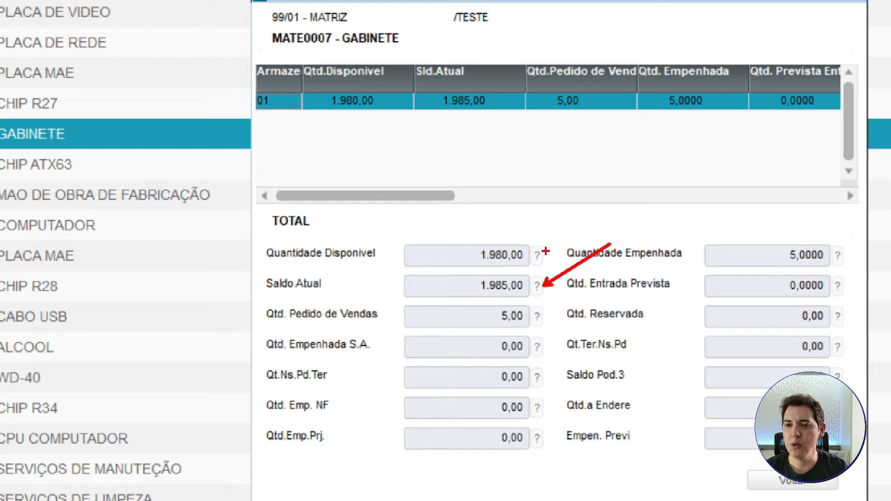
pyautogui.moveTo(544, 251); pyautogui.dragTo(589, 215)
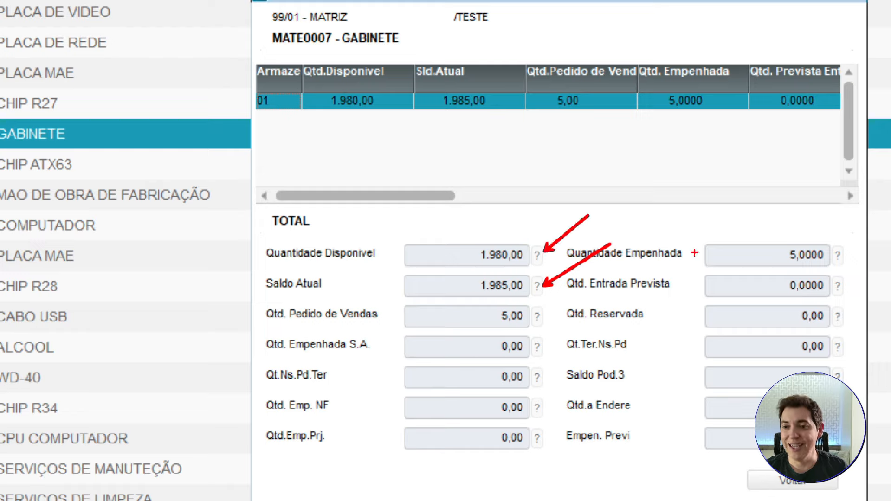
pyautogui.moveTo(807, 239); pyautogui.dragTo(840, 195)
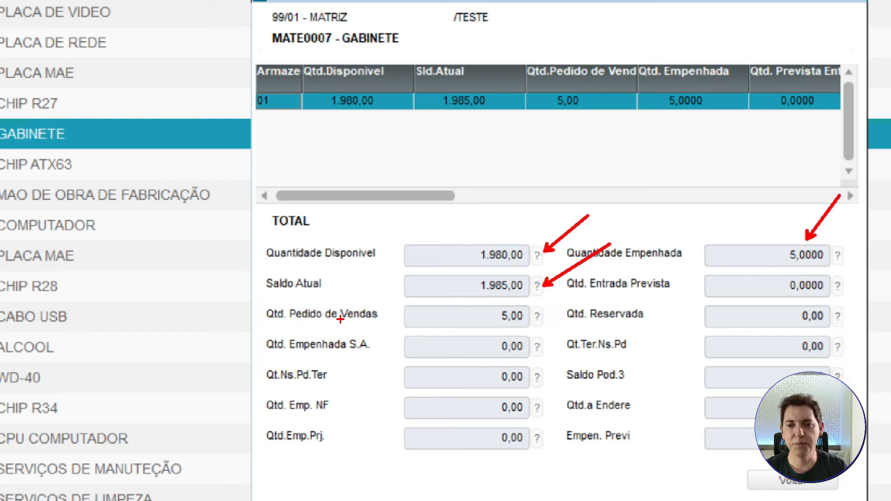
pyautogui.moveTo(538, 324); pyautogui.dragTo(597, 301)
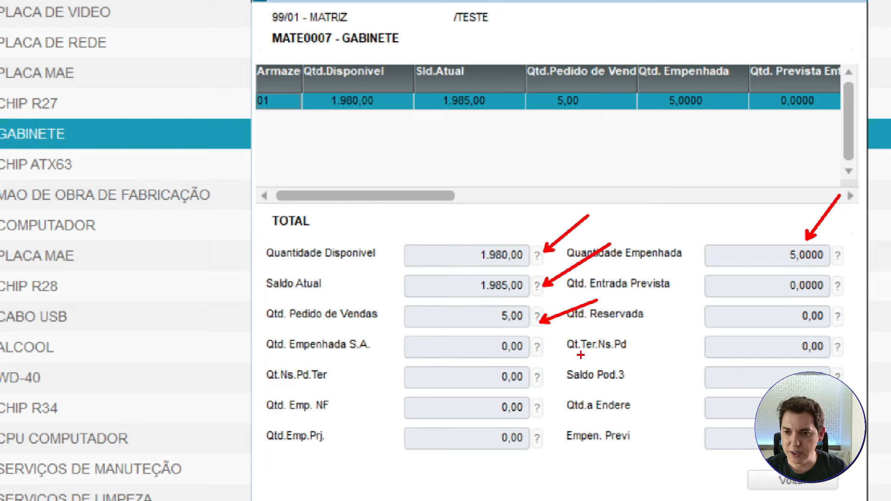
pyautogui.moveTo(835, 345); pyautogui.dragTo(875, 317)
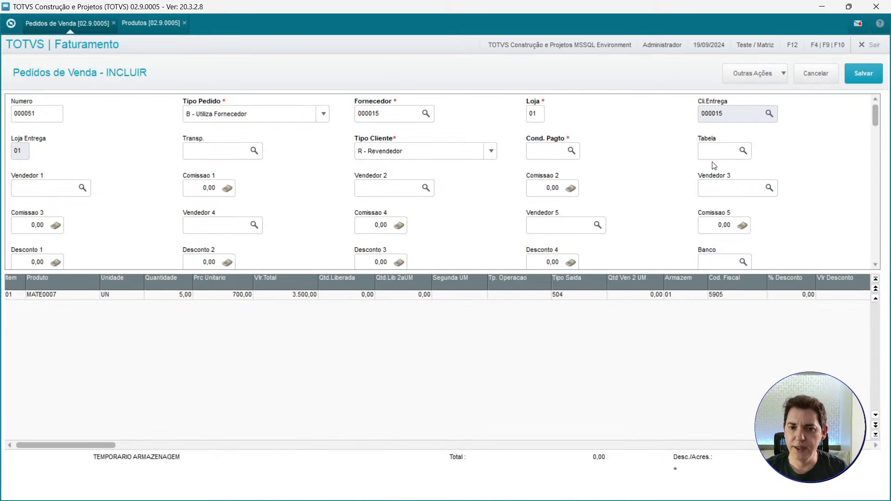
# Step: Set the sales order's Cond. Pagto to 001, save the order and cancel the blank order form that follows
pyautogui.click(863, 73)
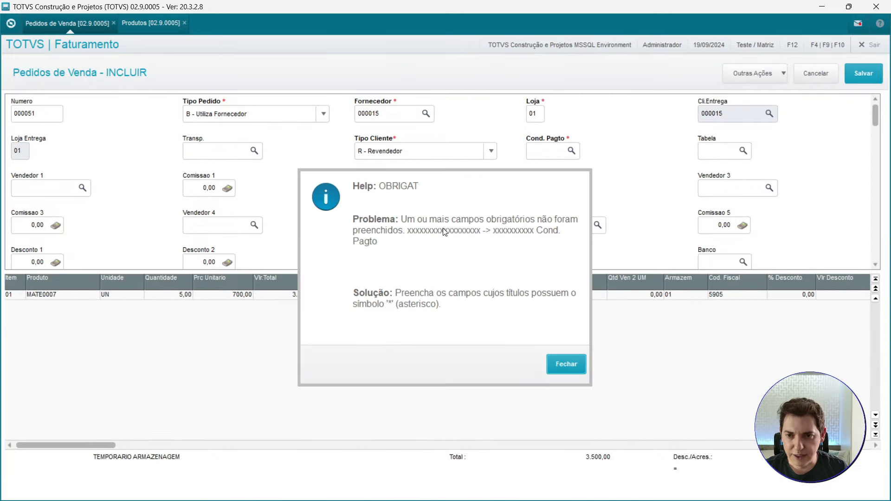
pyautogui.click(560, 366)
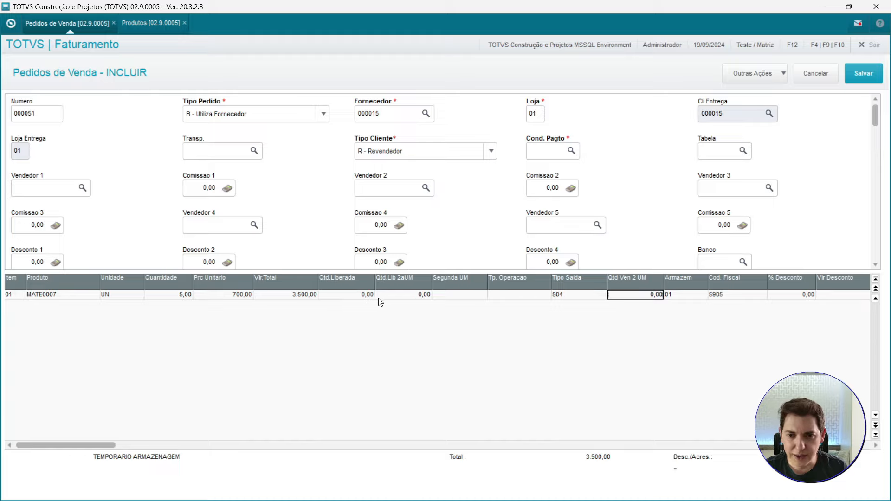
pyautogui.click(575, 156)
pyautogui.click(572, 152)
pyautogui.doubleClick(364, 236)
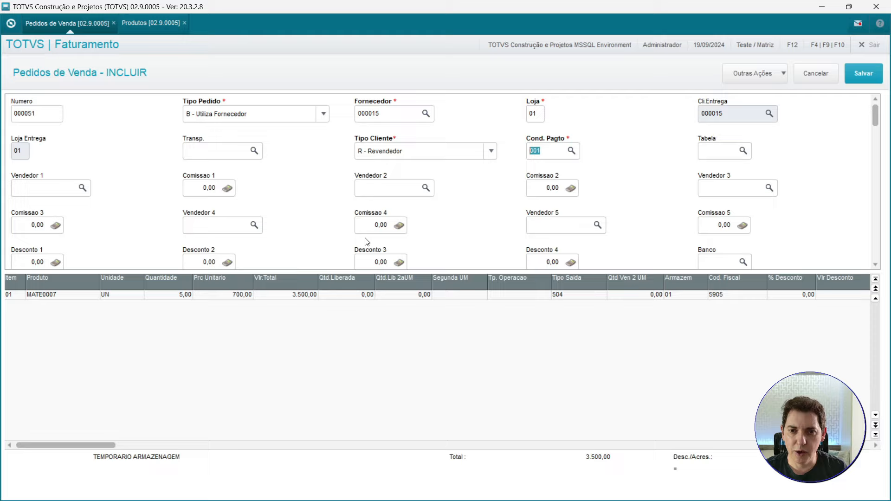
pyautogui.press('Tab')
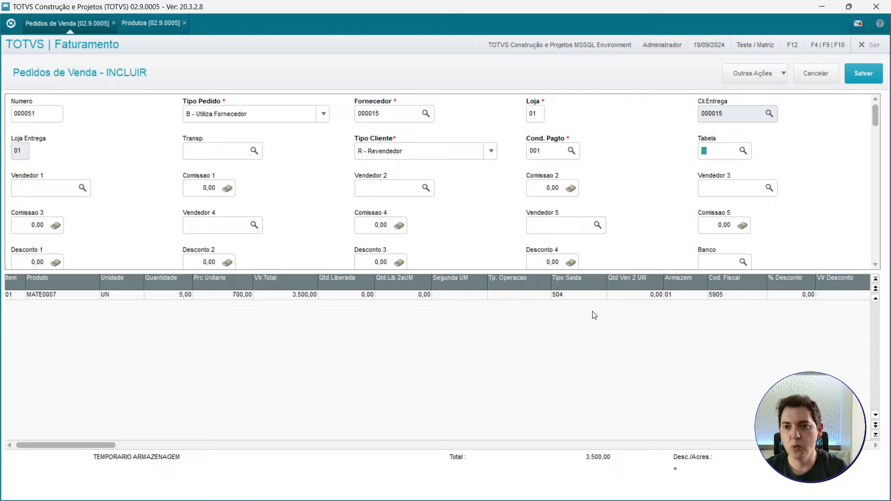
pyautogui.click(867, 82)
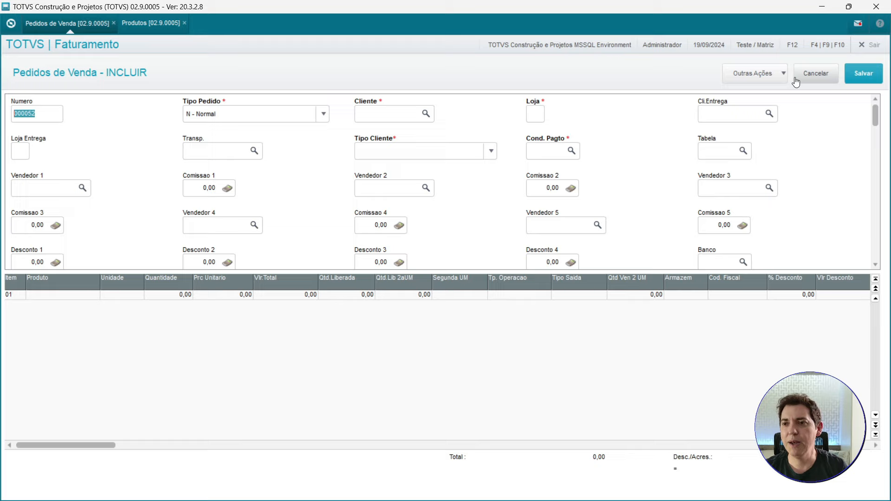
pyautogui.click(796, 81)
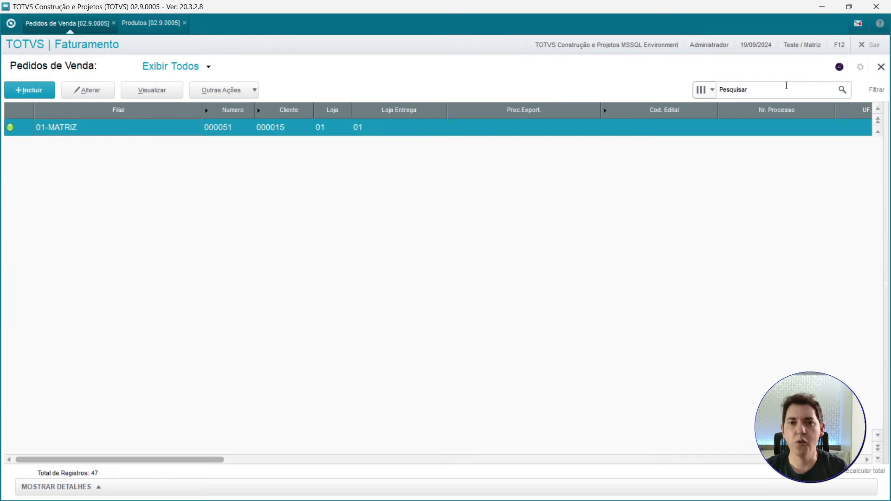
# Step: Recheck GABINETE's stock balances in the product list, looking at the sales order quantity, and close the query
pyautogui.click(161, 30)
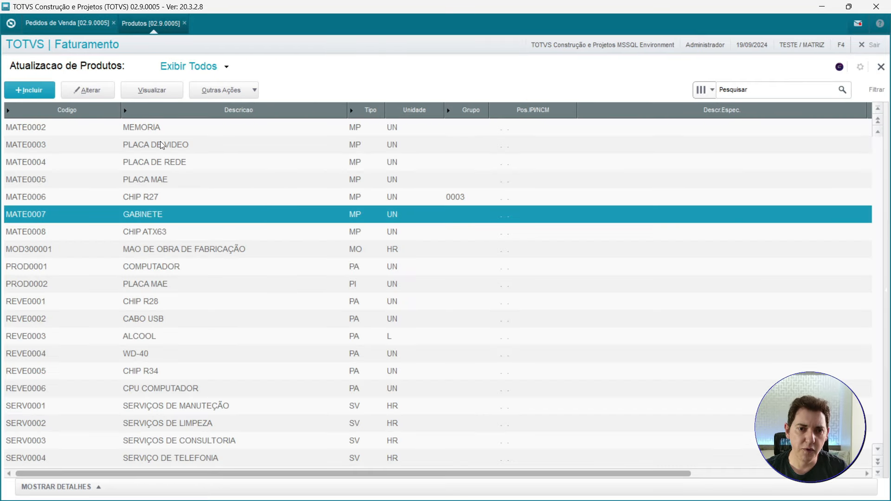
pyautogui.press('F4')
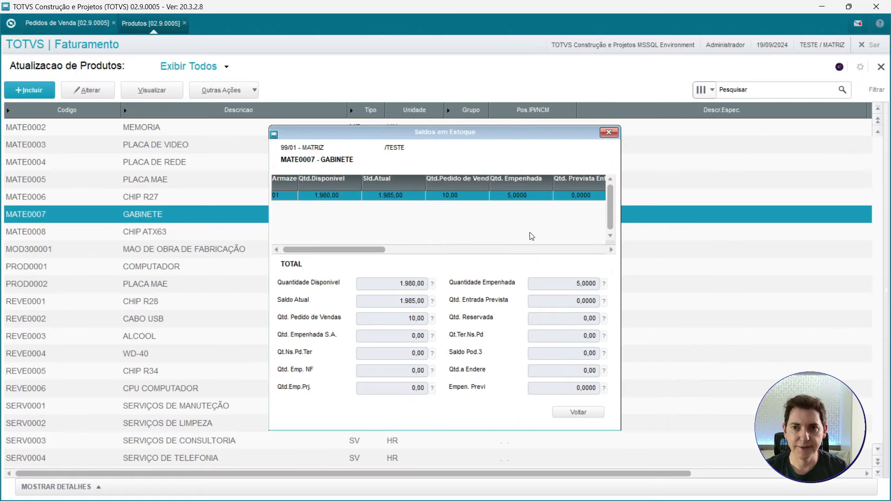
pyautogui.click(608, 133)
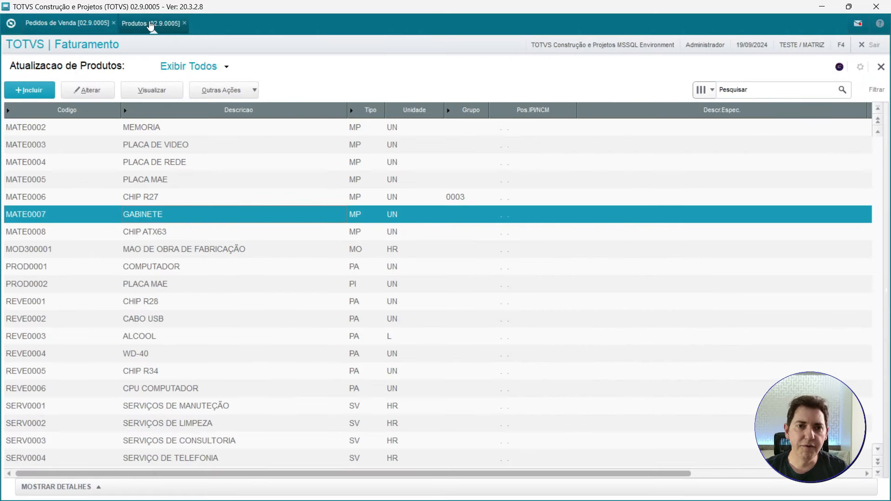
# Step: Prepare the outbound document for sales order 000051, running the assistant through the order release to its end
pyautogui.click(76, 26)
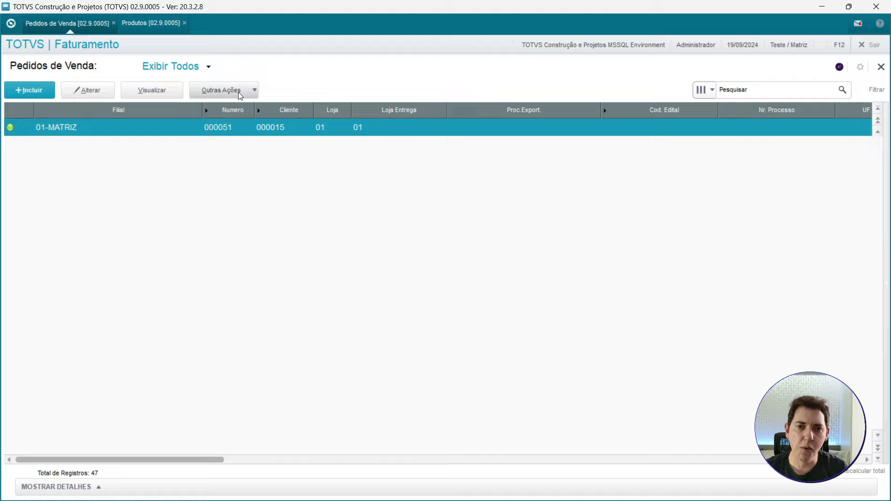
pyautogui.click(244, 92)
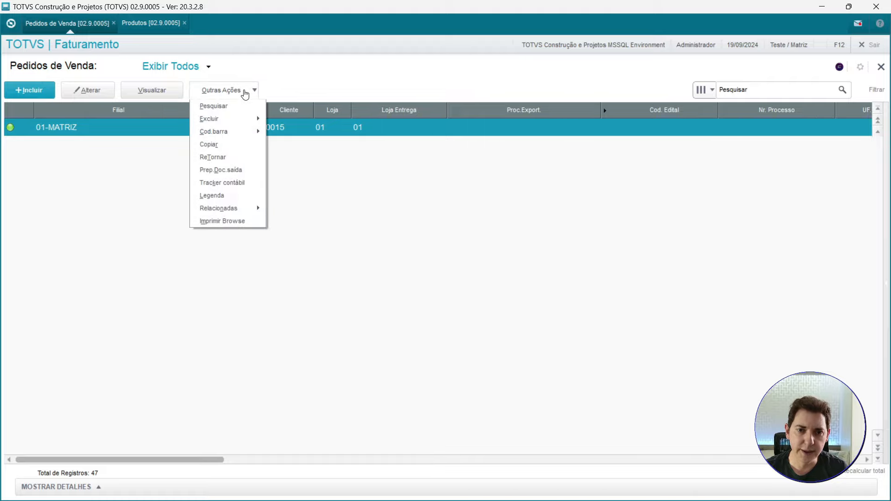
pyautogui.click(231, 170)
pyautogui.click(582, 402)
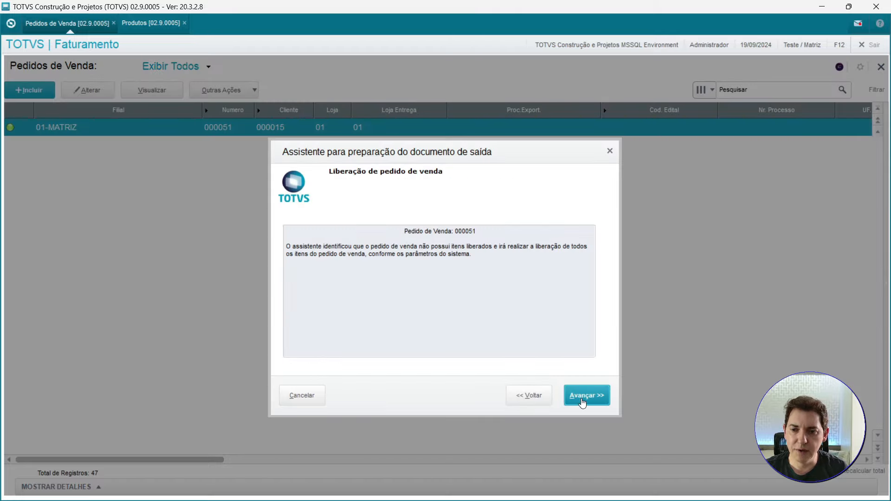
pyautogui.click(583, 402)
pyautogui.click(583, 402)
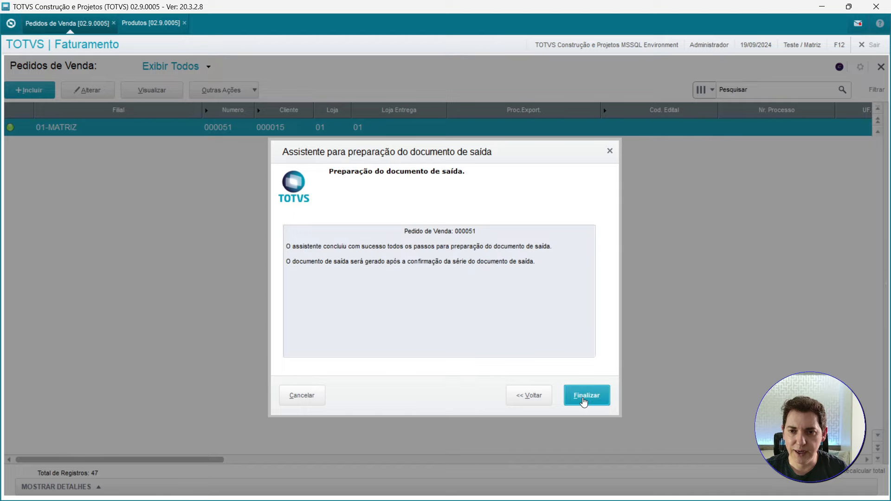
pyautogui.click(584, 401)
# Step: Choose series UNI for the outbound document, set its note number to 000045 and generate the document
pyautogui.scroll(-1, 420, 297)
pyautogui.click(420, 307)
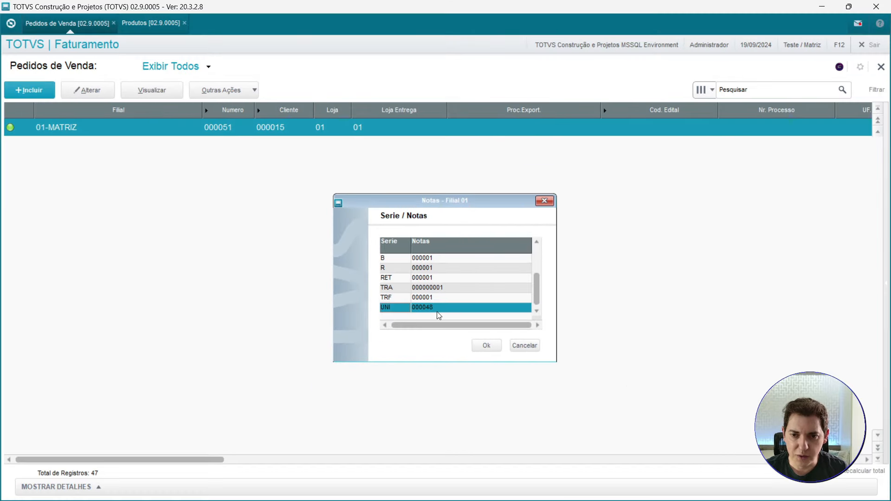
pyautogui.doubleClick(436, 308)
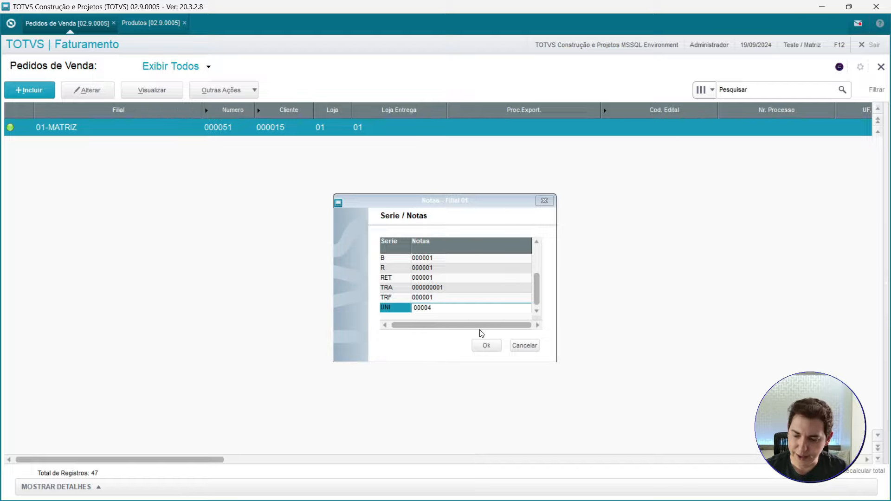
pyautogui.write('5')
pyautogui.press('Return')
pyautogui.click(485, 346)
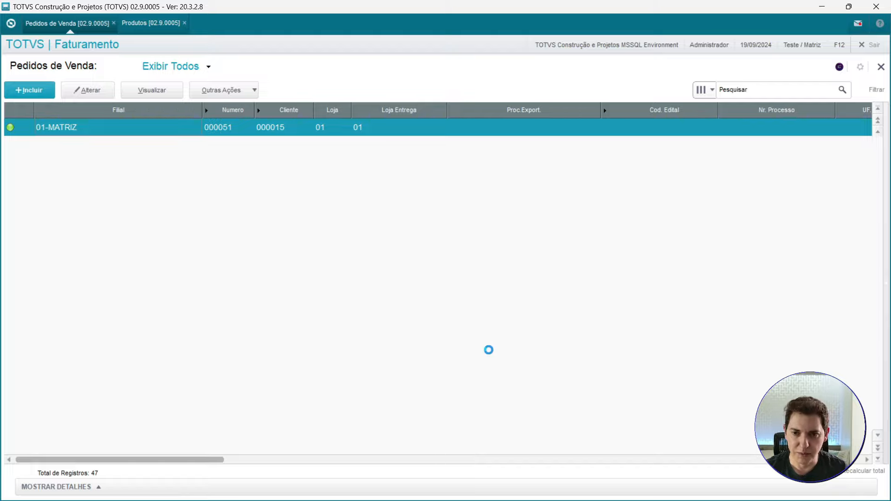
pyautogui.click(558, 378)
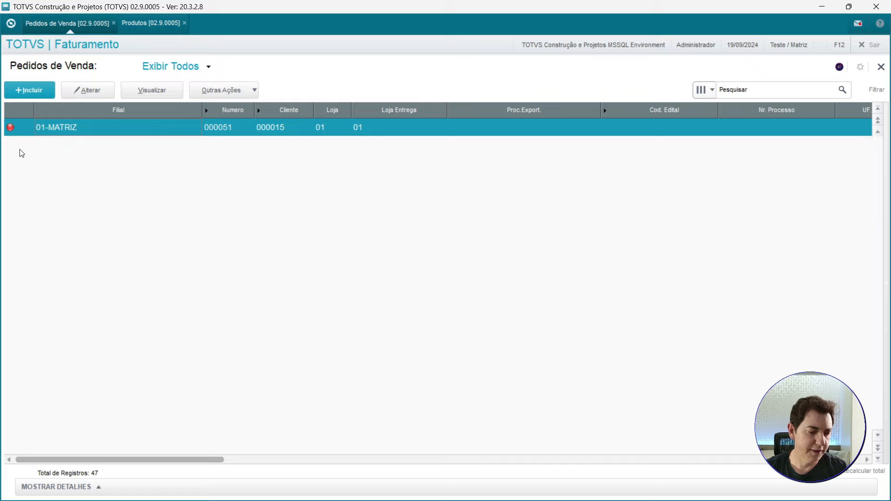
pyautogui.hotkey('ctrl', '1')
pyautogui.click(34, 149)
pyautogui.moveTo(28, 134); pyautogui.dragTo(94, 228)
pyautogui.press('Escape')
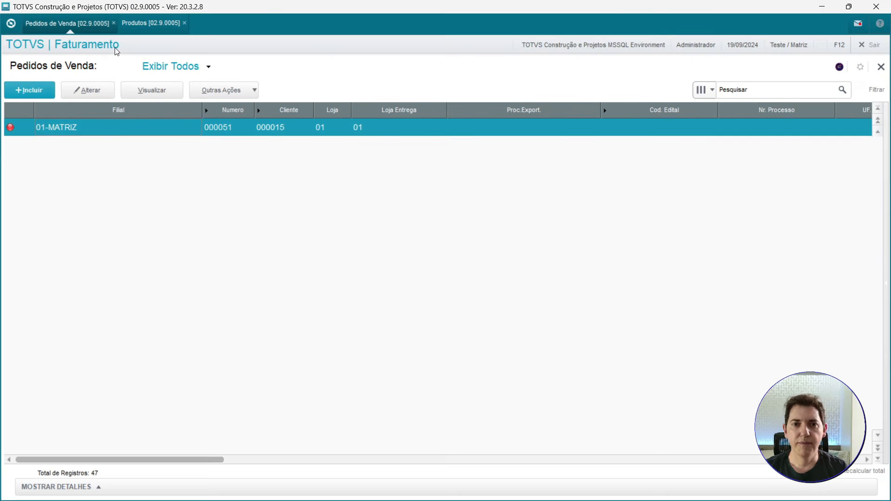
# Step: Consult GABINETE's stock balances in the product list and compare Qtd. Pedido de Vendas with Qt.Ns.Pd.Ter
pyautogui.click(151, 23)
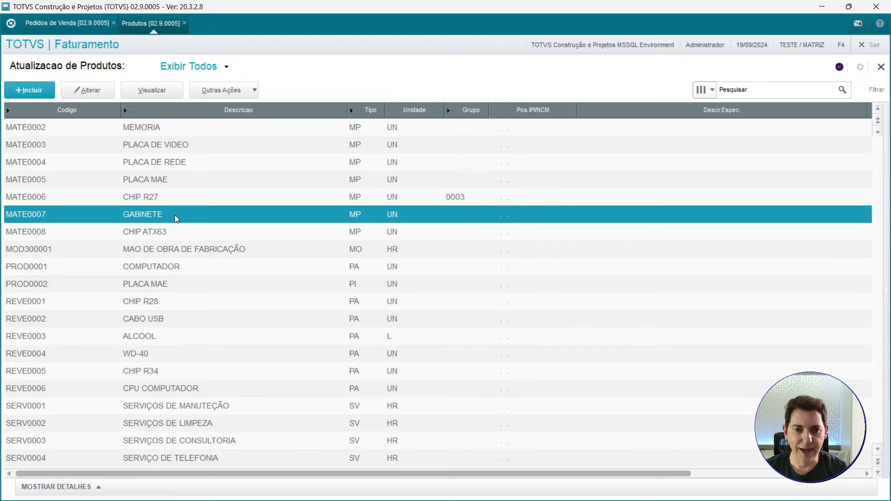
pyautogui.press('F4')
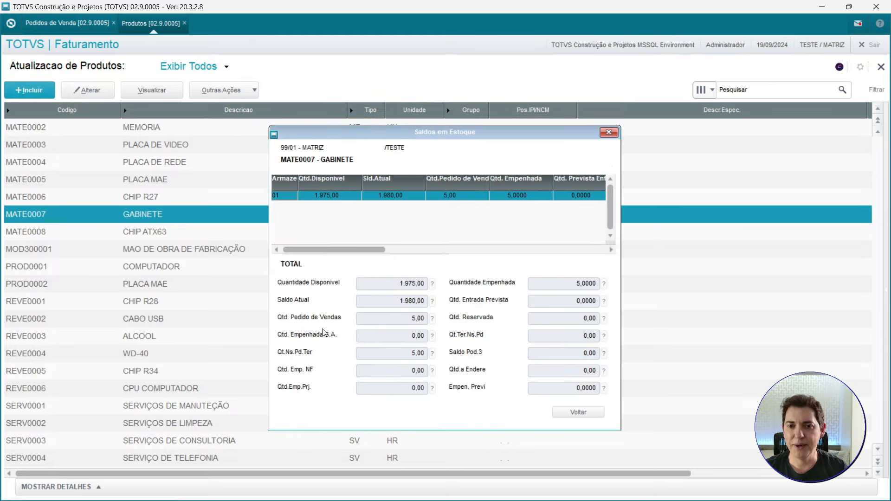
pyautogui.hotkey('ctrl', '1')
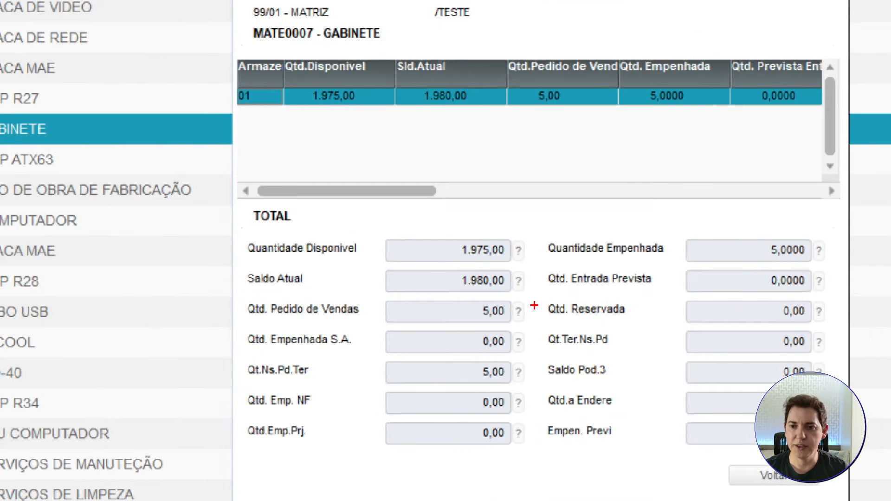
pyautogui.moveTo(535, 306); pyautogui.dragTo(606, 251)
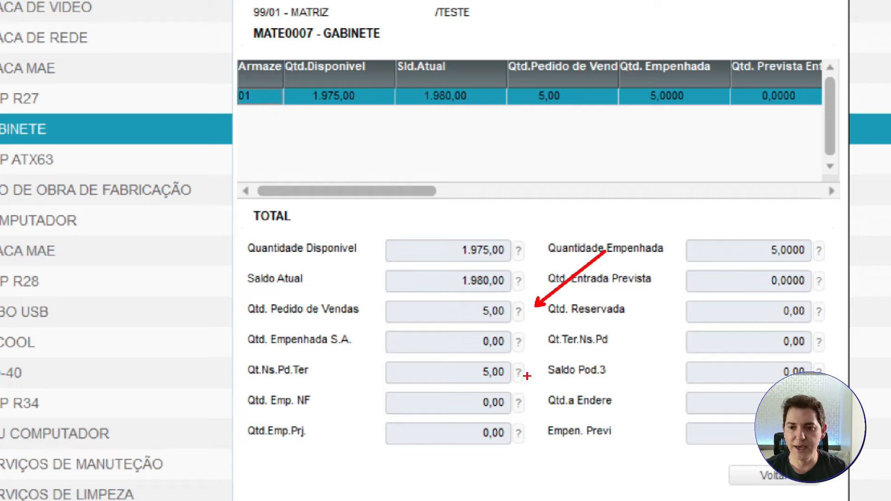
pyautogui.moveTo(527, 376); pyautogui.dragTo(566, 347)
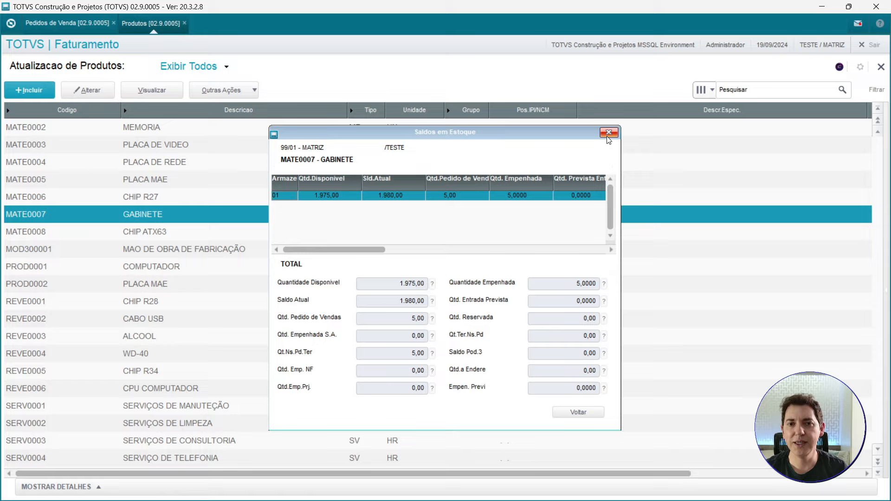
# Step: Close the stock balances query and the sales orders routine, and change the environment to 04 Estoque/Custos
pyautogui.click(609, 133)
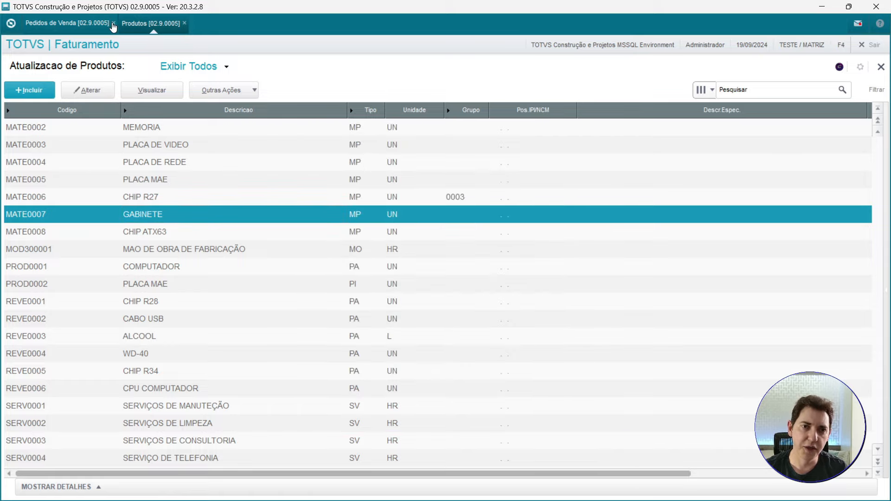
pyautogui.click(114, 23)
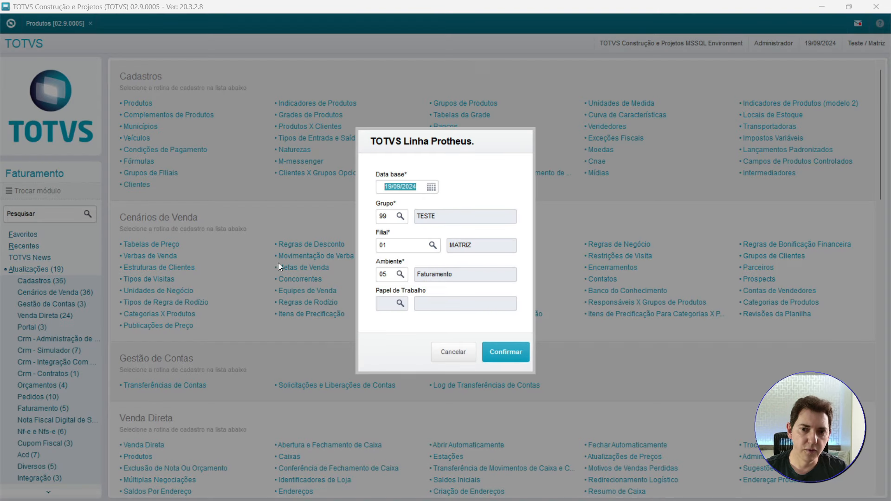
pyautogui.click(401, 275)
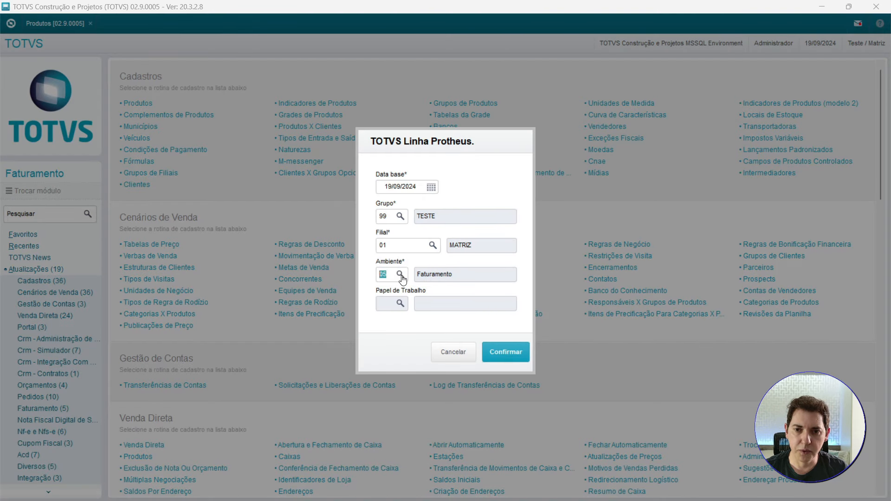
pyautogui.doubleClick(407, 245)
pyautogui.click(499, 352)
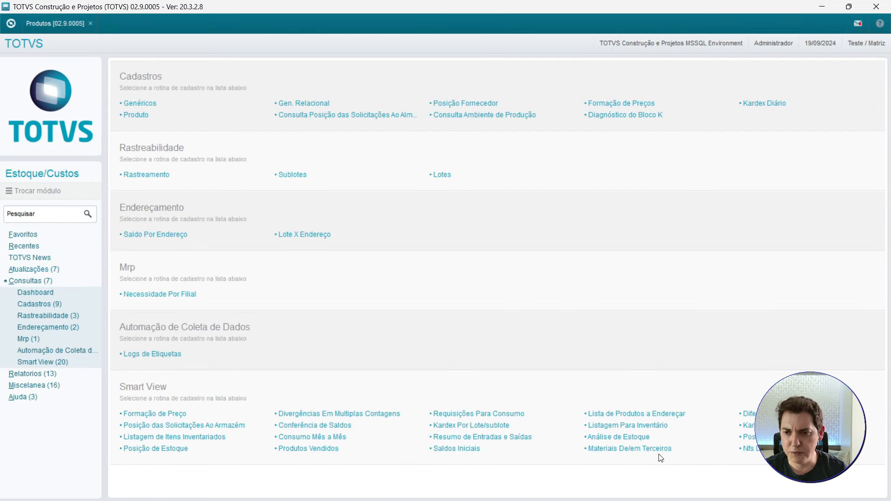
# Step: Open the Materiais De/em Terceiros Smart View query in Estoque/Custos, dismiss the product news and choose the Relatório resource
pyautogui.click(649, 453)
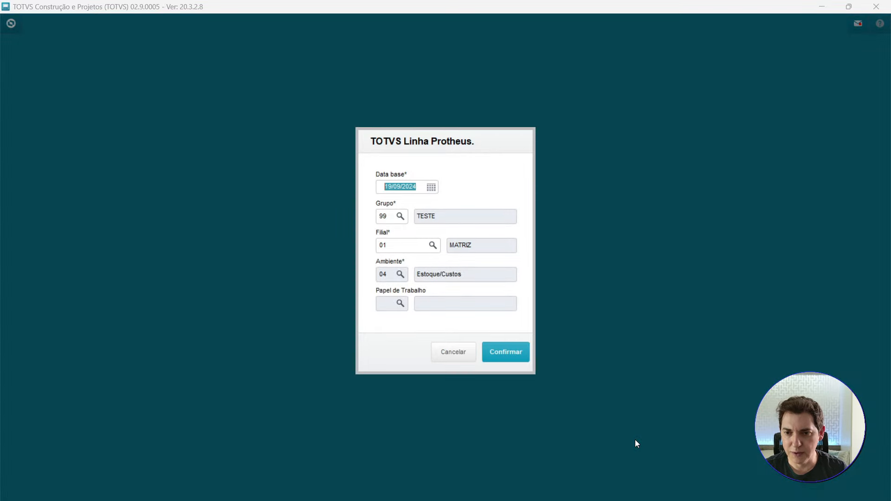
pyautogui.click(508, 354)
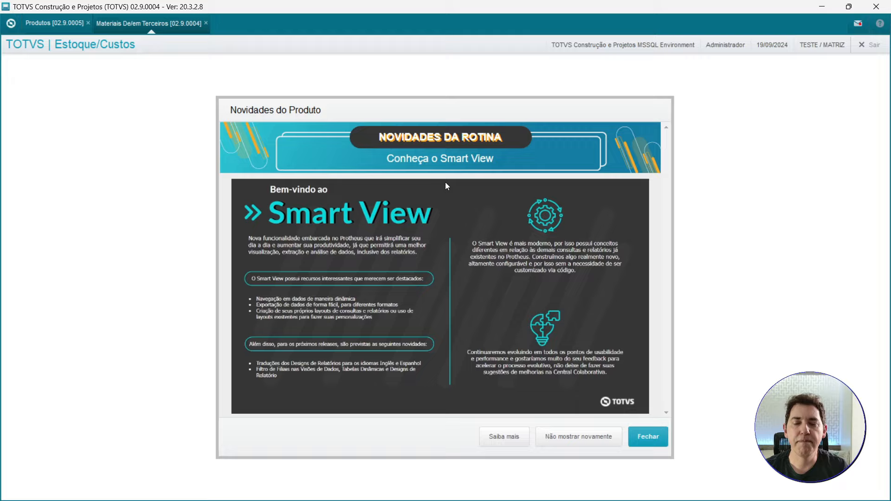
pyautogui.click(644, 435)
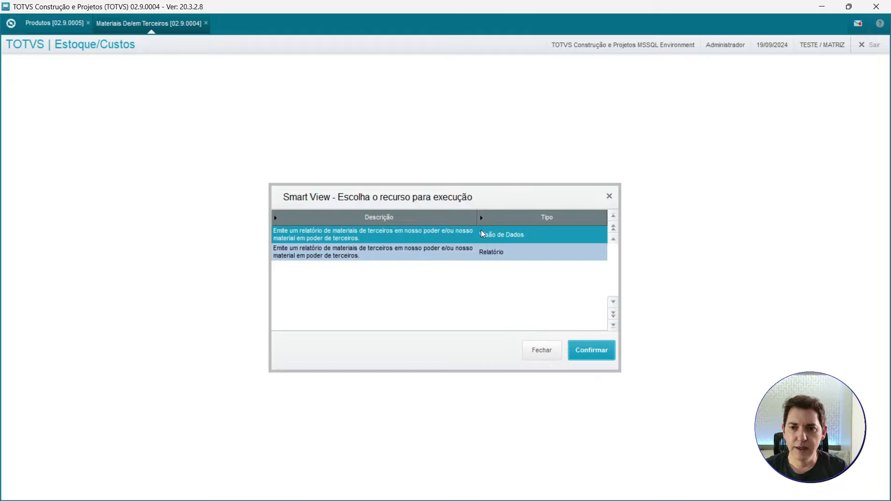
pyautogui.click(501, 253)
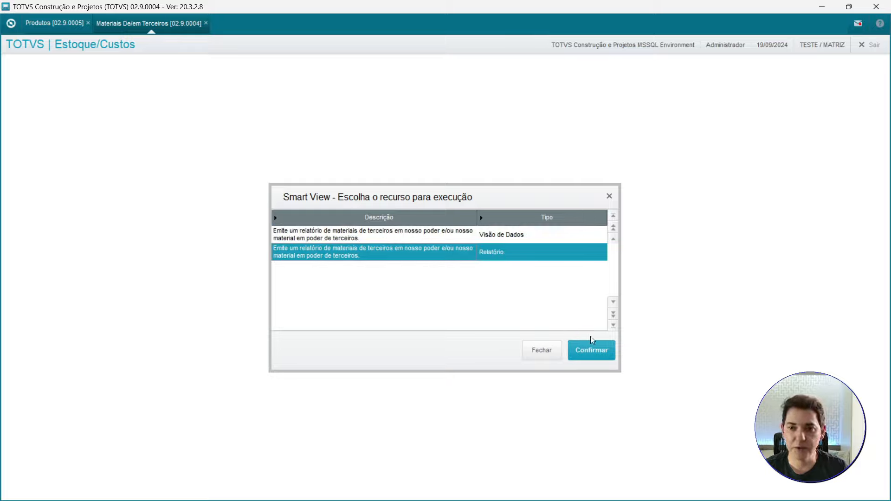
pyautogui.click(591, 357)
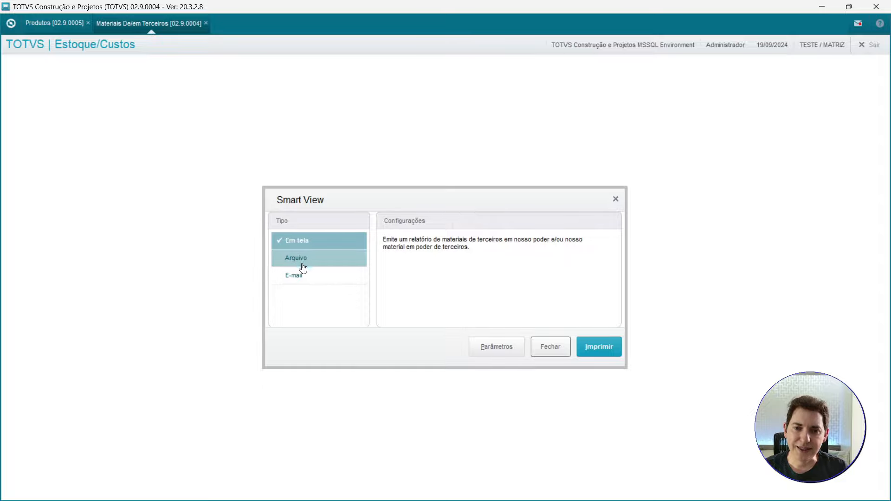
# Step: Review the Arquivo and E-mail output types, return to Em tela, try its parameters and run the report on screen
pyautogui.click(327, 264)
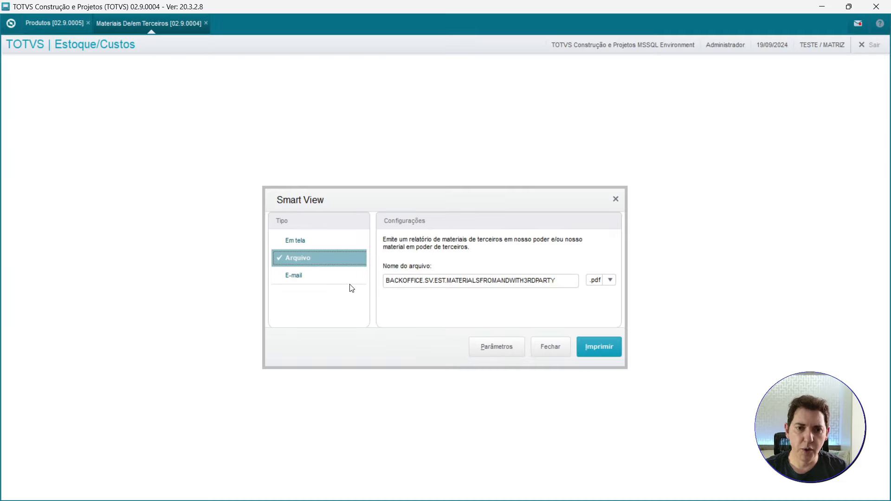
pyautogui.click(348, 278)
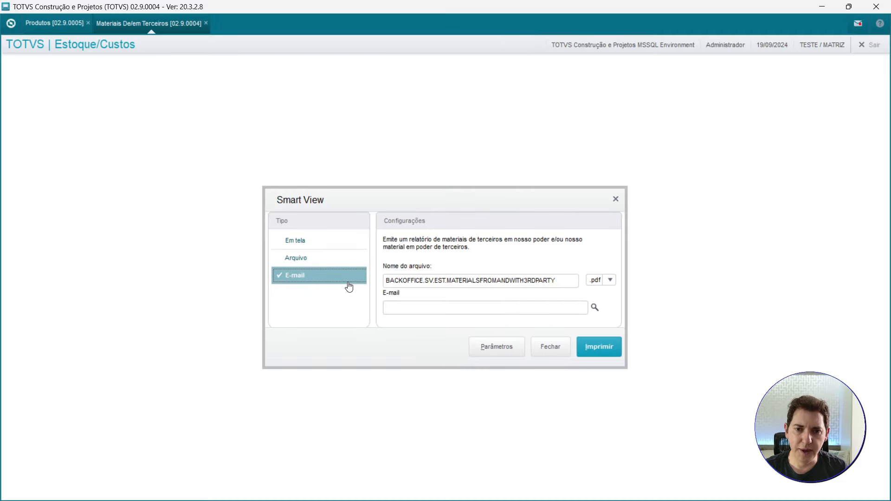
pyautogui.click(297, 248)
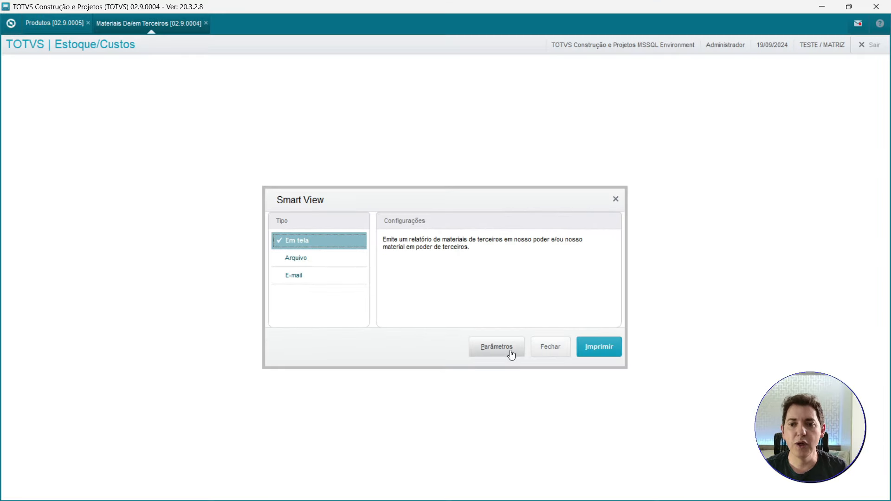
pyautogui.click(510, 352)
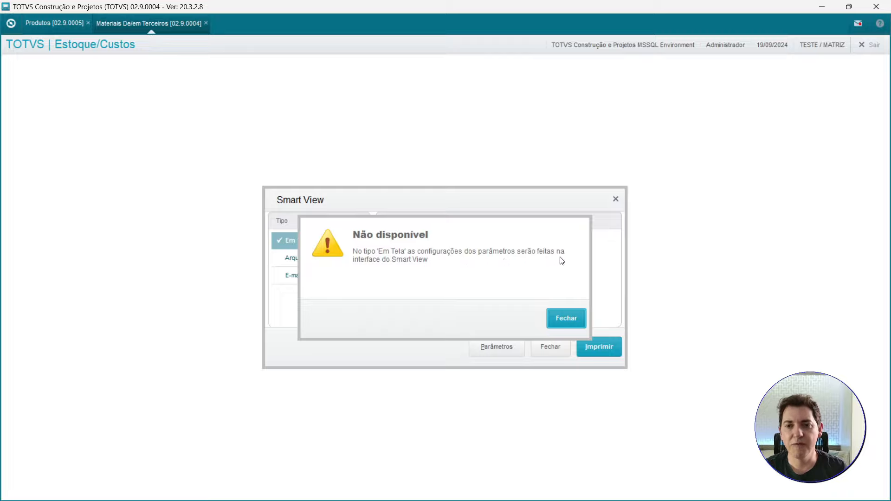
pyautogui.click(552, 320)
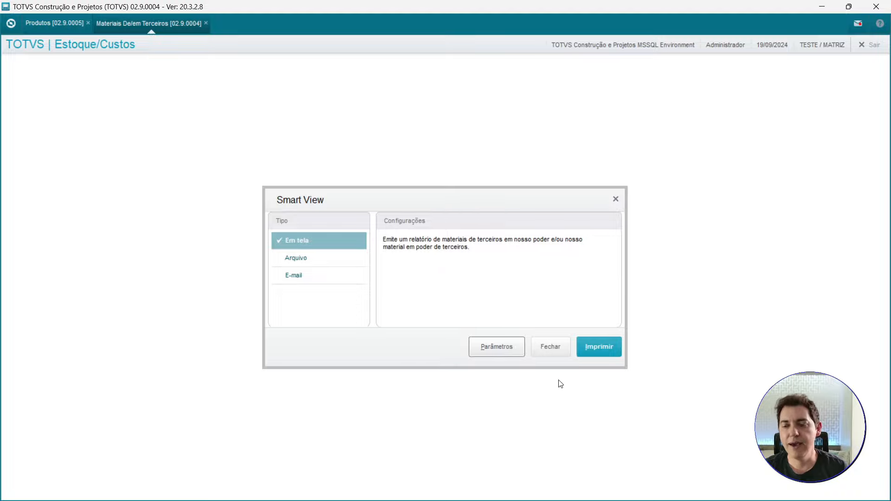
pyautogui.click(599, 348)
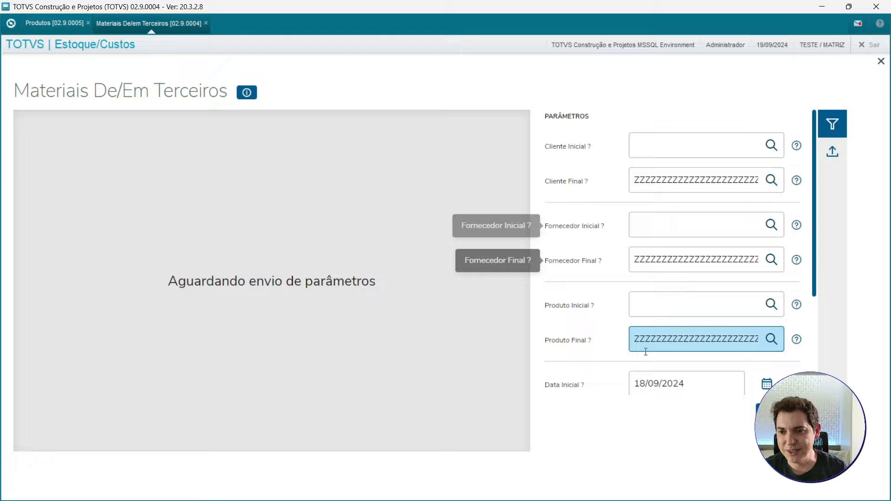
# Step: Examine the report's parameters, going through the client, supplier, product and date ranges
pyautogui.moveTo(668, 384); pyautogui.dragTo(701, 380)
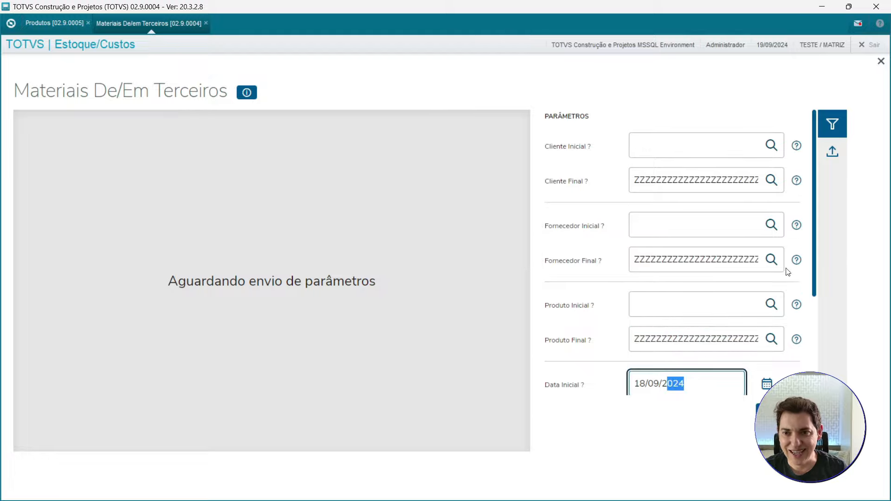
pyautogui.scroll(-5, 789, 260)
pyautogui.scroll(4, 801, 239)
pyautogui.scroll(1, 796, 209)
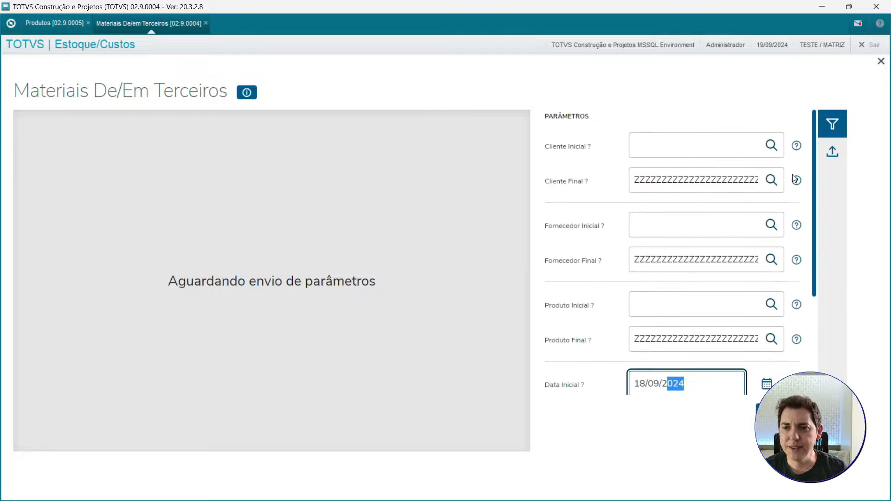
pyautogui.click(653, 149)
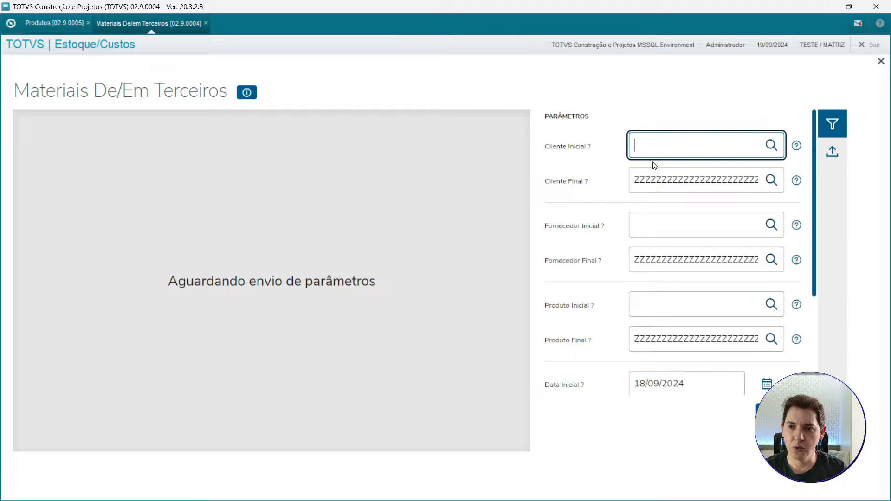
pyautogui.click(650, 231)
pyautogui.click(648, 256)
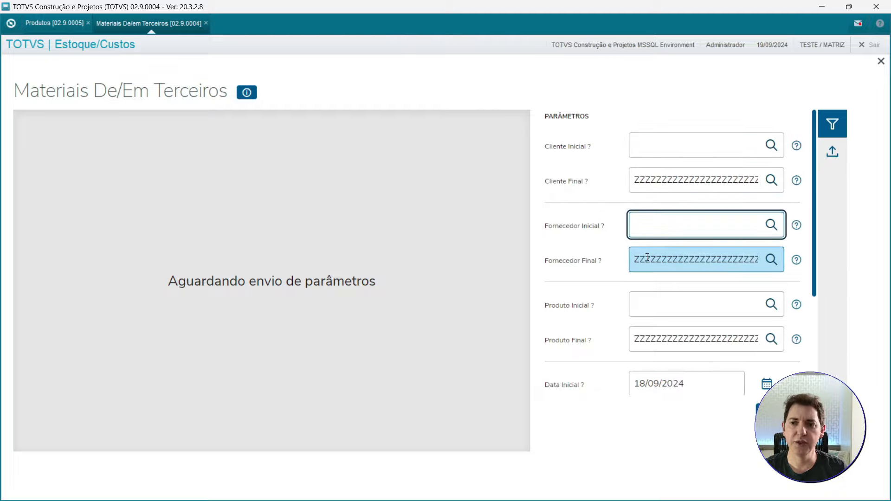
pyautogui.click(690, 317)
pyautogui.click(686, 339)
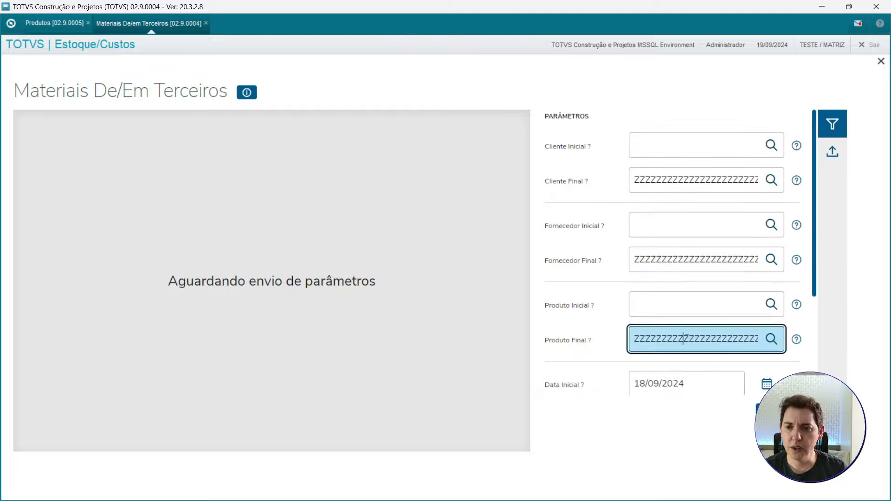
pyautogui.scroll(-4, 689, 325)
pyautogui.click(690, 229)
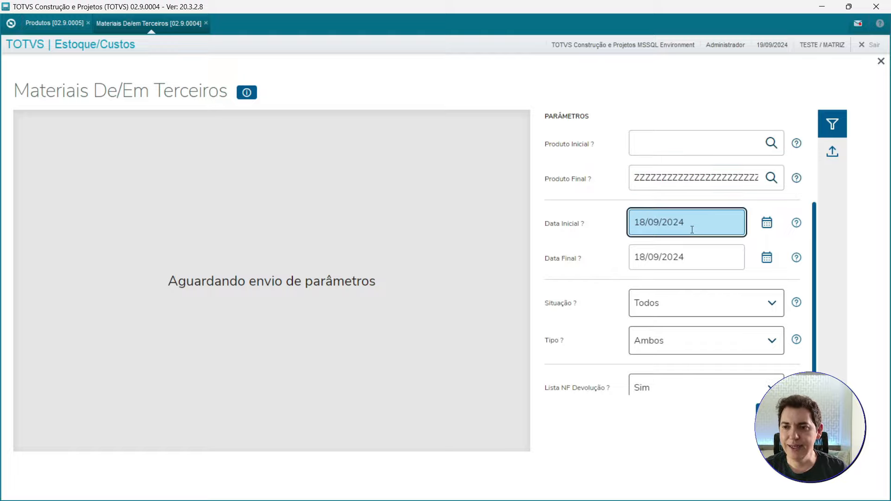
pyautogui.click(690, 259)
pyautogui.scroll(-1, 812, 278)
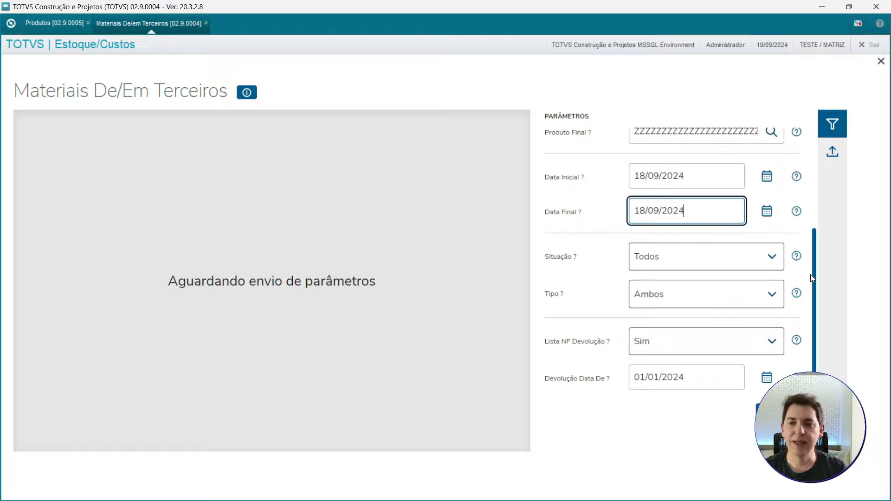
# Step: Check the Situação options, set Tipo to Em Terceiros and look over the return invoice parameters
pyautogui.click(714, 263)
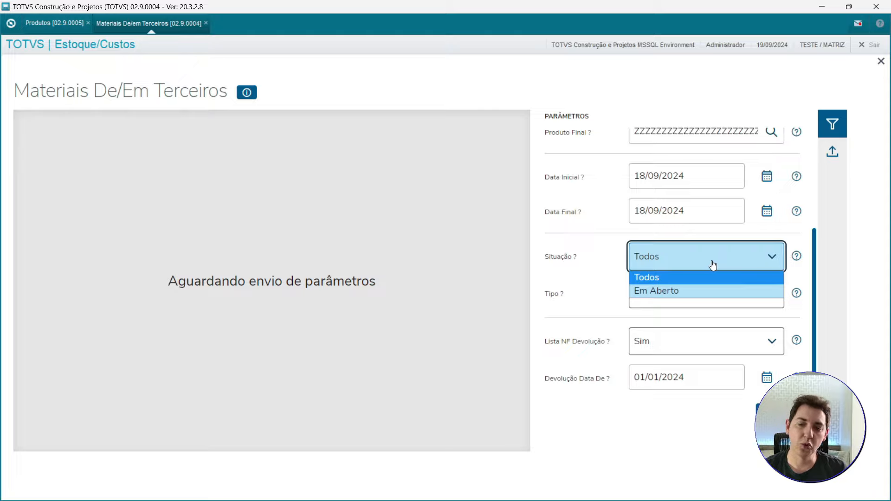
pyautogui.click(700, 295)
pyautogui.click(689, 308)
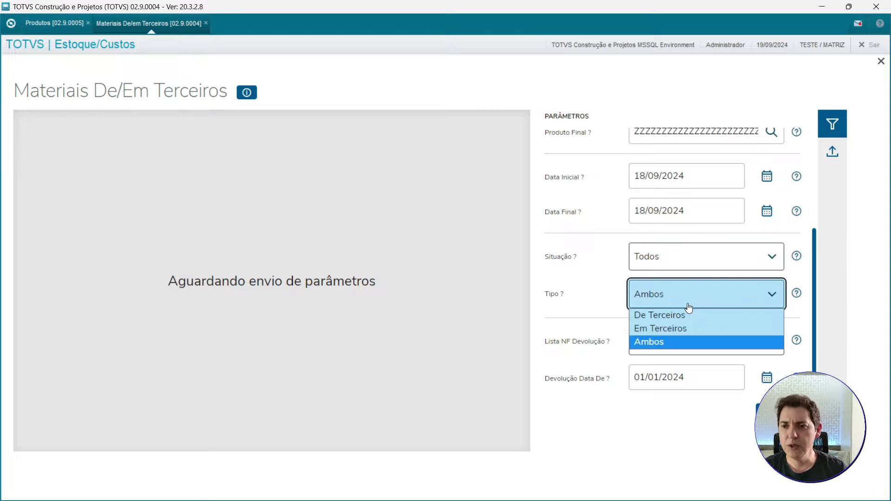
pyautogui.click(673, 330)
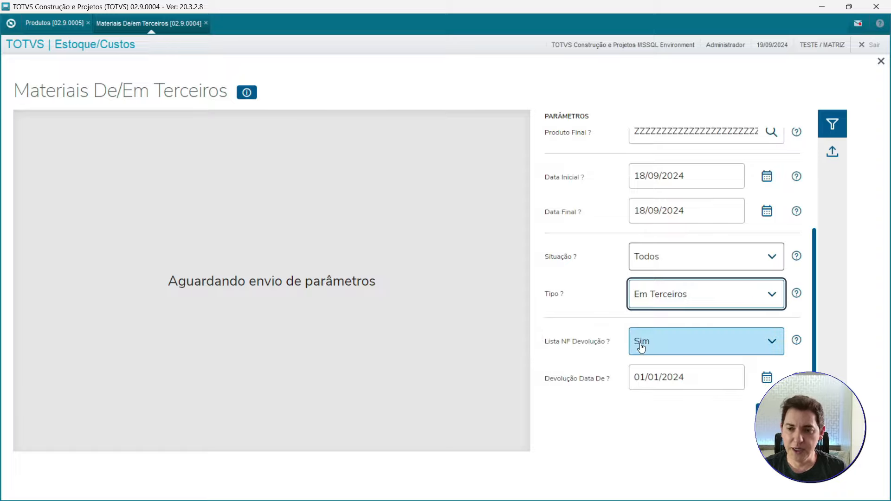
pyautogui.scroll(-1, 696, 358)
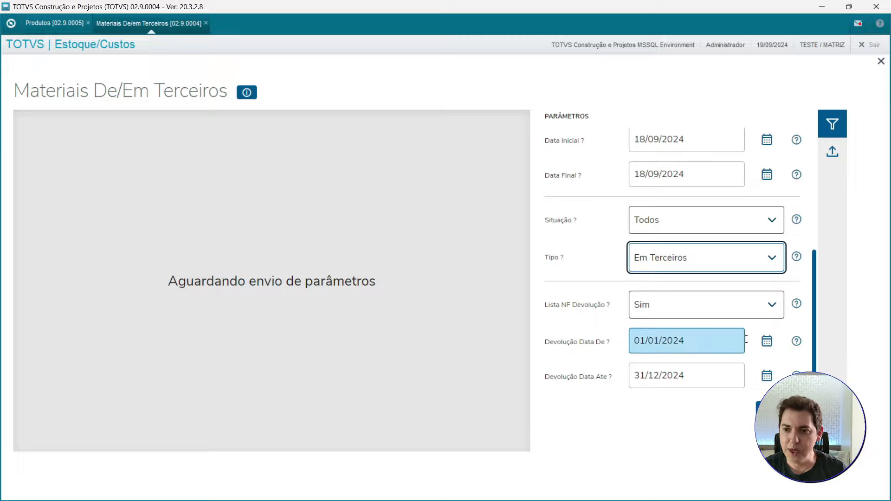
# Step: Set both Data Inicial and Data Final to 19/09/2024 and generate the third-party materials report
pyautogui.scroll(1, 816, 297)
pyautogui.scroll(2, 817, 293)
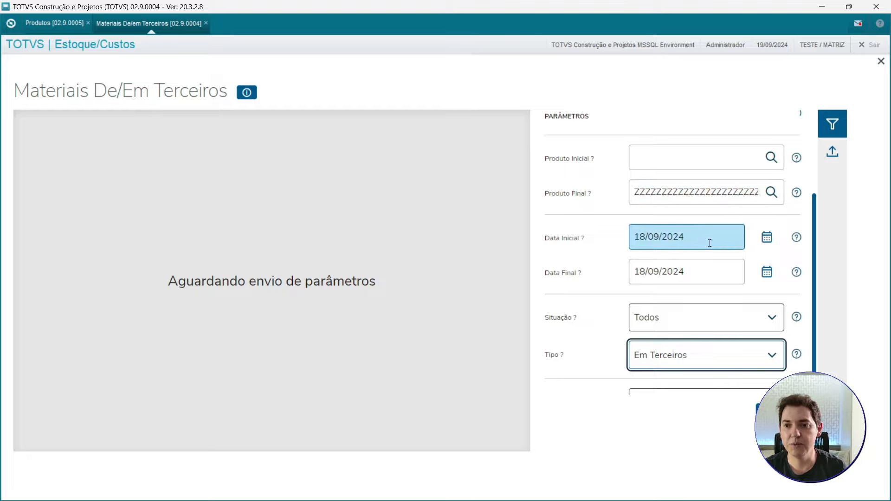
pyautogui.click(696, 238)
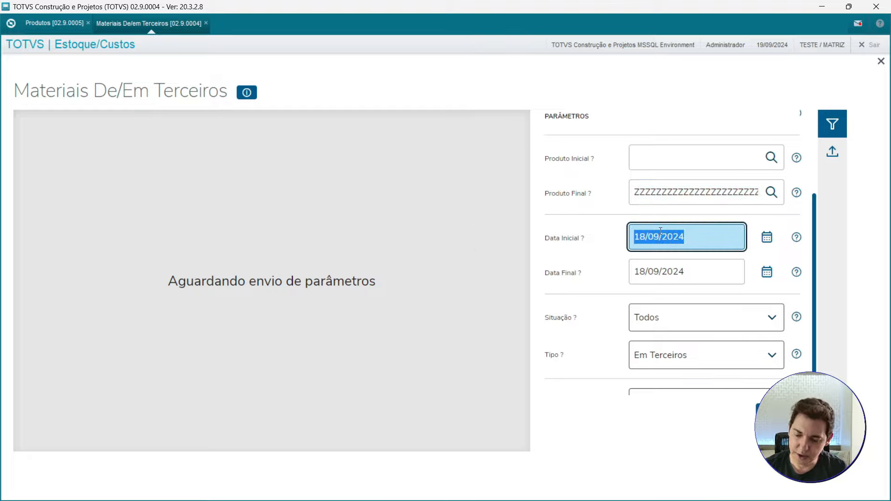
pyautogui.write('19/09/2024')
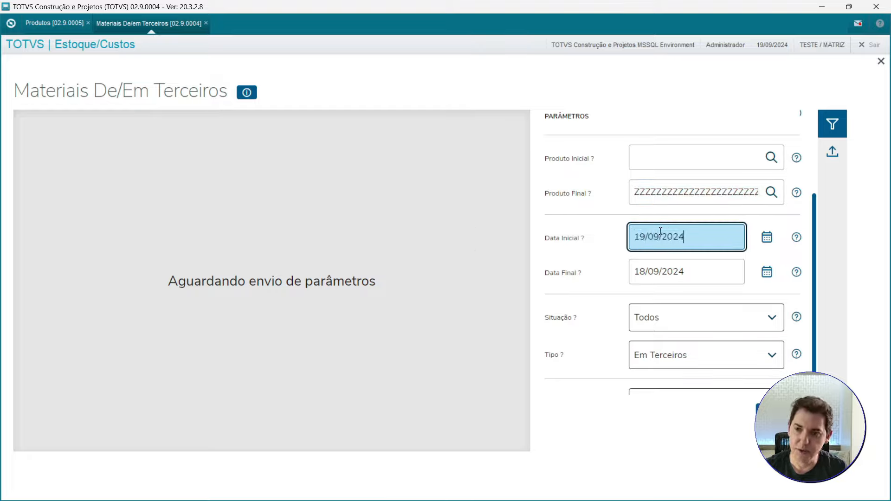
pyautogui.press('Tab')
pyautogui.press('Tab')
pyautogui.write('19/09')
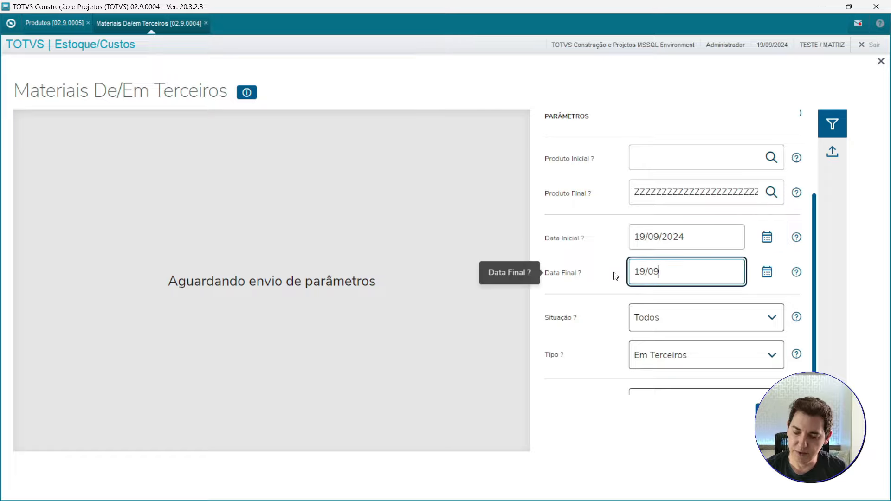
pyautogui.write('/204')
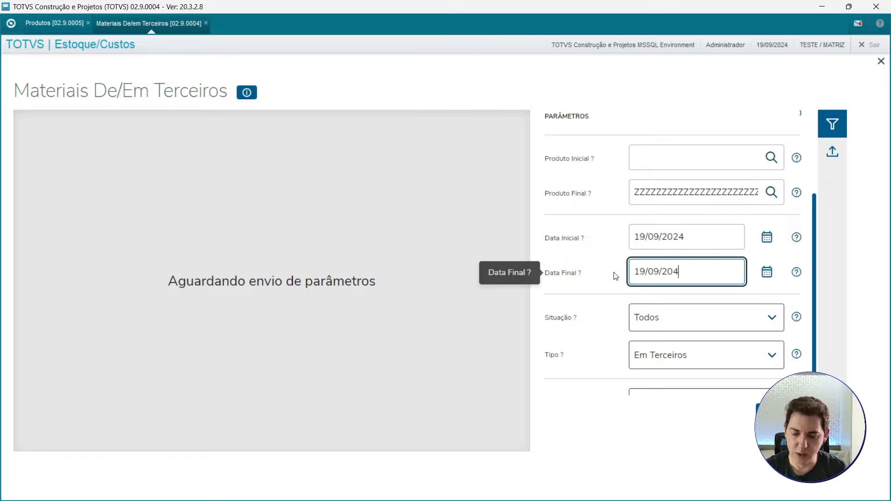
pyautogui.press('BackSpace')
pyautogui.write('24')
pyautogui.click(779, 415)
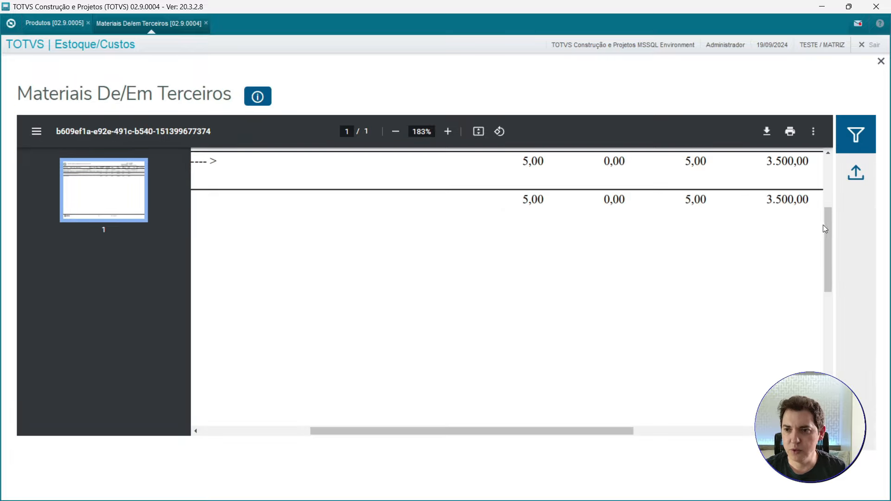
# Step: Examine the GABINETE row in the third-party materials report, from supplier and document details to the quantity and total columns
pyautogui.moveTo(827, 224); pyautogui.dragTo(829, 171)
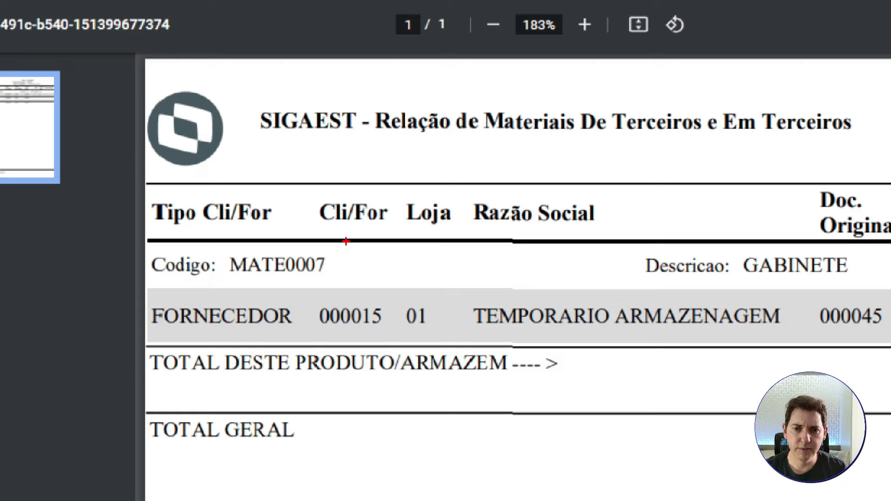
pyautogui.moveTo(346, 242); pyautogui.dragTo(397, 207)
pyautogui.moveTo(649, 294); pyautogui.dragTo(698, 239)
pyautogui.press('Escape')
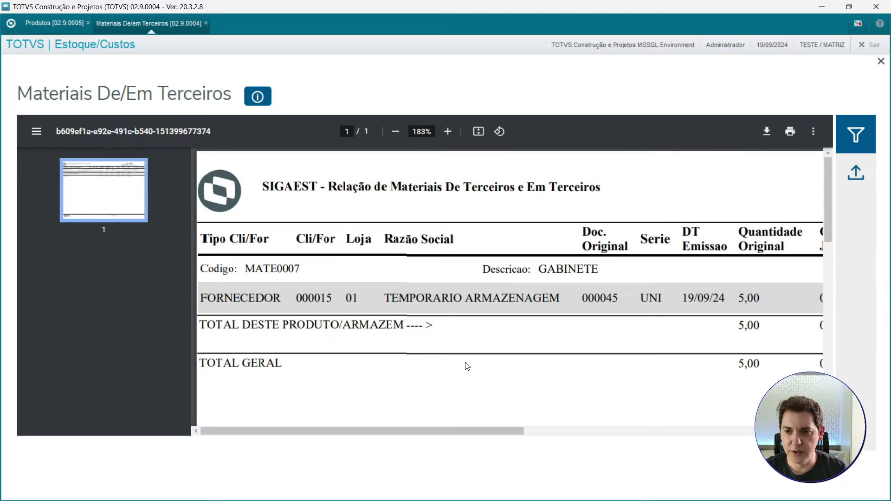
pyautogui.hscroll(5, 448, 352)
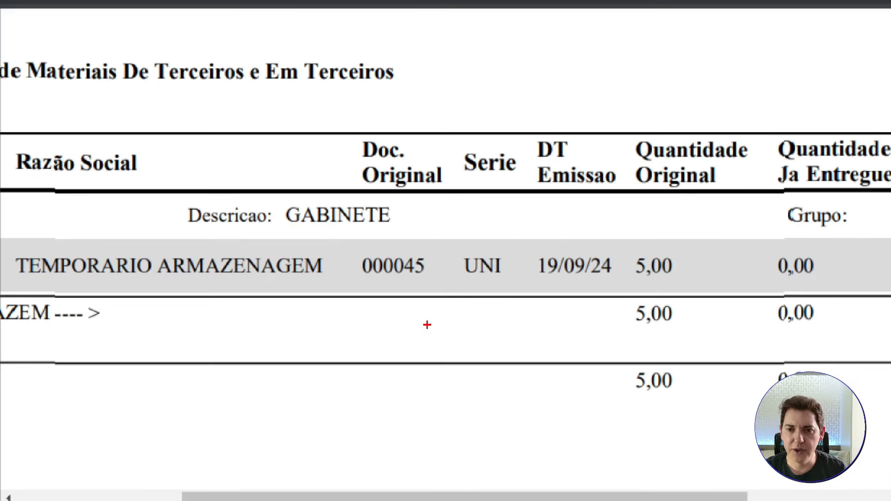
pyautogui.press('Escape')
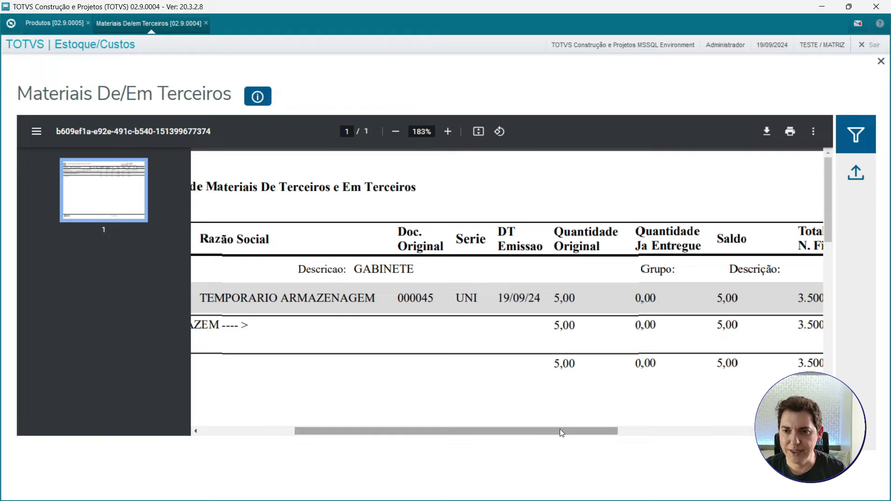
pyautogui.moveTo(561, 432); pyautogui.dragTo(596, 431)
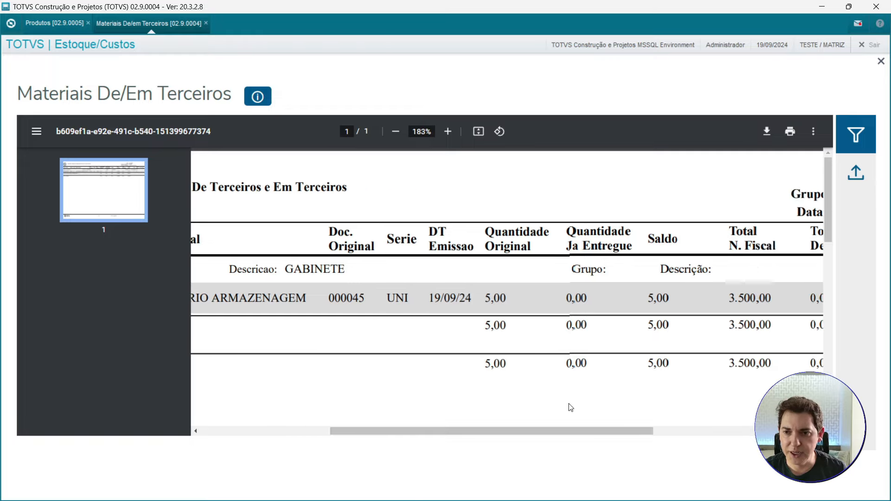
pyautogui.hscroll(3, 570, 408)
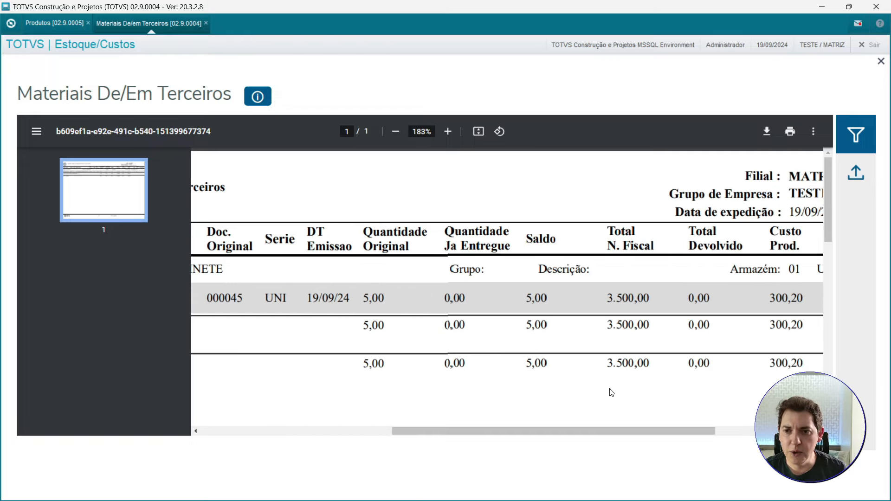
# Step: Inspect the Saldo, Custo Prod., TM and Poder Terc. columns for GABINETE in the report
pyautogui.hotkey('ctrl', '1')
pyautogui.click(547, 314)
pyautogui.moveTo(542, 305); pyautogui.dragTo(562, 353)
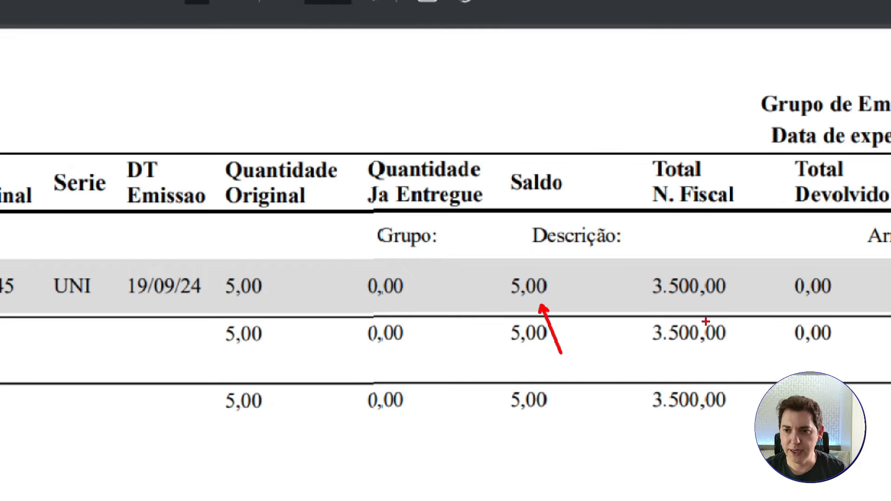
pyautogui.press('Escape')
pyautogui.hscroll(3, 631, 430)
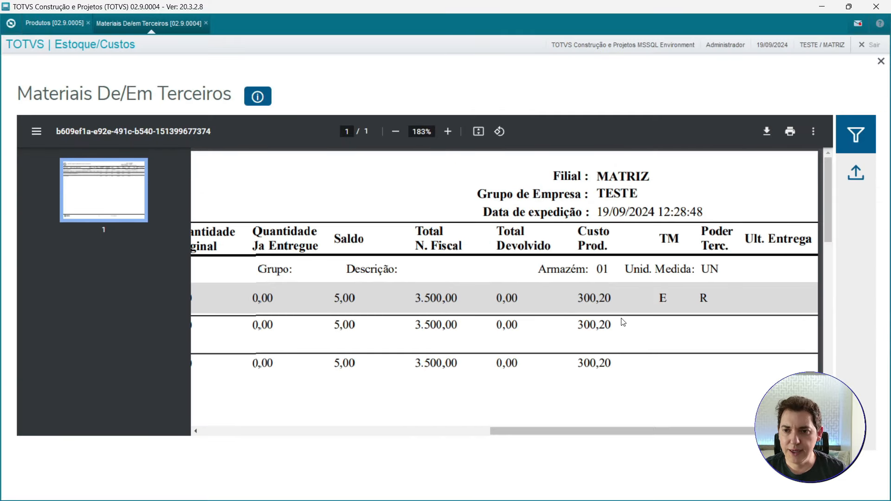
pyautogui.hotkey('ctrl', '1')
pyautogui.click(610, 307)
pyautogui.moveTo(610, 308); pyautogui.dragTo(623, 337)
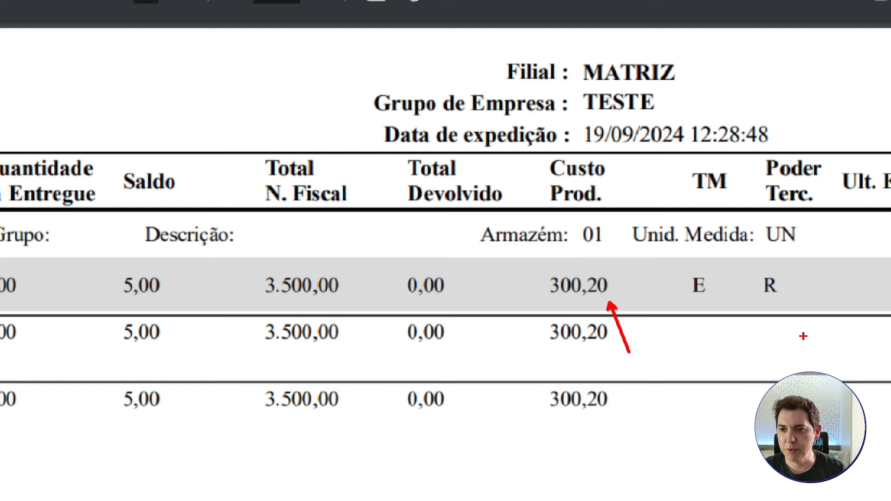
pyautogui.moveTo(781, 315); pyautogui.dragTo(792, 356)
pyautogui.press('Escape')
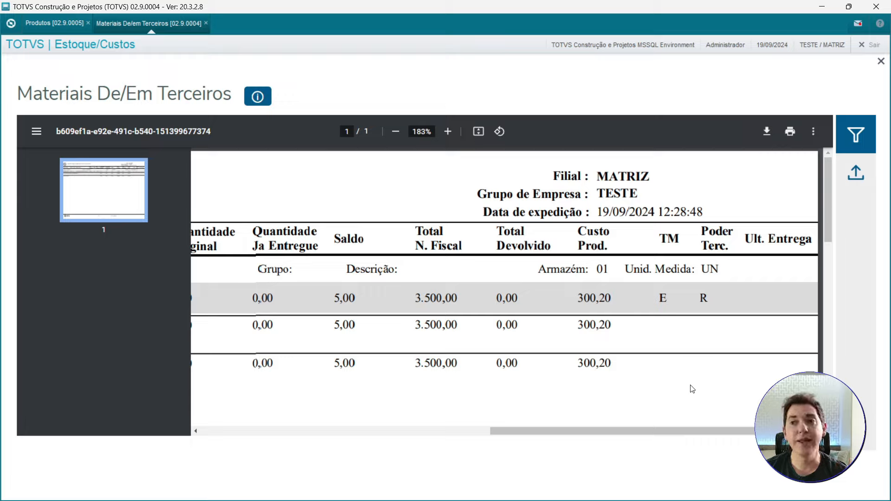
# Step: Close the third-party materials report and open the Documento de Entrada routine under the fiscal movements
pyautogui.click(881, 63)
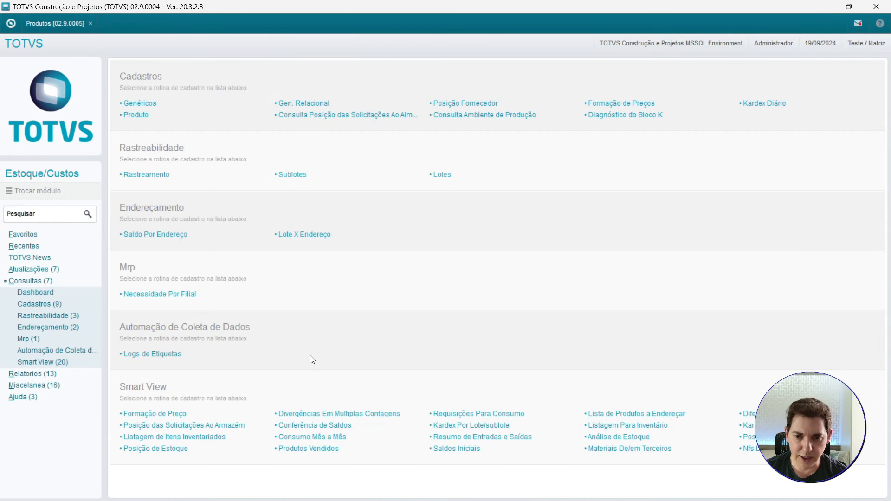
pyautogui.click(46, 287)
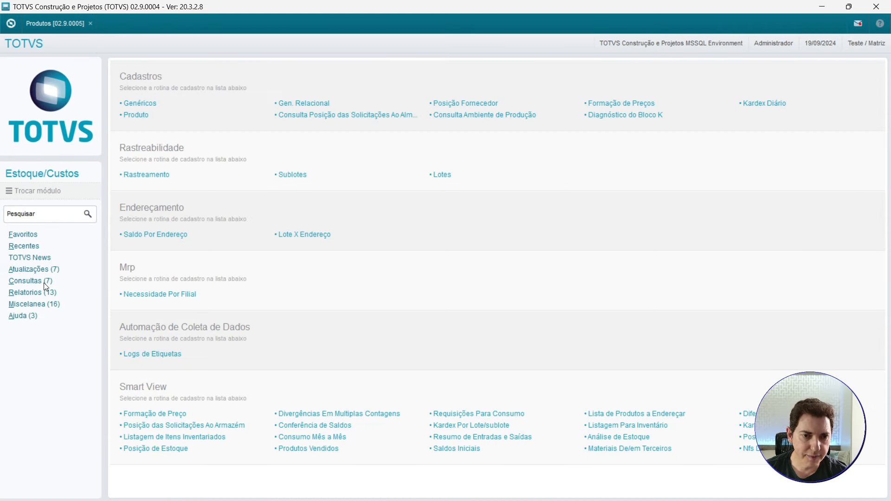
pyautogui.click(44, 271)
pyautogui.click(59, 316)
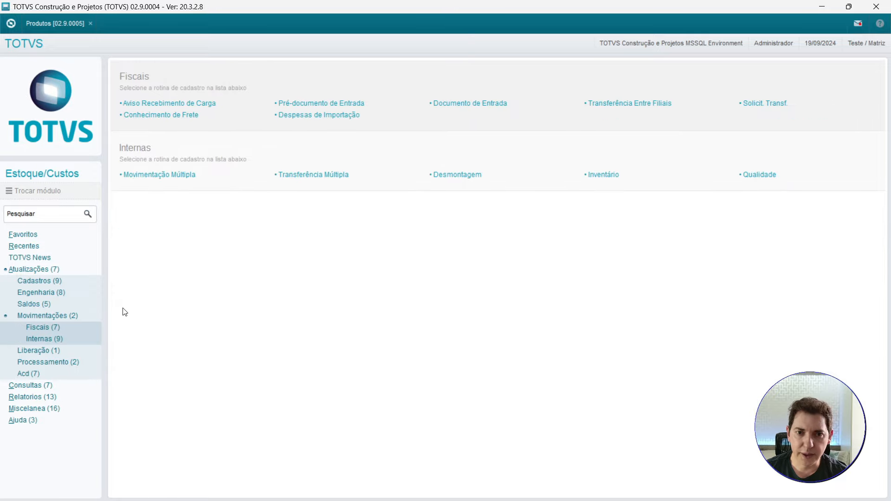
pyautogui.click(462, 104)
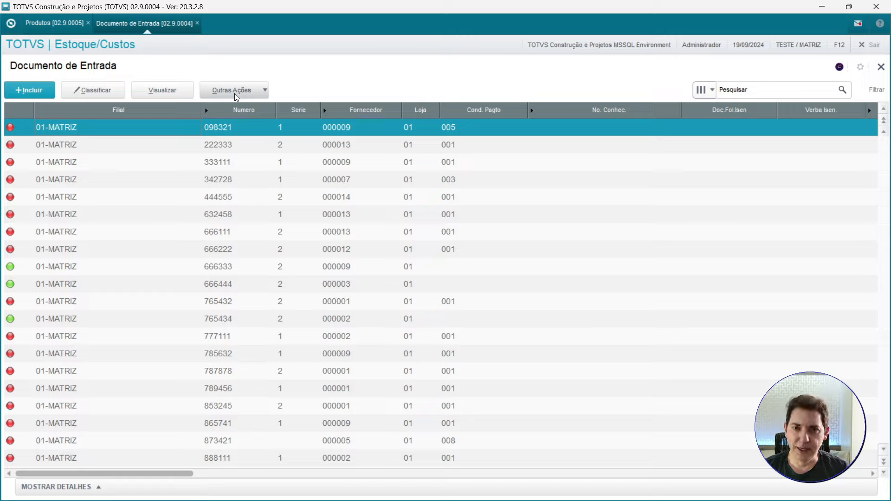
# Step: Start the Retornar action for outbound documents, choosing branch 01 MATRIZ
pyautogui.click(244, 96)
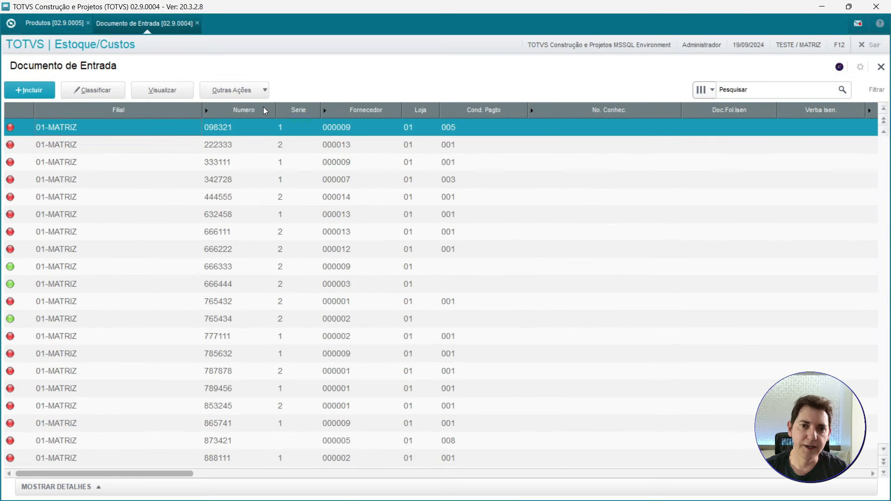
pyautogui.click(253, 94)
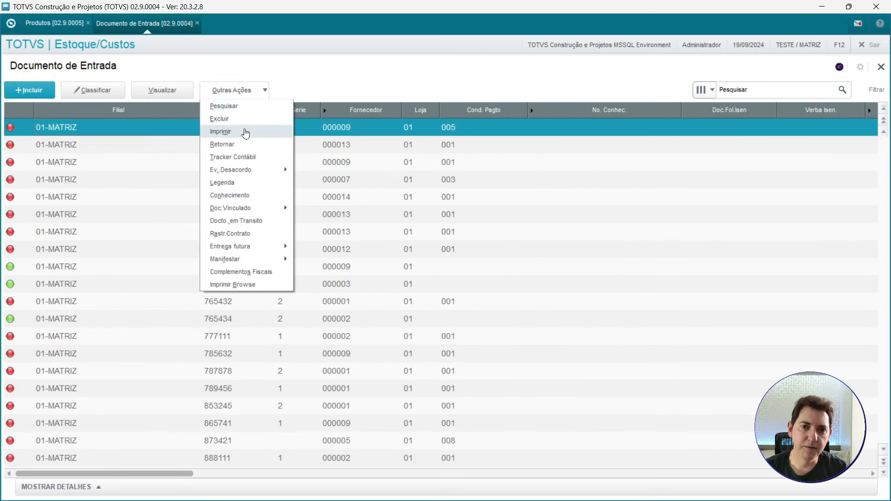
pyautogui.click(240, 149)
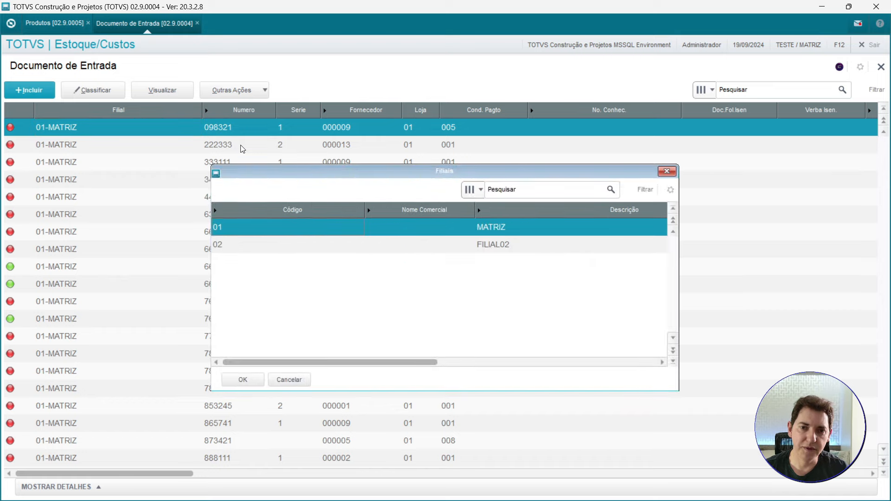
pyautogui.doubleClick(306, 233)
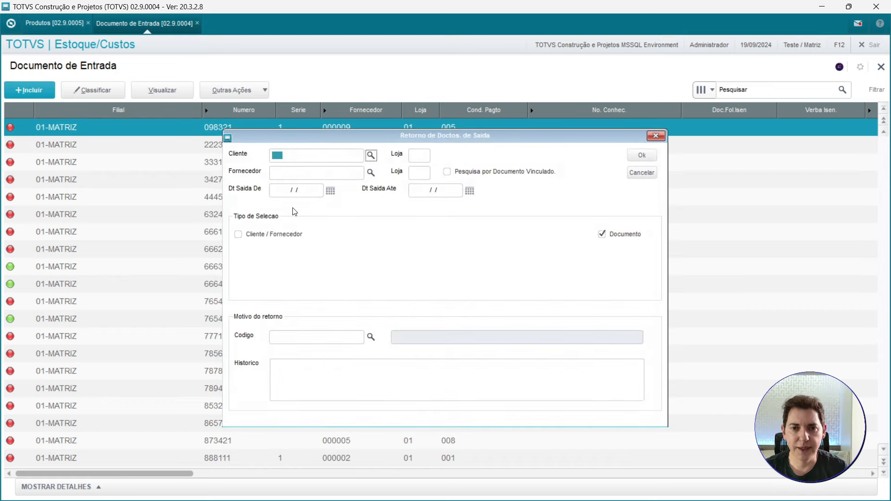
# Step: Look up suppliers by name with TEMP and select TEMPORARIO ARMAZENAGEM as the return's supplier
pyautogui.click(371, 172)
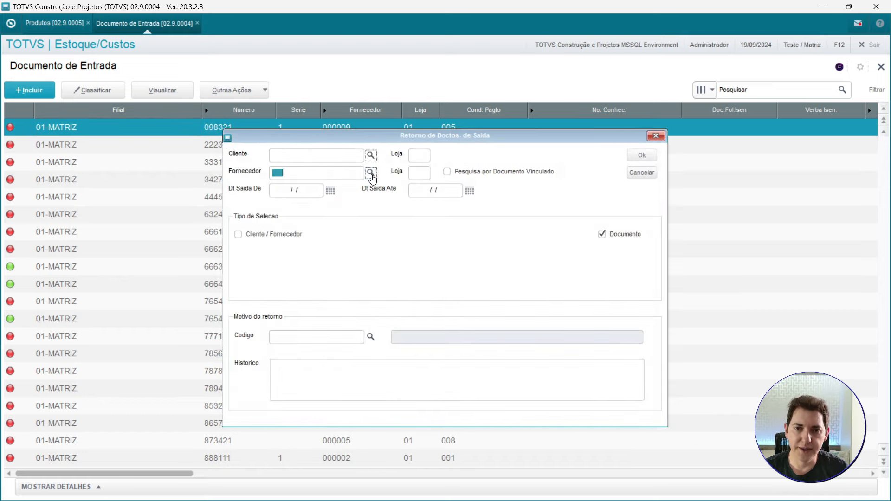
pyautogui.click(513, 203)
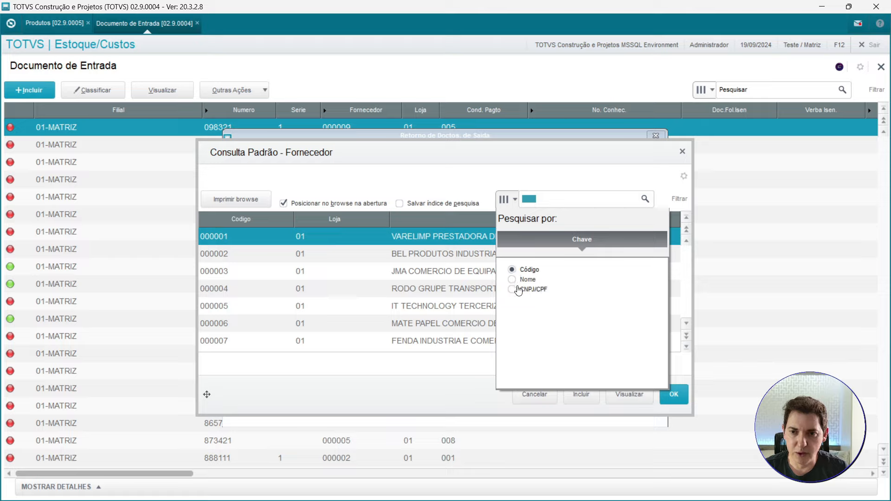
pyautogui.click(512, 280)
pyautogui.click(534, 197)
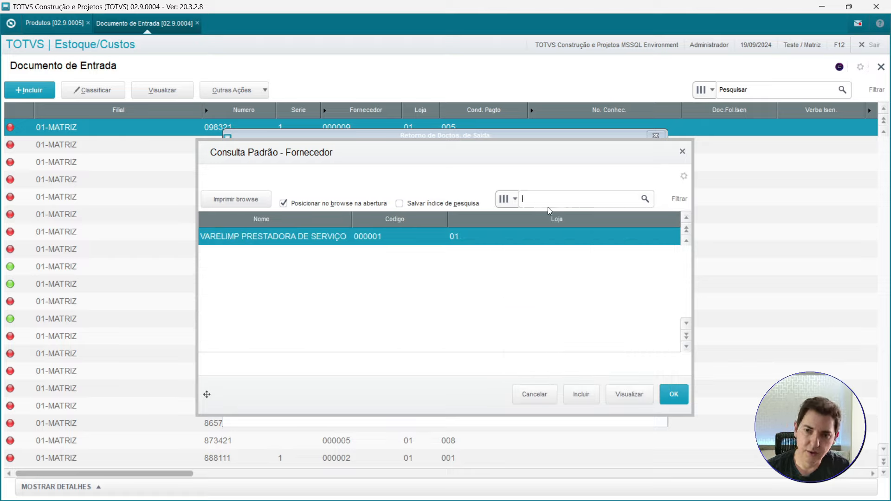
pyautogui.press('capslock')
pyautogui.write('temp')
pyautogui.click(644, 199)
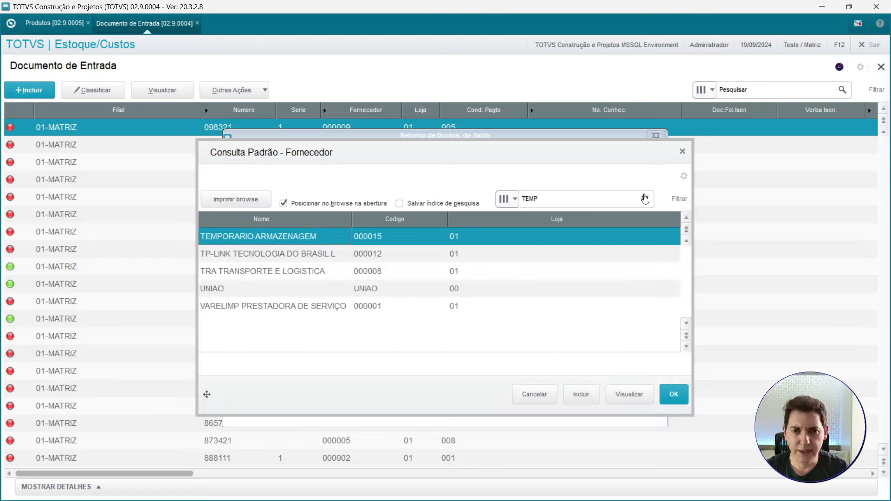
pyautogui.doubleClick(225, 241)
pyautogui.press('Tab')
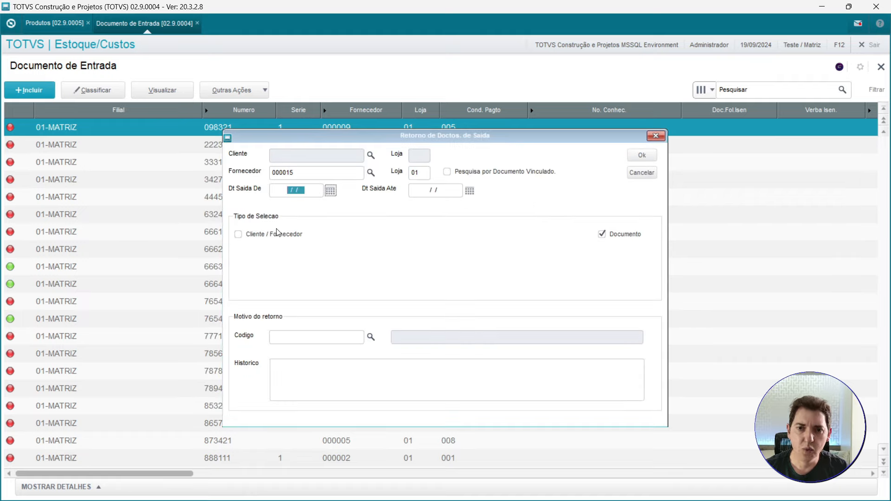
# Step: Filter outbound documents from 19/09/2024 to 19/09/2024 and confirm the series UNI document for return
pyautogui.write('19/')
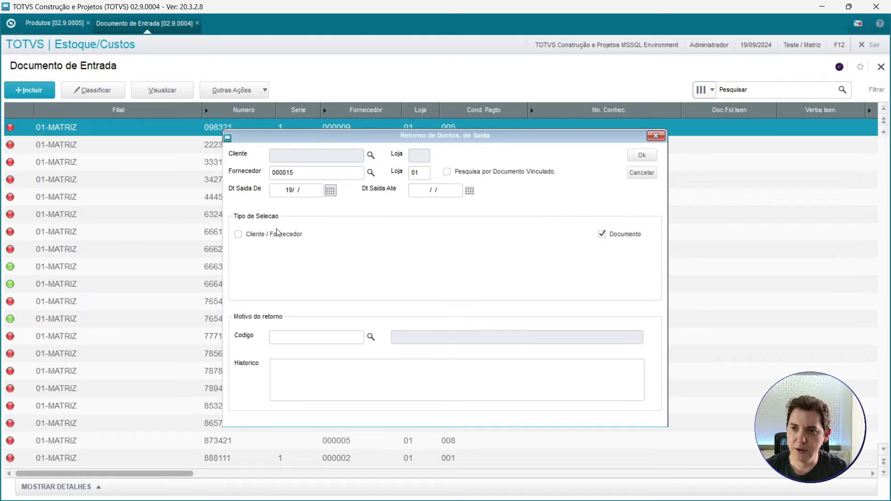
pyautogui.write('09/2024')
pyautogui.press('Tab')
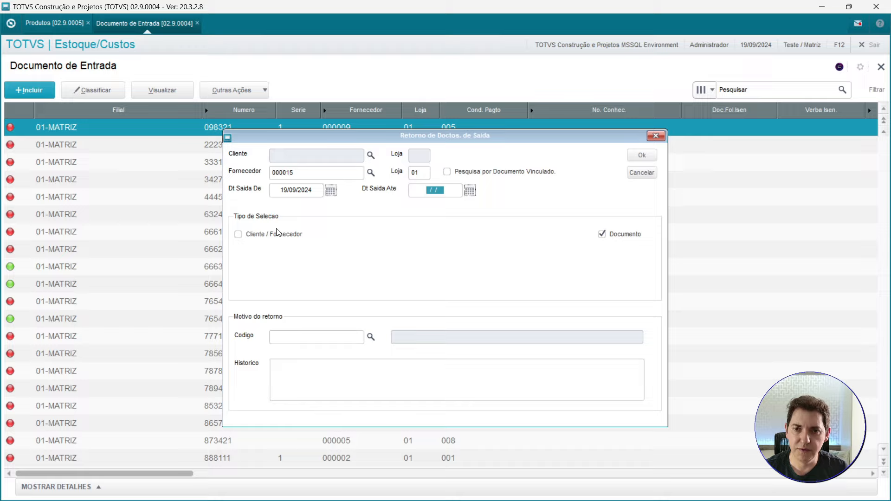
pyautogui.write('19092024')
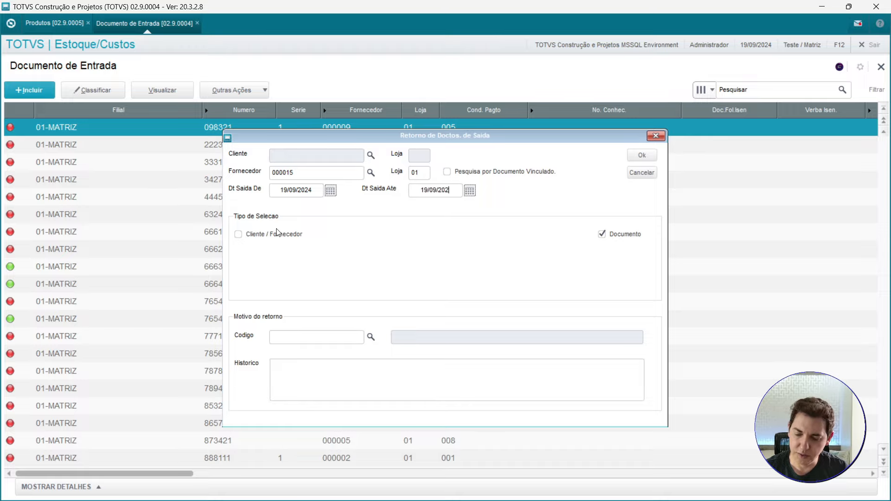
pyautogui.press('Tab')
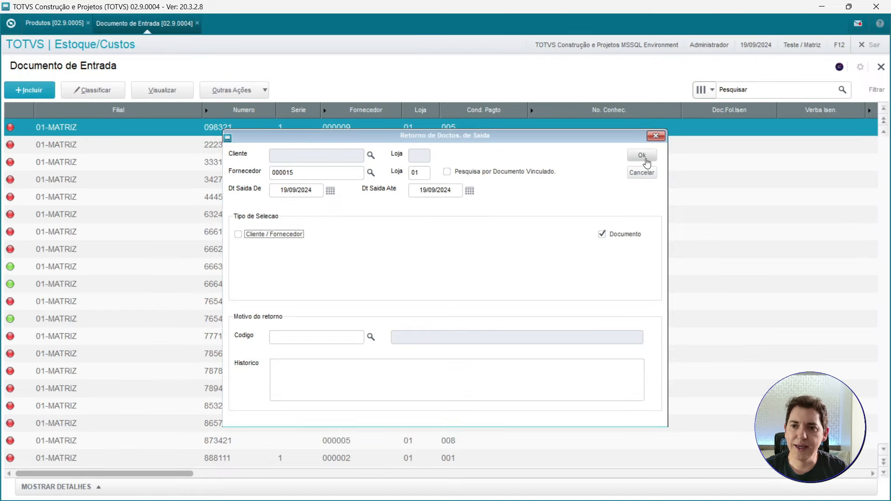
pyautogui.click(643, 156)
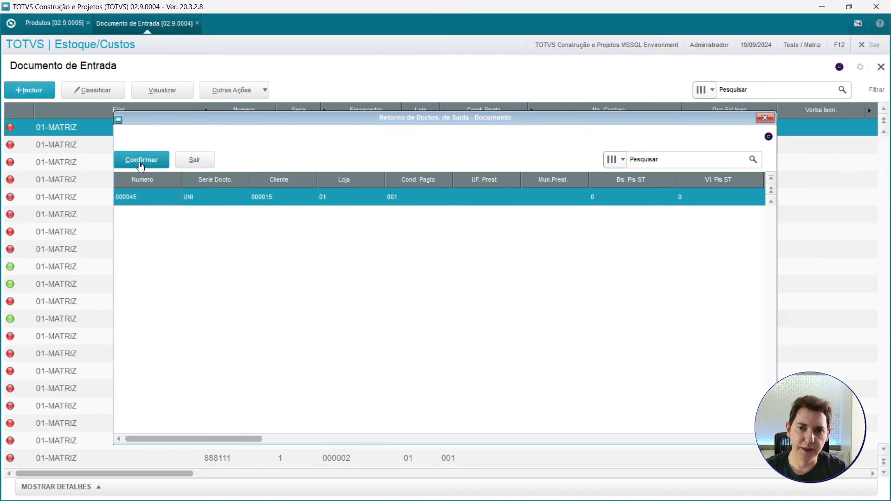
pyautogui.click(141, 165)
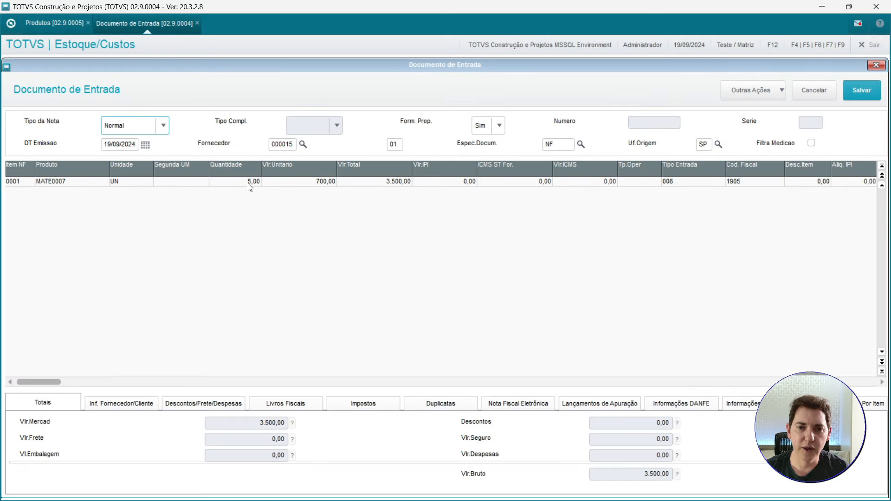
# Step: Set the MATE0007 item's quantity to 2 in the entry document and recalculate its total
pyautogui.doubleClick(249, 182)
pyautogui.write('2')
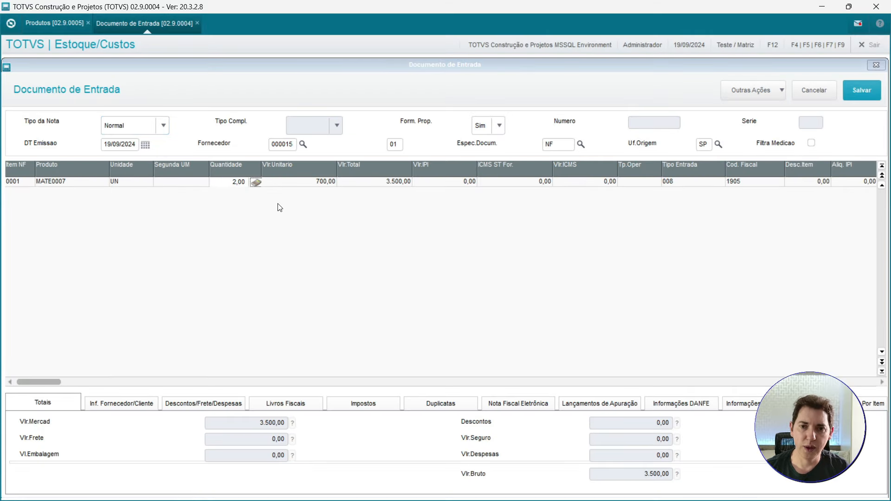
pyautogui.press('Return')
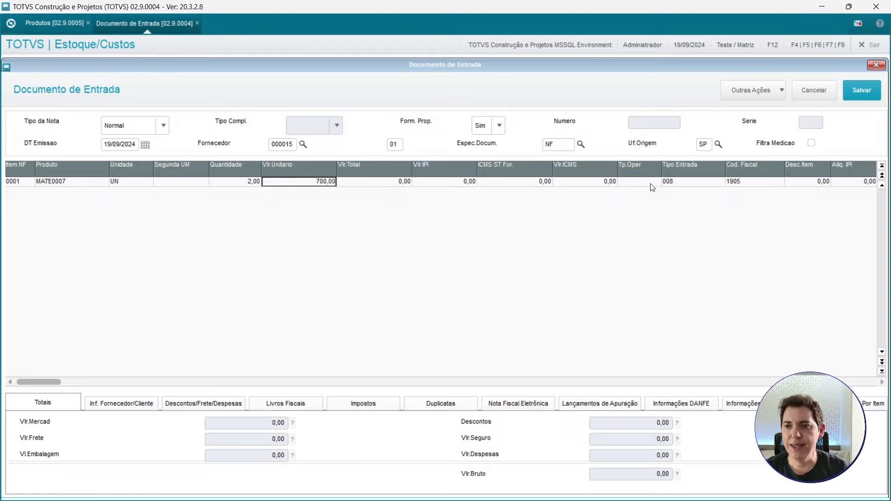
pyautogui.click(696, 185)
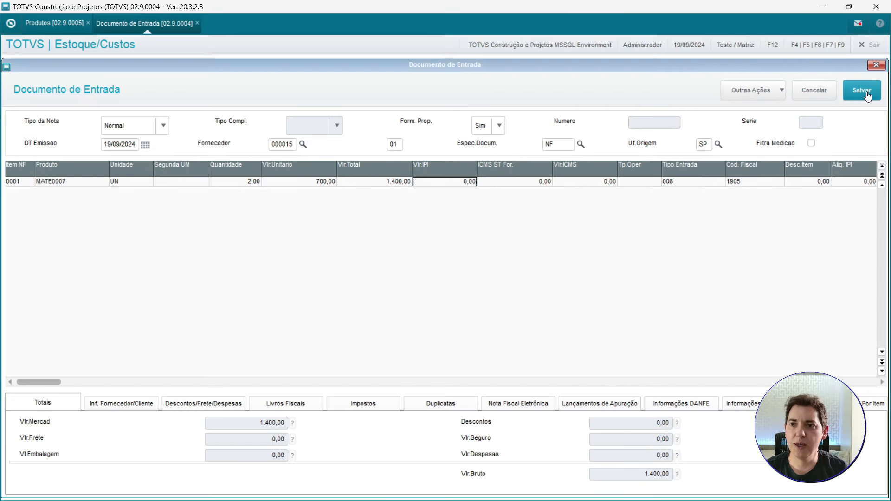
# Step: Save the entry document with series UNI and close the list of outbound documents for return
pyautogui.click(866, 93)
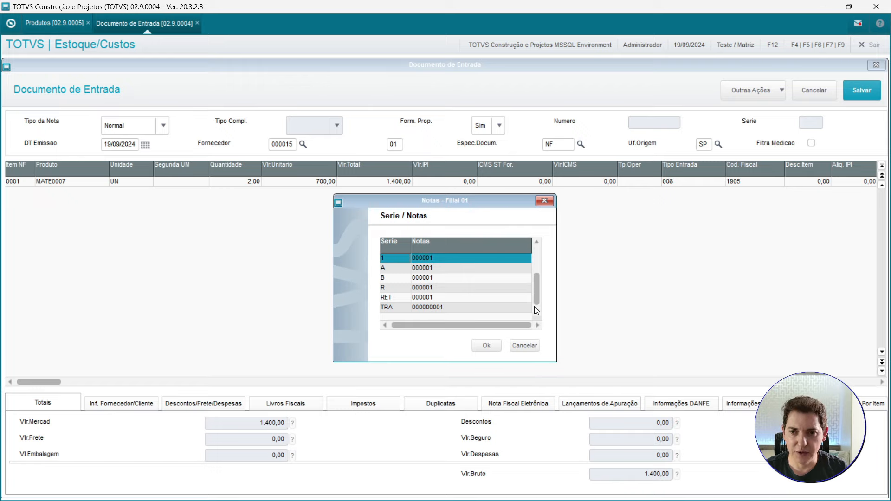
pyautogui.scroll(-1, 536, 310)
pyautogui.click(440, 308)
pyautogui.click(486, 346)
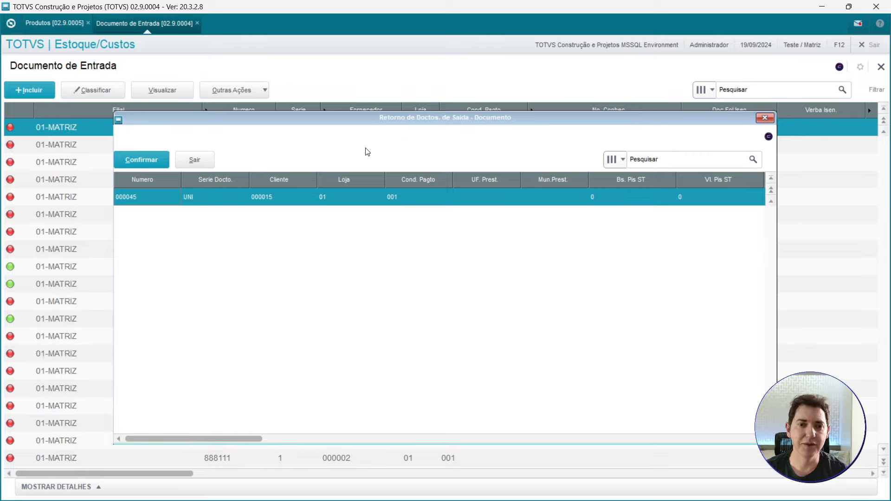
pyautogui.click(765, 117)
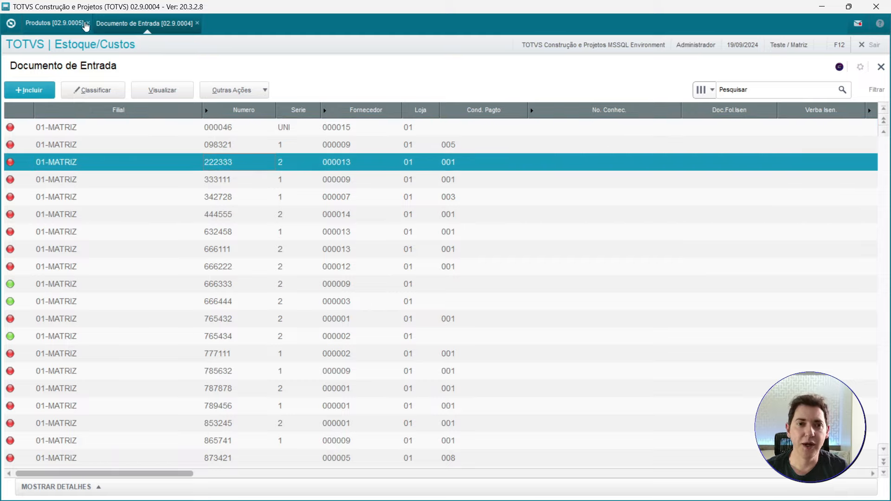
pyautogui.click(12, 27)
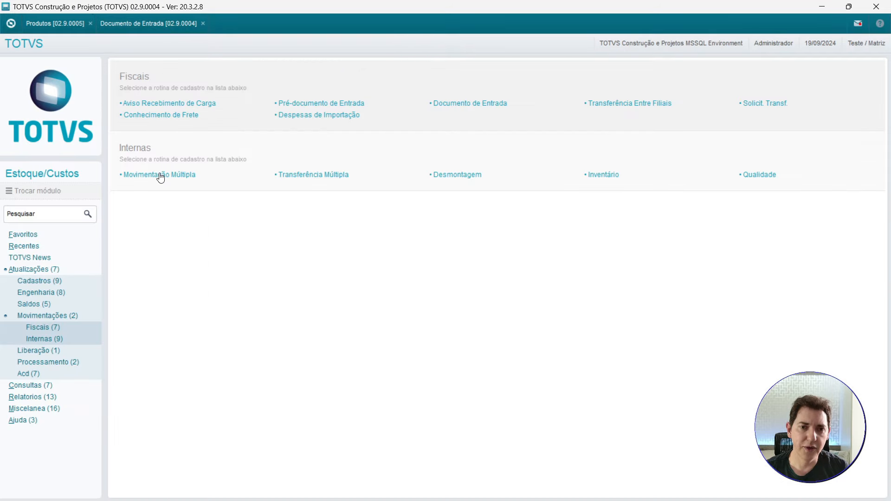
pyautogui.click(45, 248)
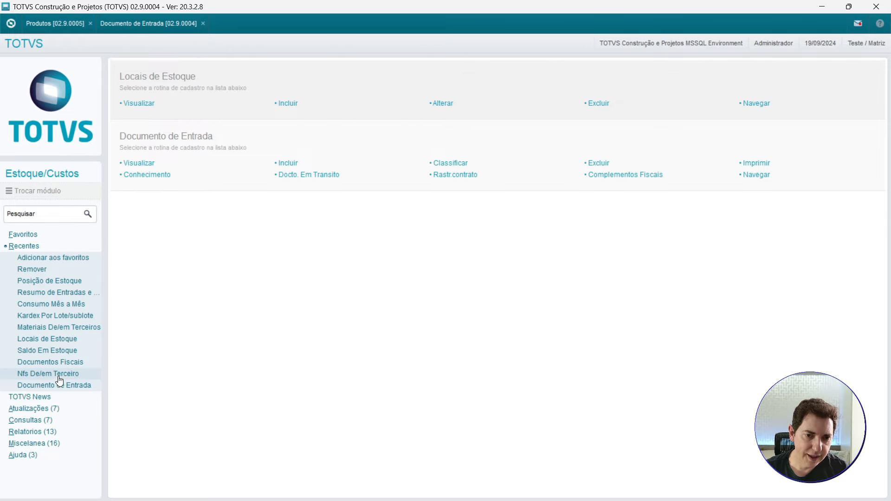
pyautogui.click(59, 376)
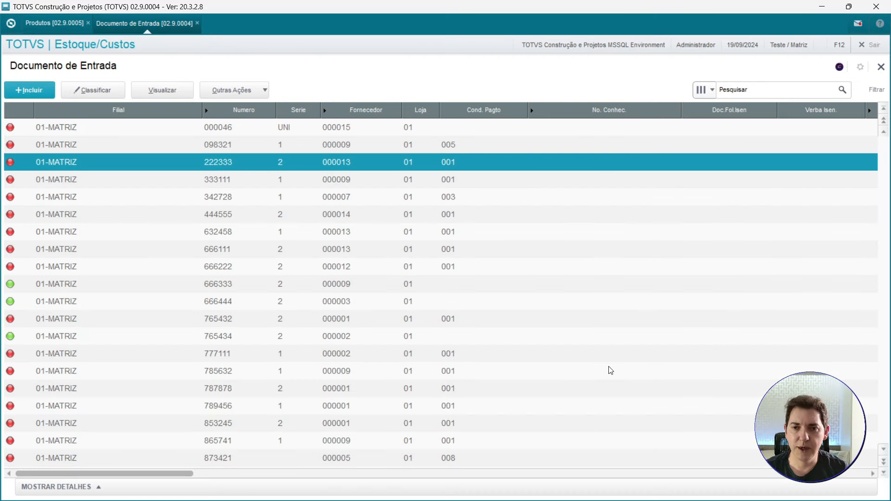
pyautogui.click(567, 312)
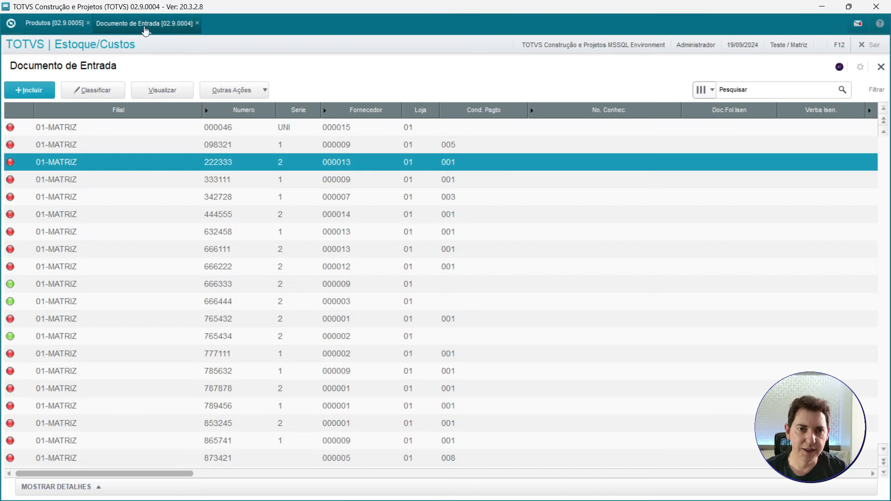
# Step: Check the stock balances of product MATE0007 GABINETE, focusing on the current balance and the quantity held by third parties
pyautogui.click(72, 29)
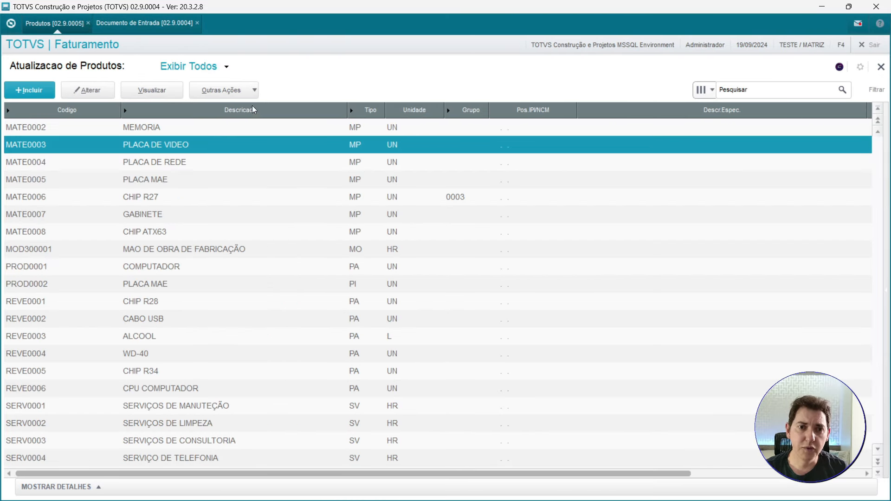
pyautogui.click(138, 230)
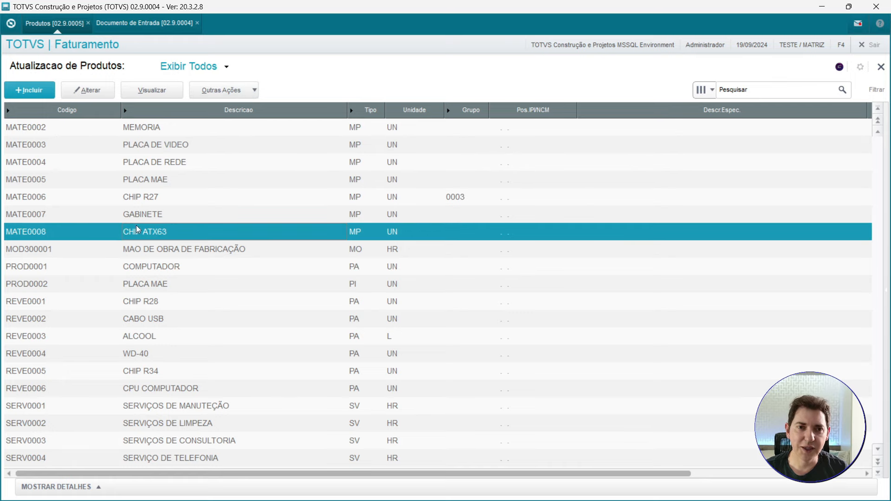
pyautogui.click(111, 175)
pyautogui.click(143, 271)
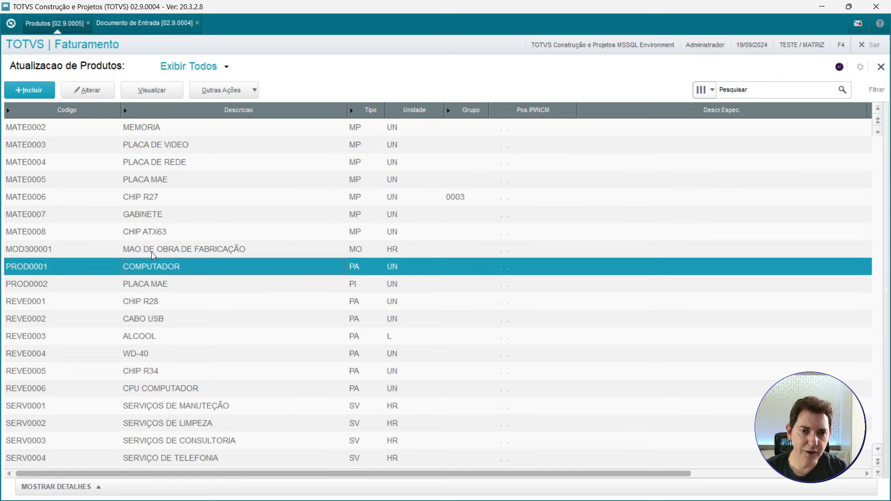
pyautogui.click(156, 217)
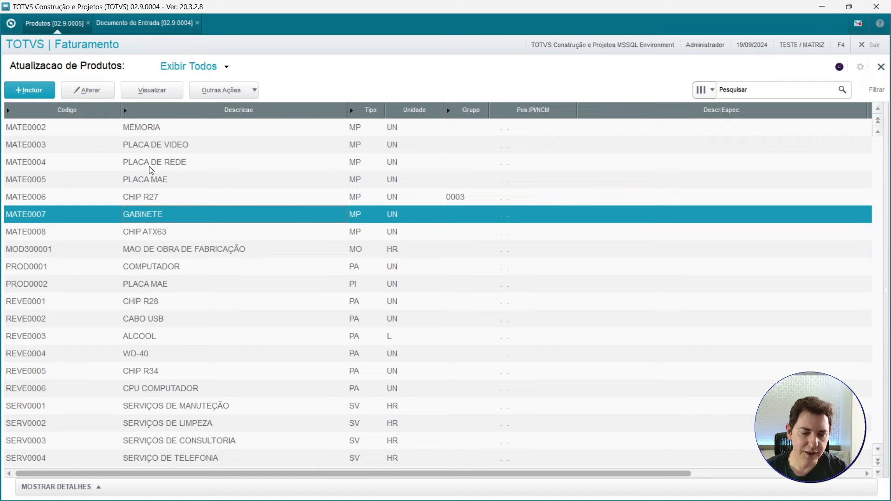
pyautogui.press('F4')
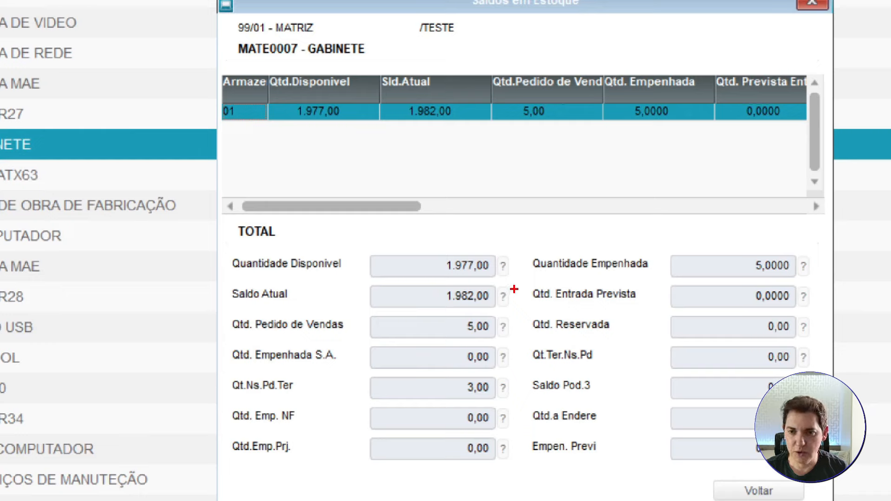
pyautogui.moveTo(514, 289); pyautogui.dragTo(595, 237)
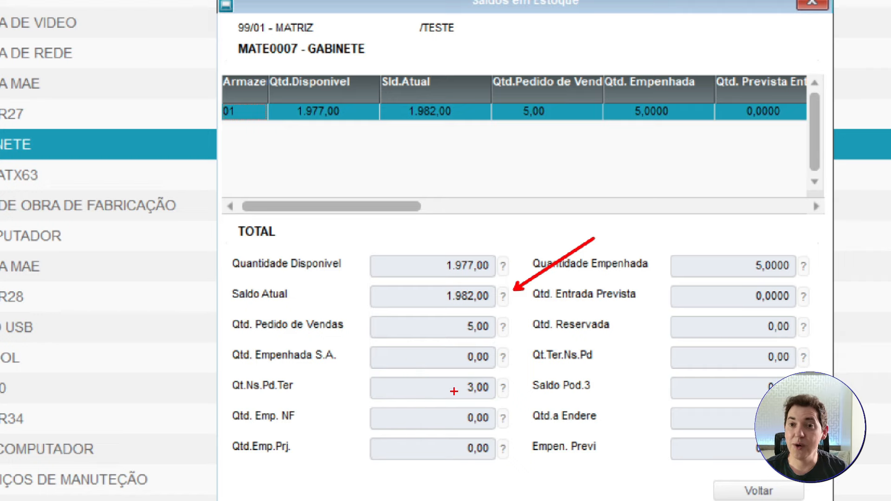
pyautogui.moveTo(514, 380); pyautogui.dragTo(582, 348)
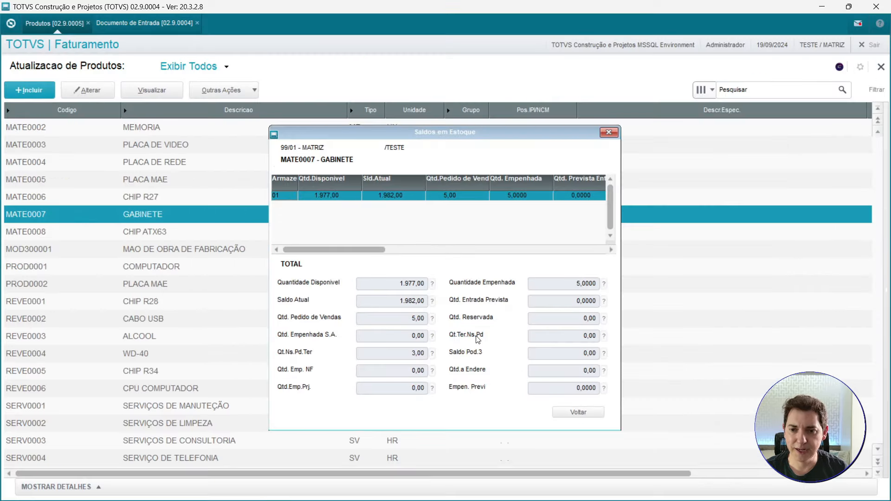
pyautogui.click(812, 2)
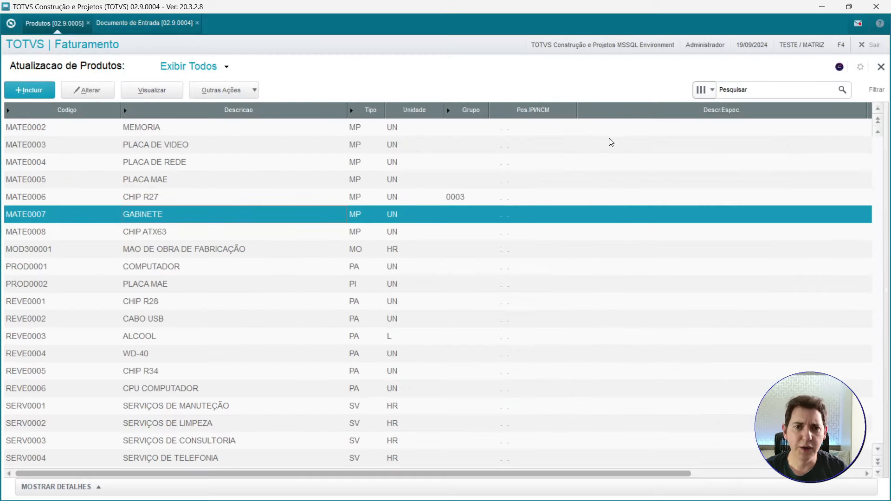
# Step: Close the Documento de Entrada routine and open the Smart View routine Materiais De/em Terceiros, dismissing its product news
pyautogui.click(129, 32)
pyautogui.click(880, 68)
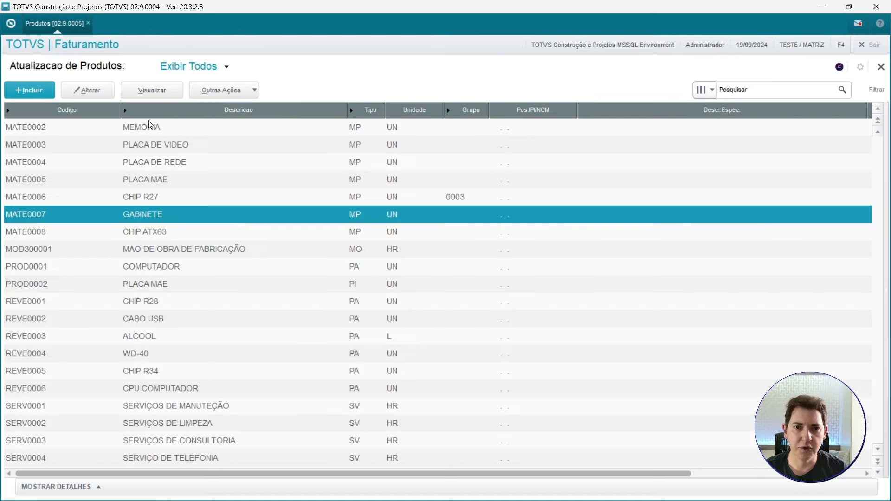
pyautogui.click(12, 25)
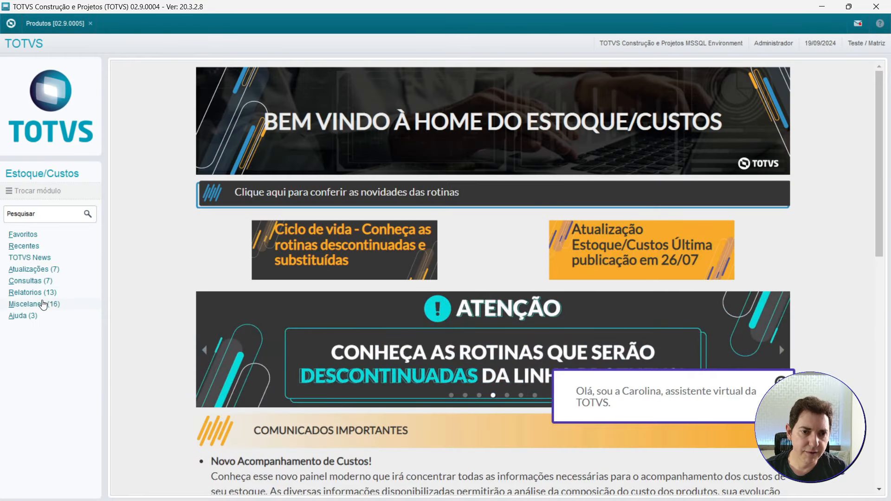
pyautogui.click(47, 282)
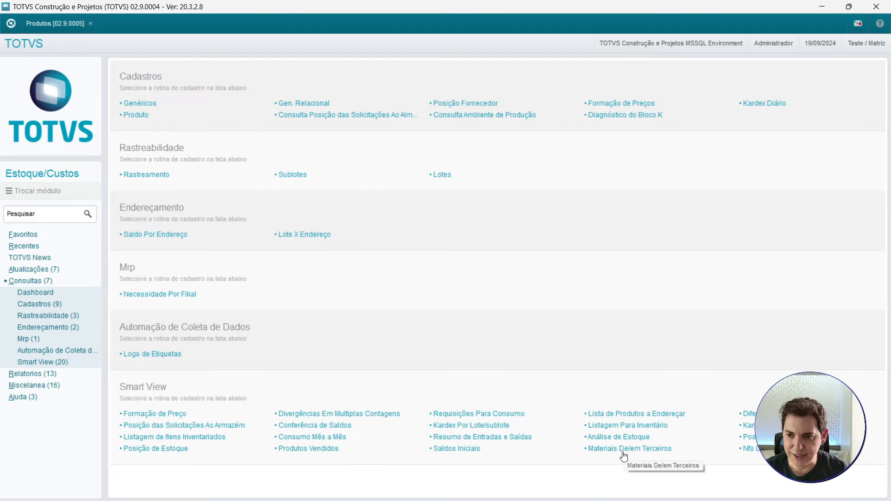
pyautogui.click(624, 456)
pyautogui.click(513, 355)
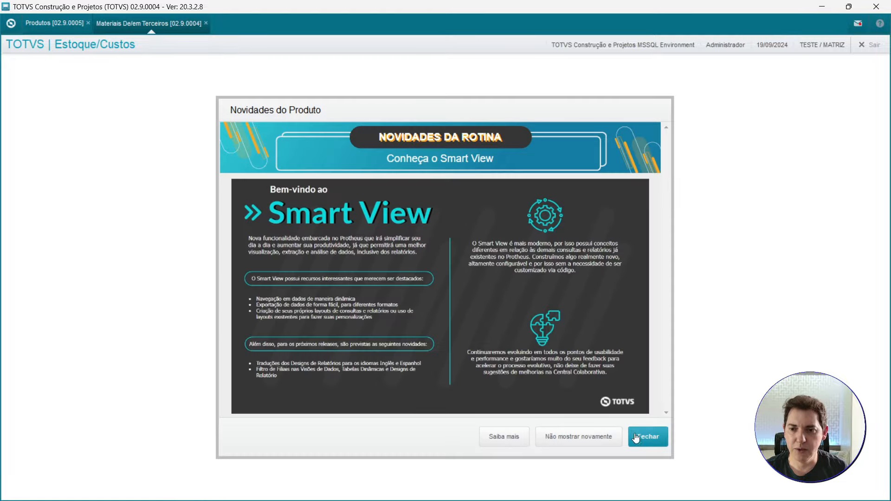
pyautogui.click(643, 441)
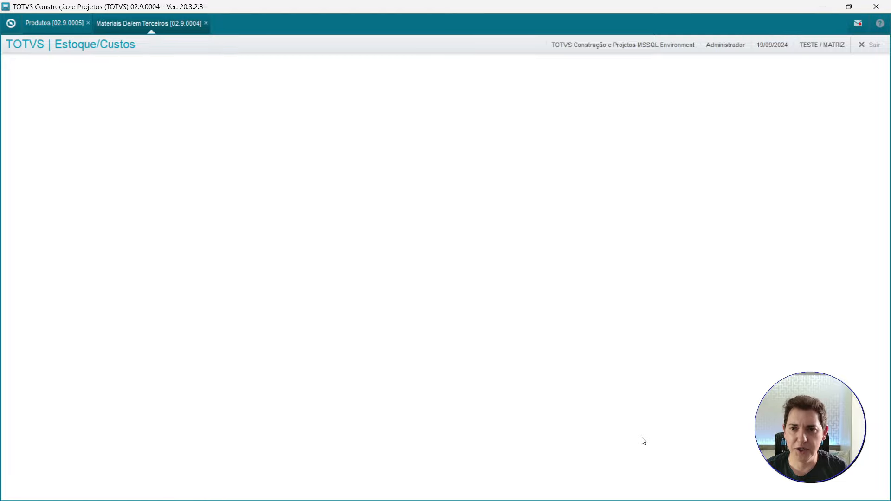
# Step: Generate the Materiais De/em Terceiros resource of type Relatório with on-screen output
pyautogui.click(499, 255)
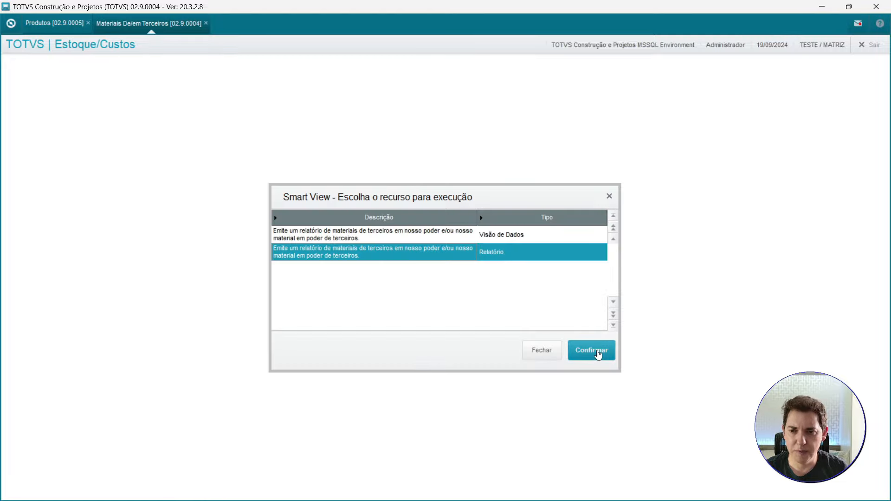
pyautogui.click(598, 354)
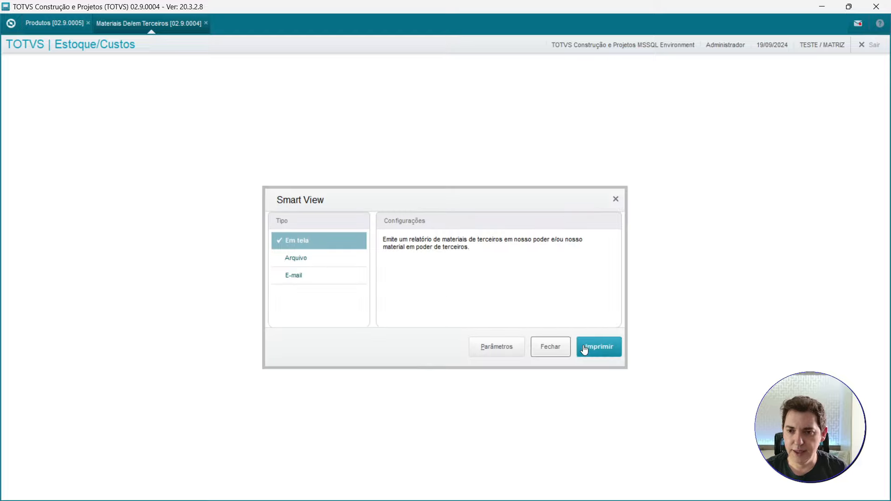
pyautogui.click(585, 349)
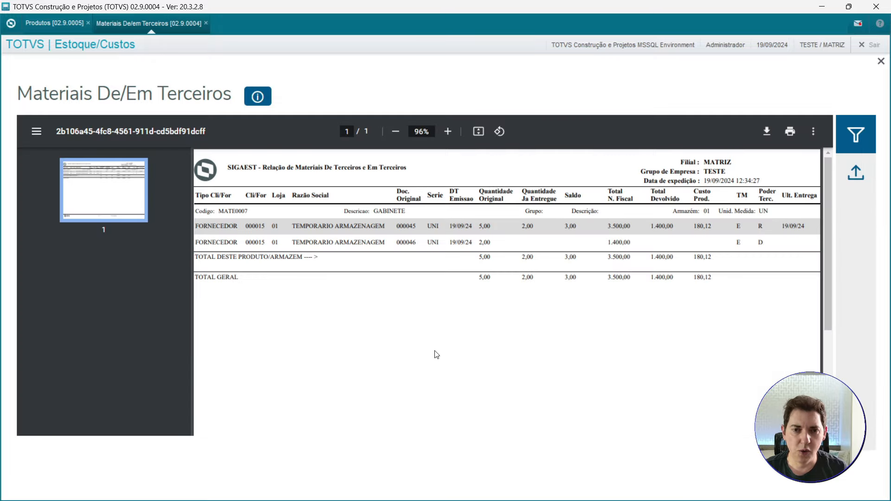
# Step: Enlarge the report to 138% and examine the original quantity, delivered quantity and balance of GABINETE
pyautogui.click(447, 131)
pyautogui.click(447, 132)
pyautogui.click(448, 131)
pyautogui.moveTo(402, 435); pyautogui.dragTo(411, 435)
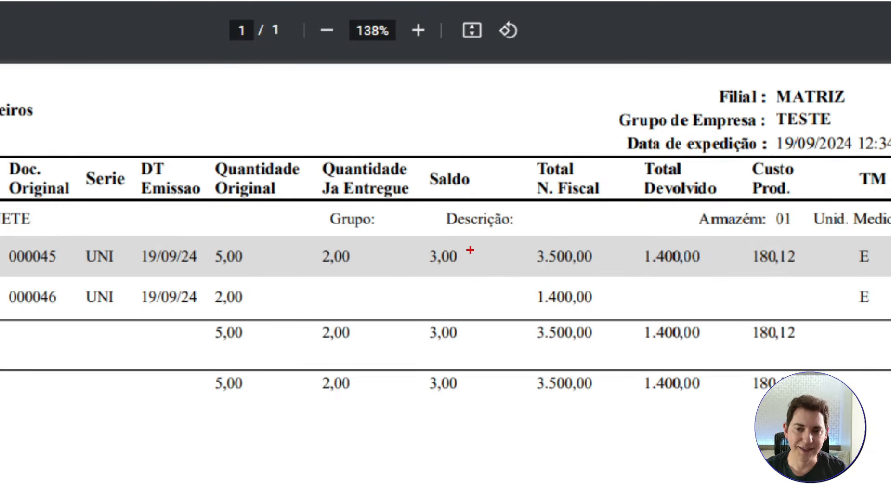
pyautogui.moveTo(467, 245); pyautogui.dragTo(525, 206)
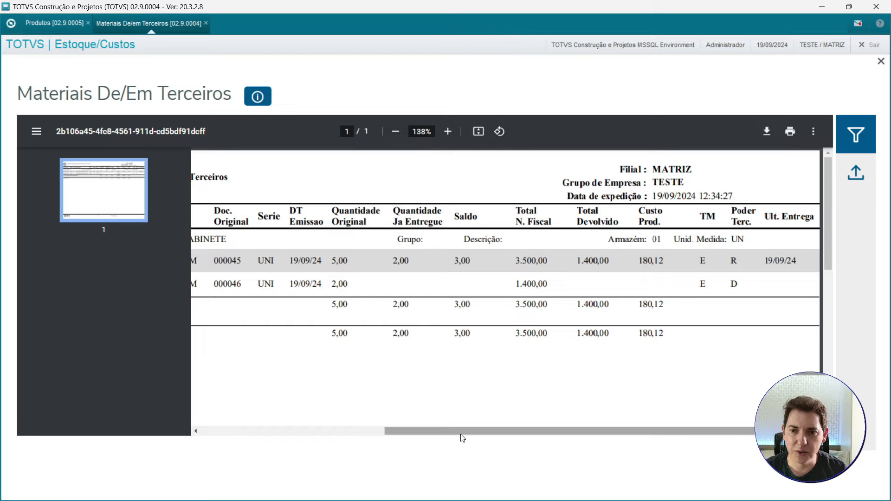
# Step: Review the report's documents for TEMPORARIO ARMAZENAGEM and compare their codes in the Poder Terc. column
pyautogui.moveTo(462, 432); pyautogui.dragTo(256, 416)
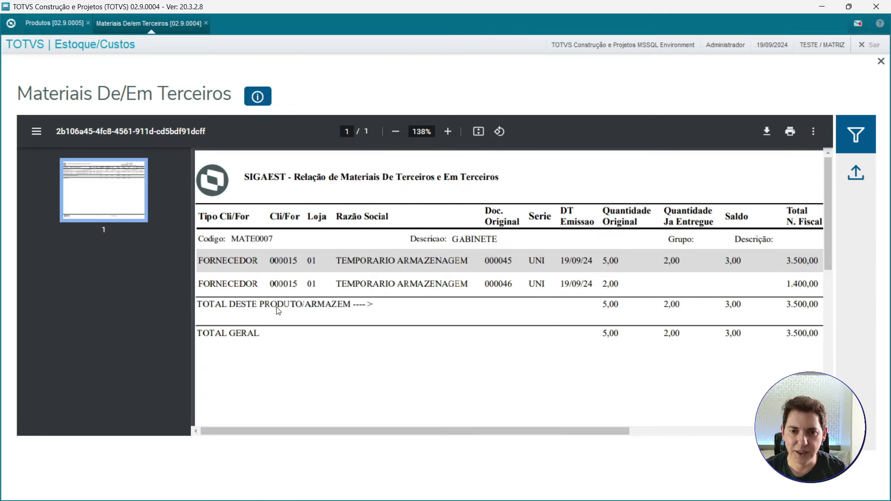
pyautogui.moveTo(554, 432); pyautogui.dragTo(623, 438)
pyautogui.moveTo(583, 260); pyautogui.dragTo(538, 284)
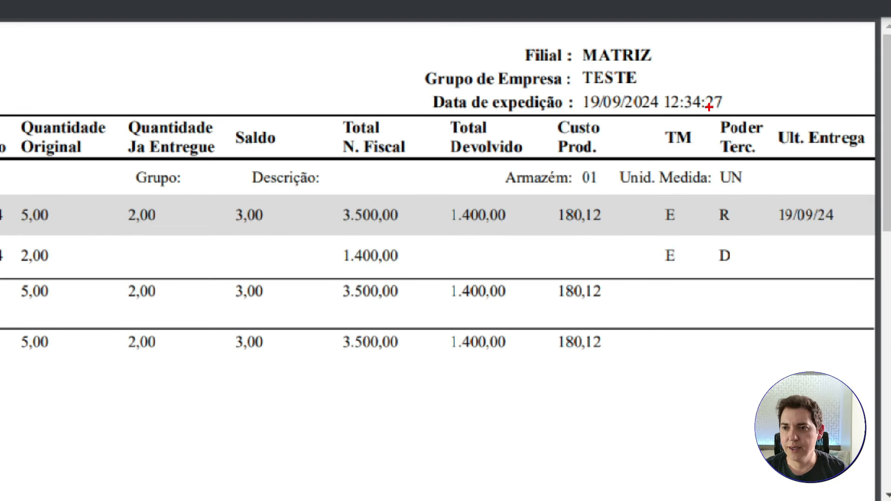
pyautogui.moveTo(724, 199)
pyautogui.mouseDown()
pyautogui.moveTo(748, 311)
pyautogui.moveTo(760, 308)
pyautogui.mouseUp()
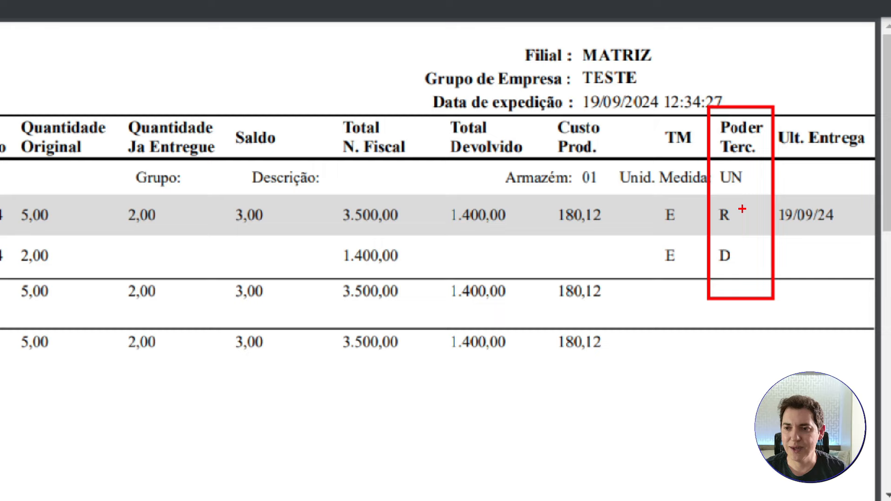
pyautogui.moveTo(742, 209); pyautogui.dragTo(813, 165)
pyautogui.moveTo(742, 274); pyautogui.dragTo(784, 341)
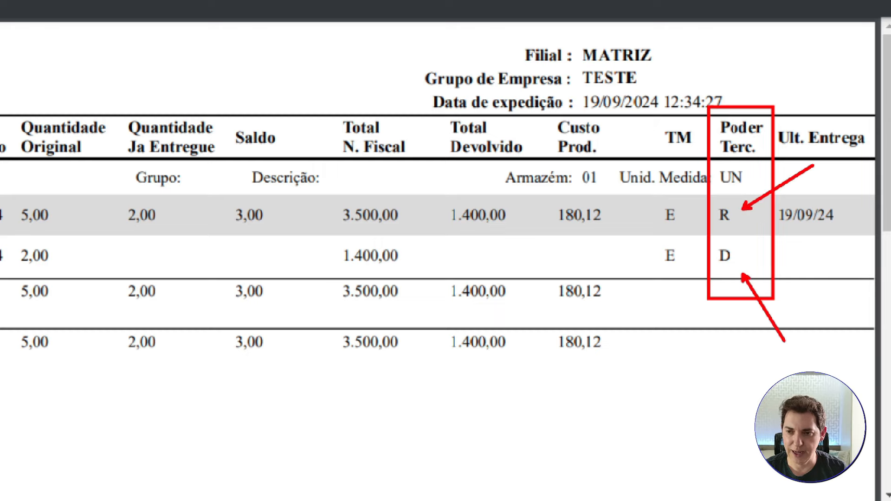